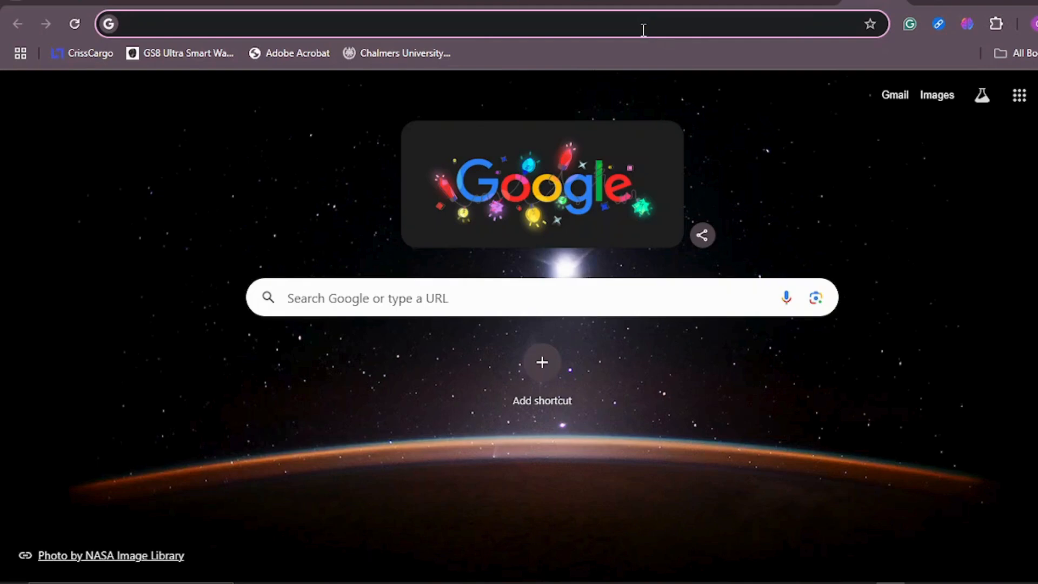
# Step: Open the WordPress admin login page at ppelliothub.ng/wp-admin
pyautogui.write('ppelliot')
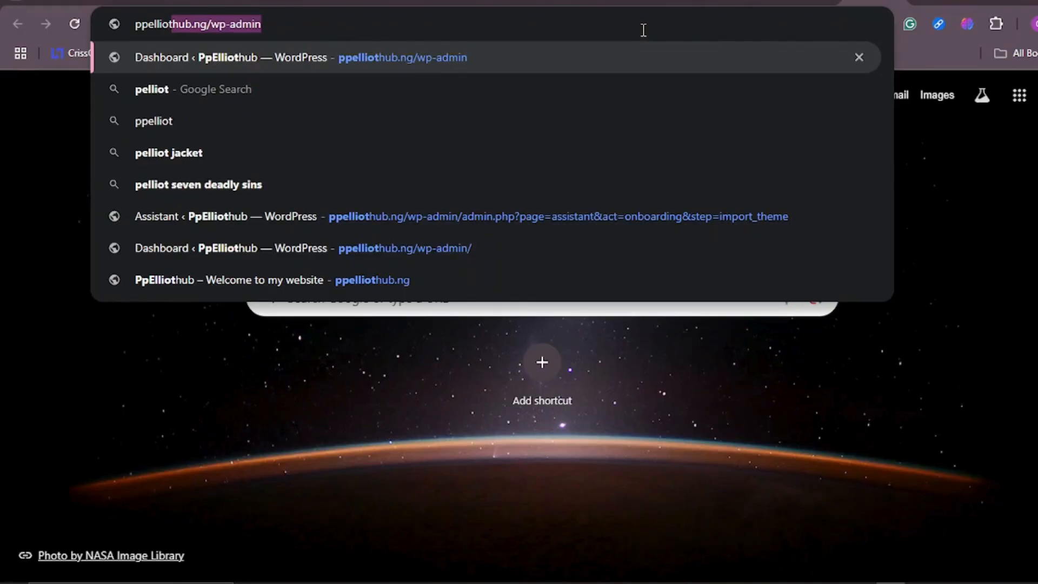
pyautogui.write('hub')
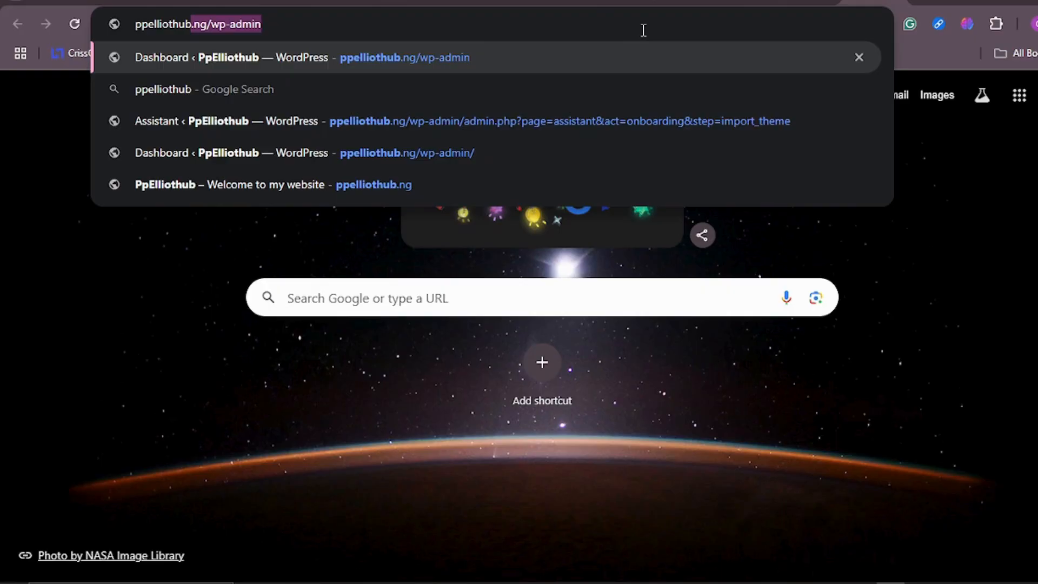
pyautogui.write('.ng/')
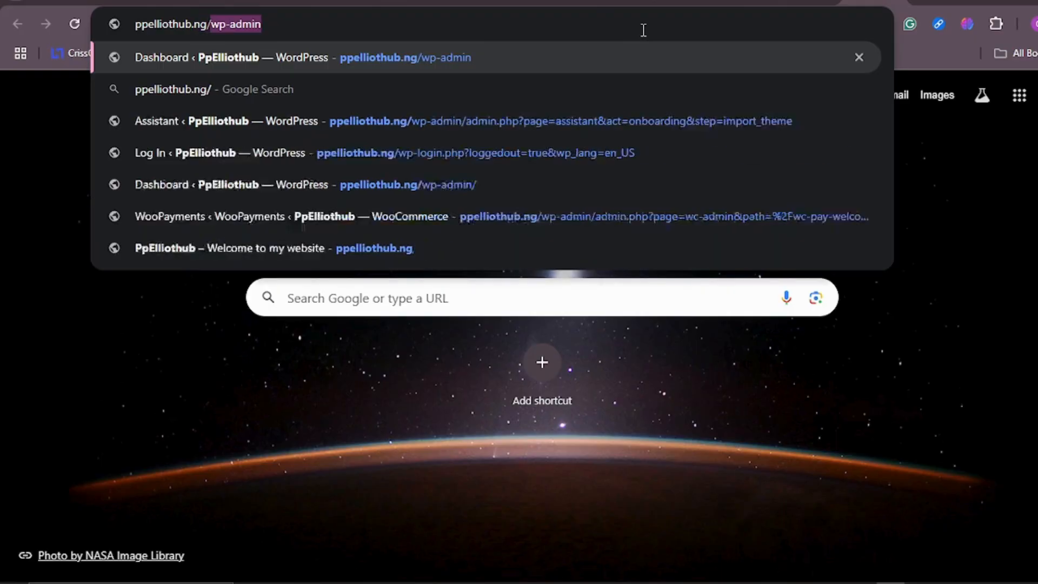
pyautogui.write('wp')
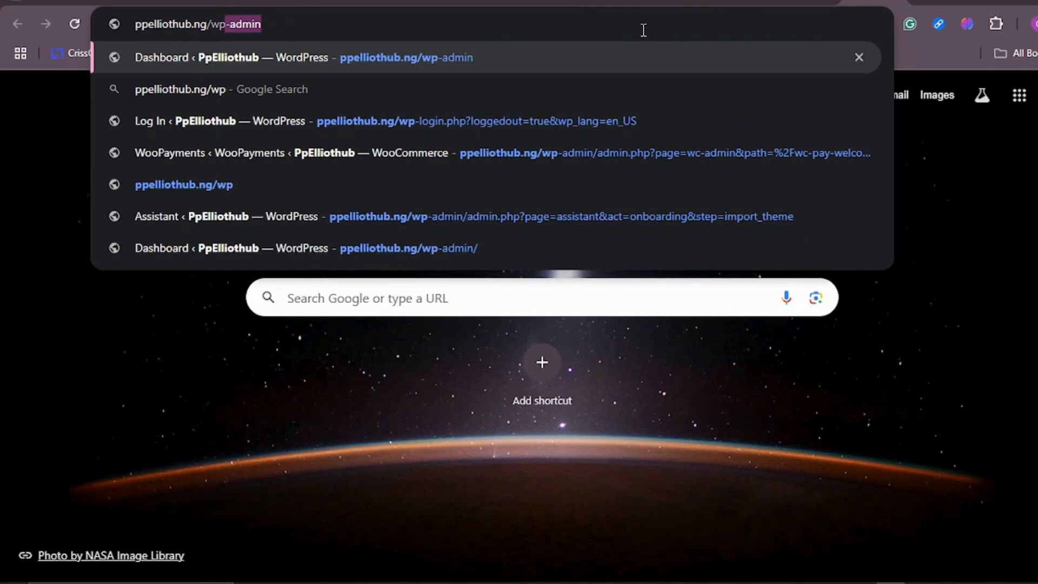
pyautogui.write('-admin')
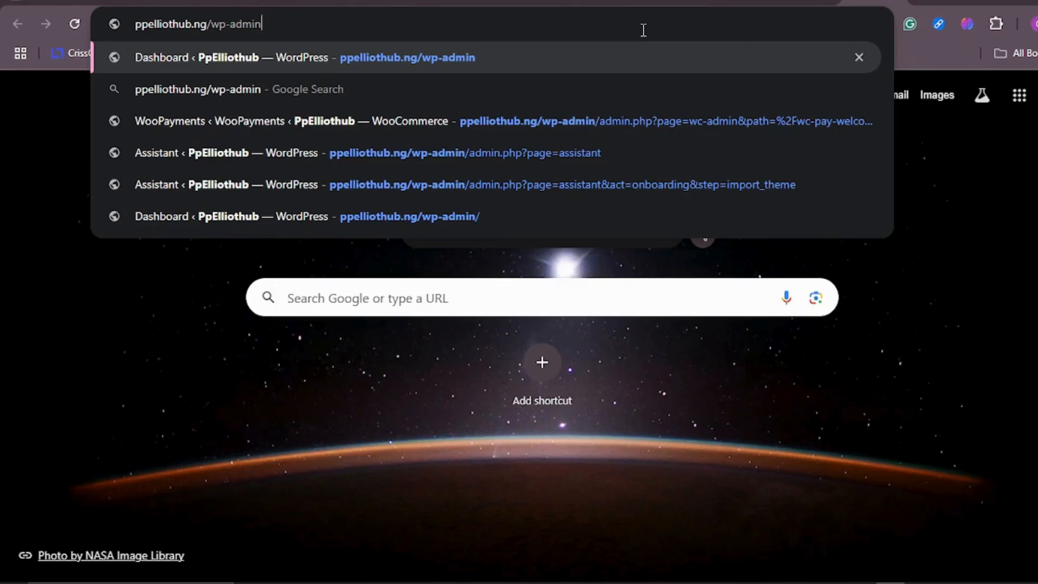
pyautogui.press('Return')
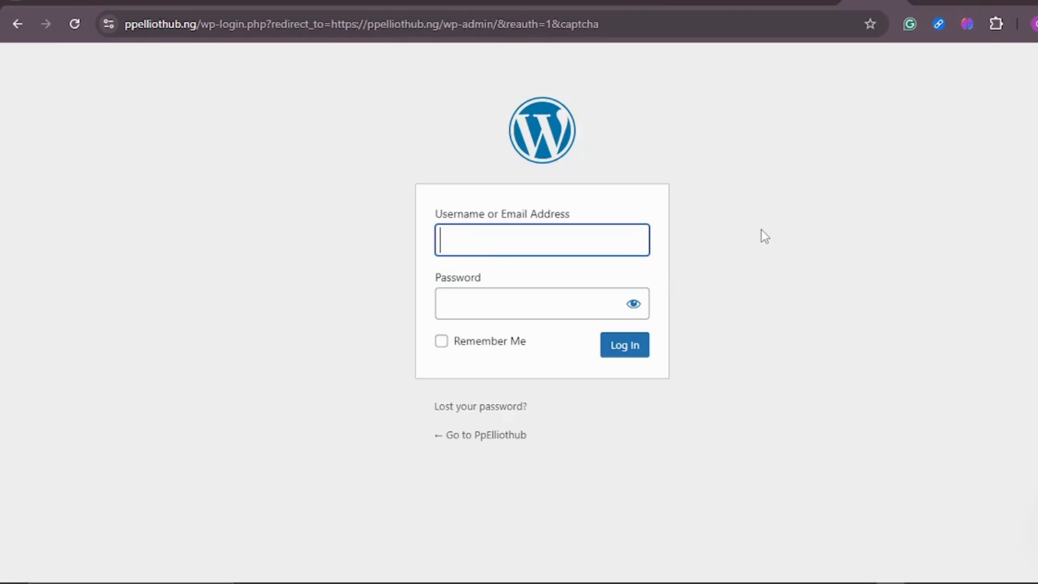
# Step: Log in with the username and account password, with Remember Me enabled, and dismiss the browser's offer to save the password
pyautogui.write('Elliot')
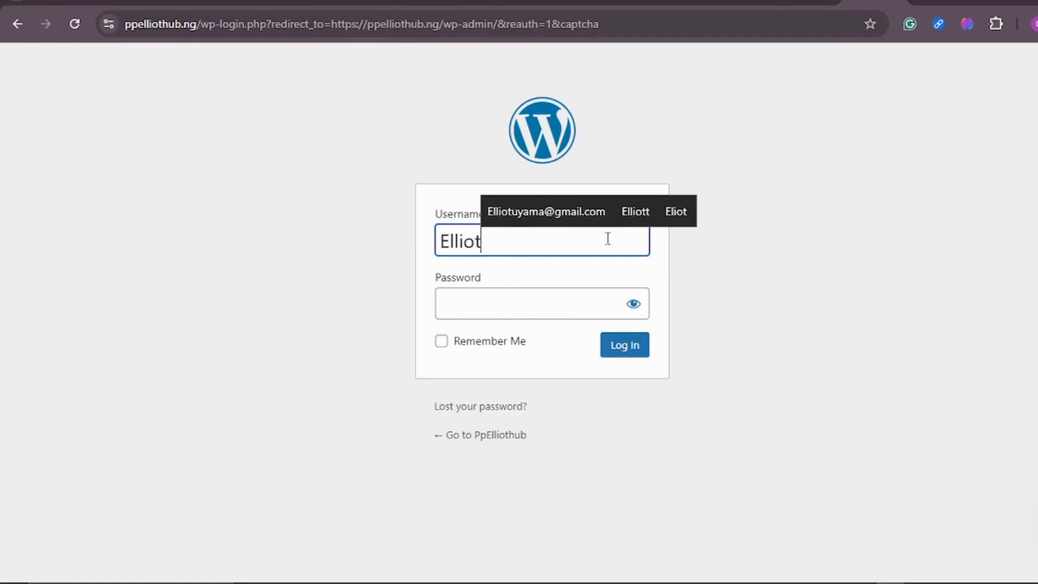
pyautogui.click(489, 314)
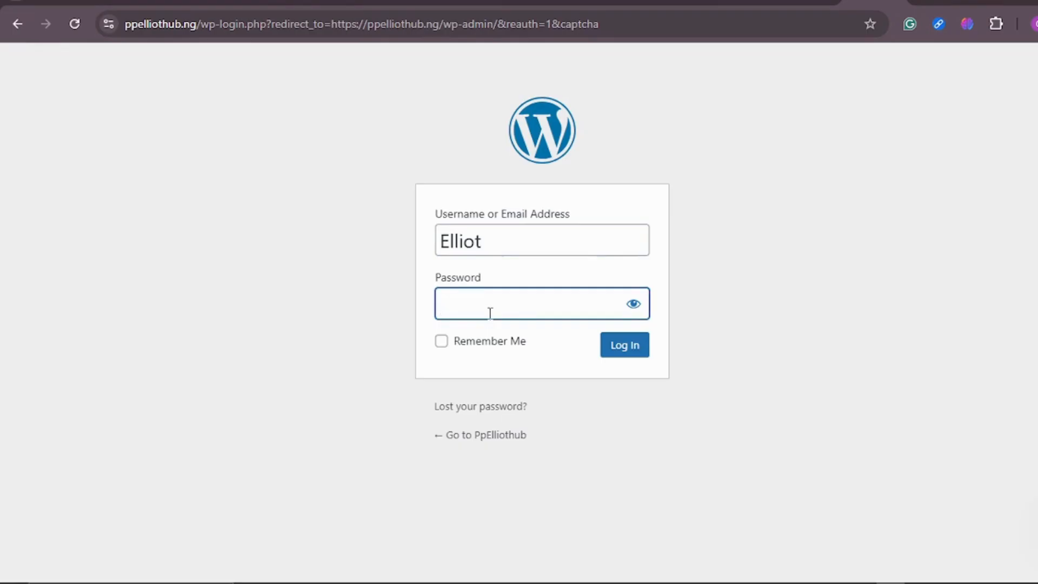
pyautogui.write('••')
pyautogui.press('BackSpace')
pyautogui.press('BackSpace')
pyautogui.write('•••••••••••••')
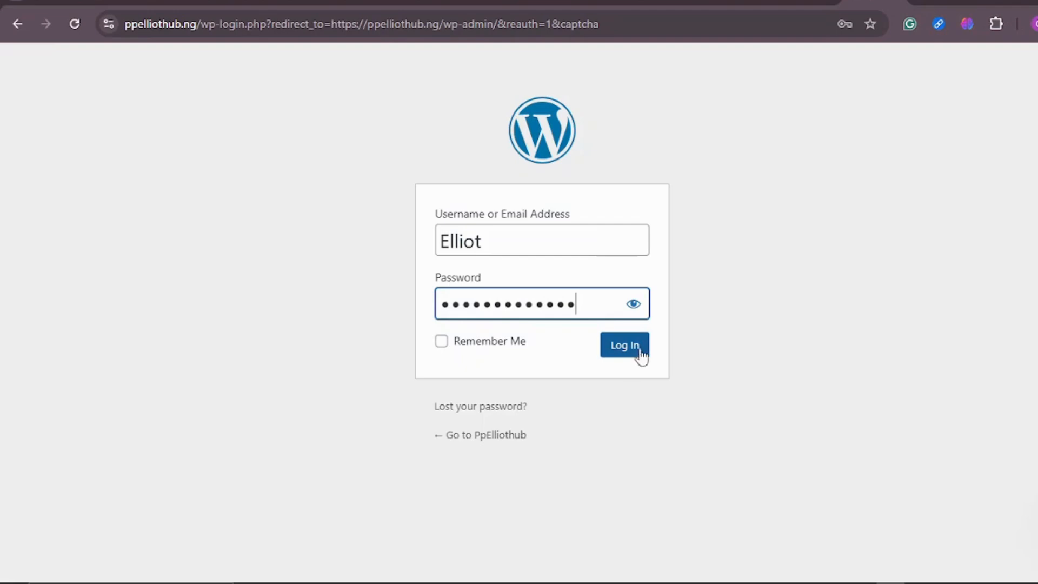
pyautogui.click(441, 342)
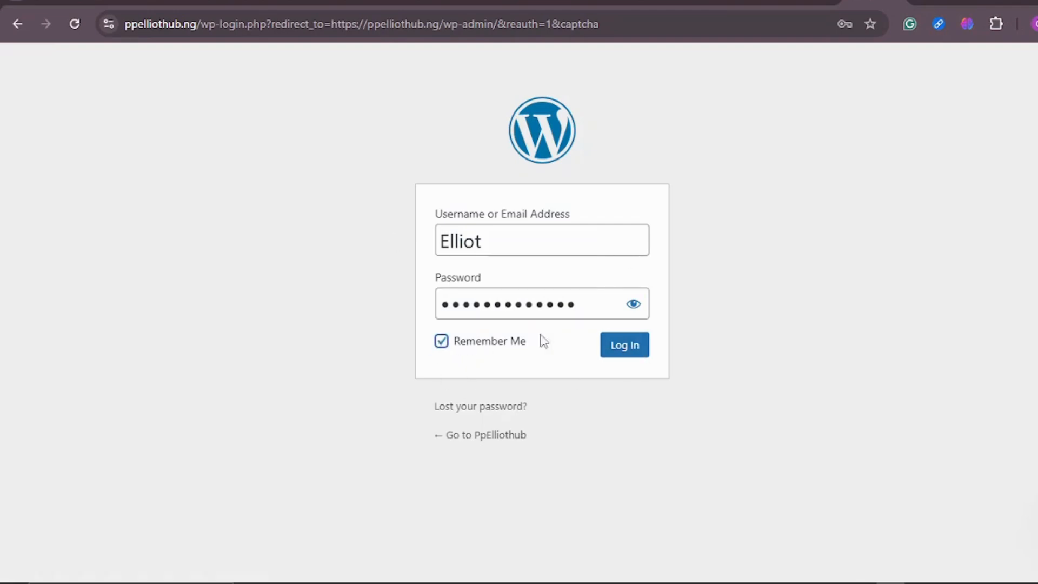
pyautogui.click(634, 351)
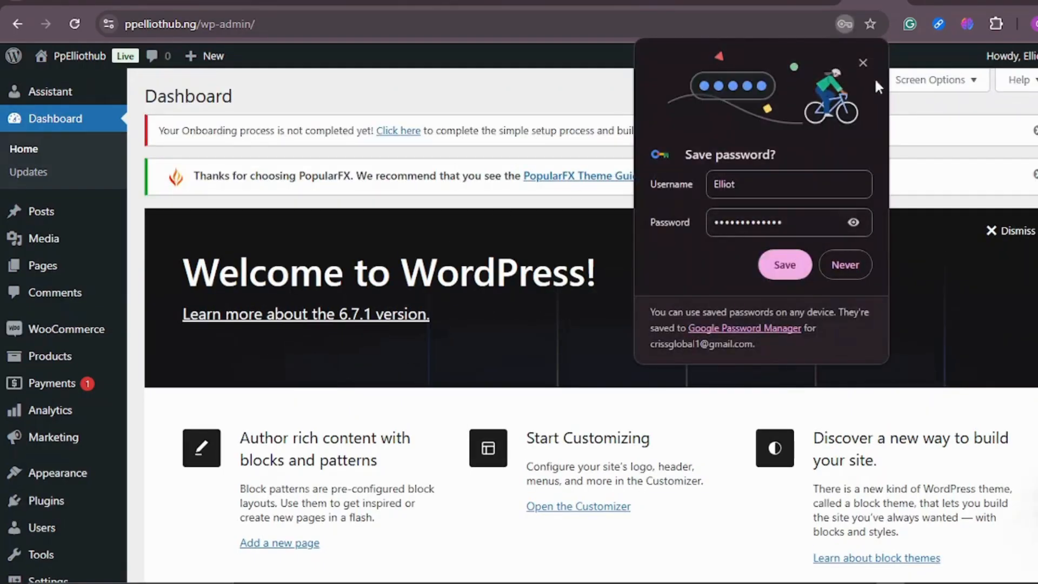
pyautogui.click(862, 63)
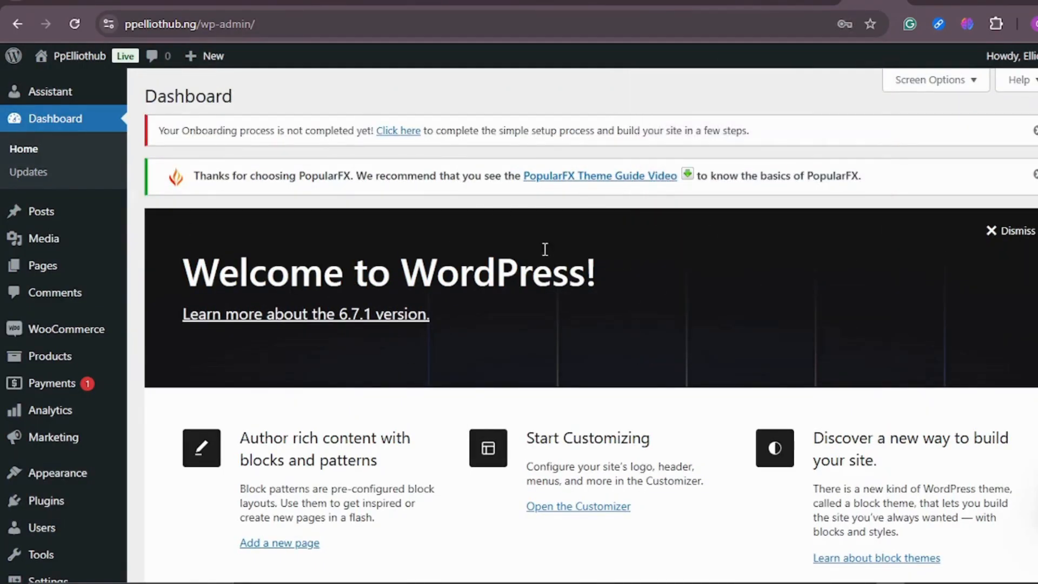
# Step: Look over the WordPress dashboard and the options offered for Posts, Media and Pages
pyautogui.scroll(-1, 540, 227)
pyautogui.scroll(-3, 510, 189)
pyautogui.scroll(4, 508, 200)
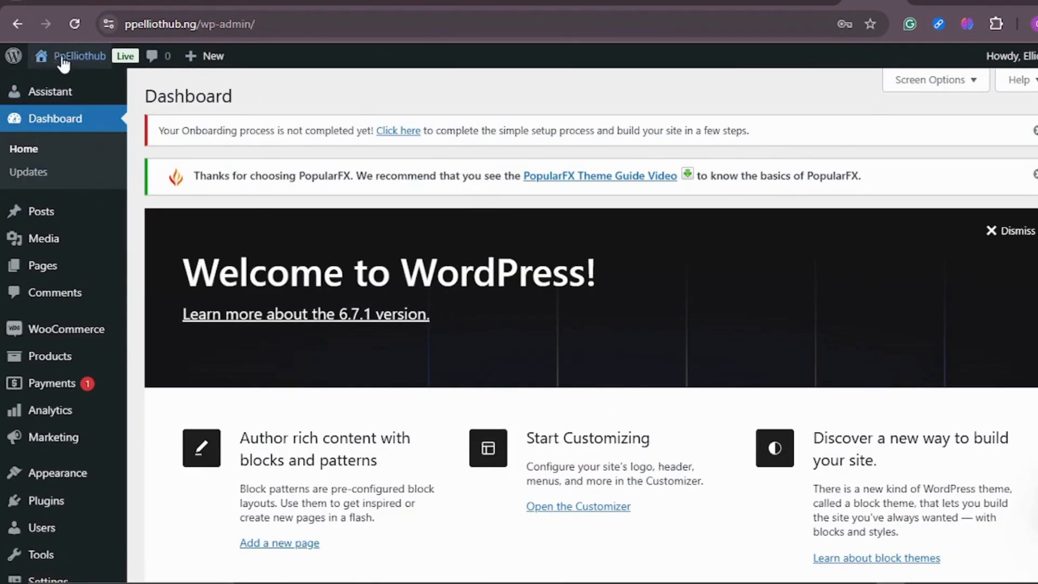
pyautogui.moveTo(64, 66)
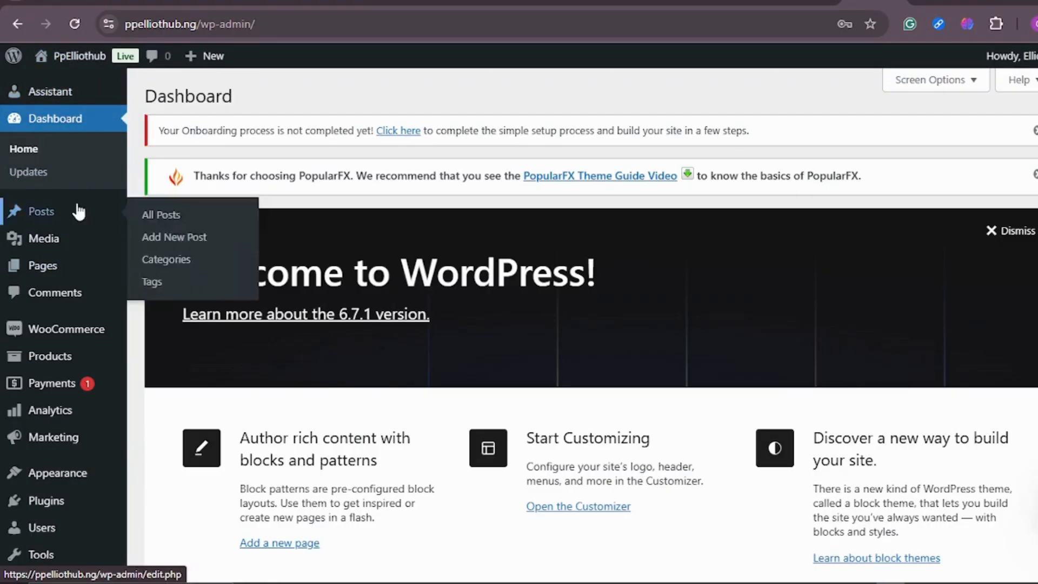
pyautogui.scroll(-2, 65, 204)
pyautogui.scroll(2, 75, 179)
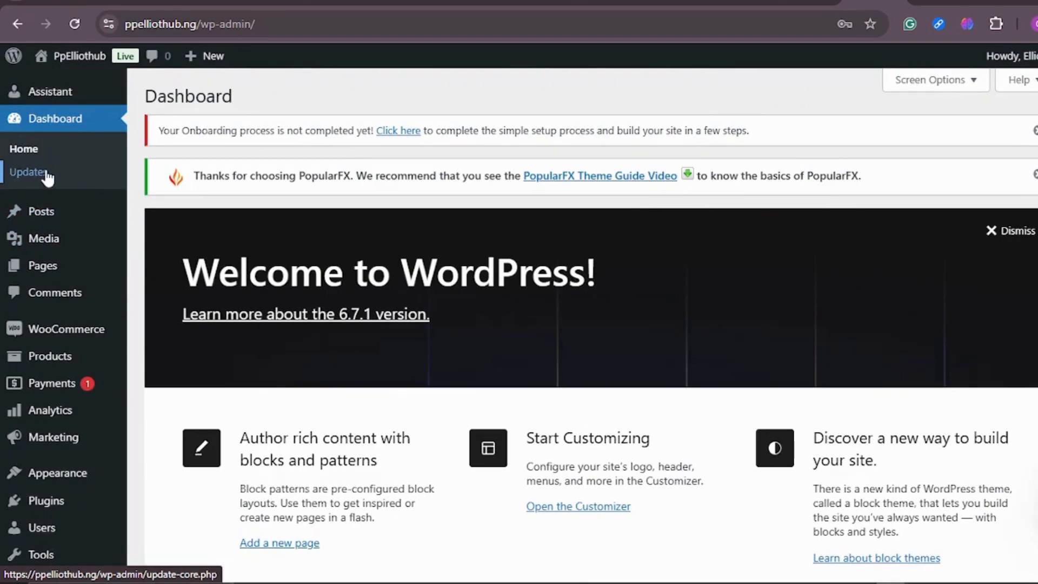
pyautogui.moveTo(58, 215)
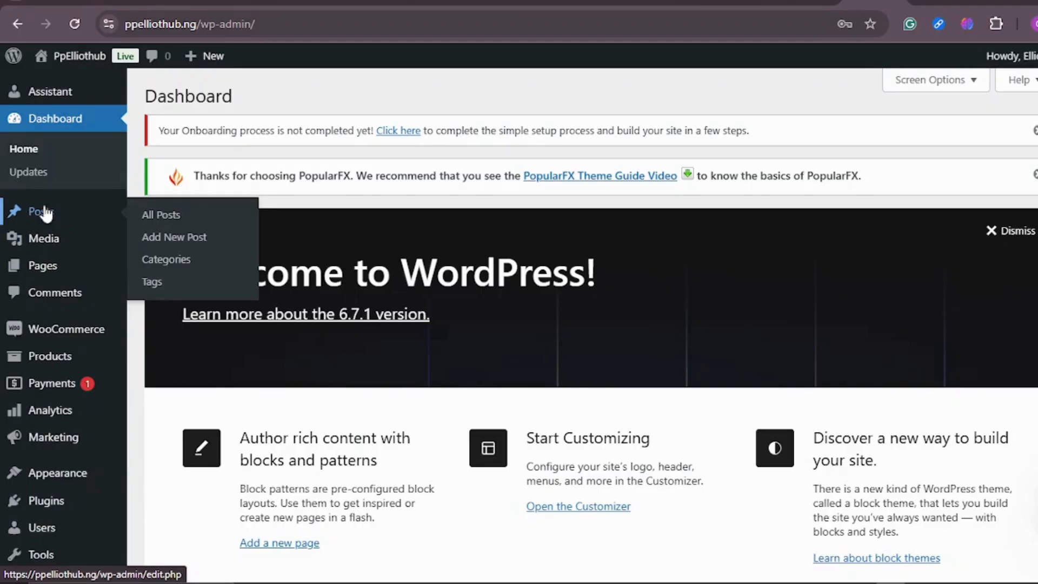
pyautogui.scroll(-1, 81, 183)
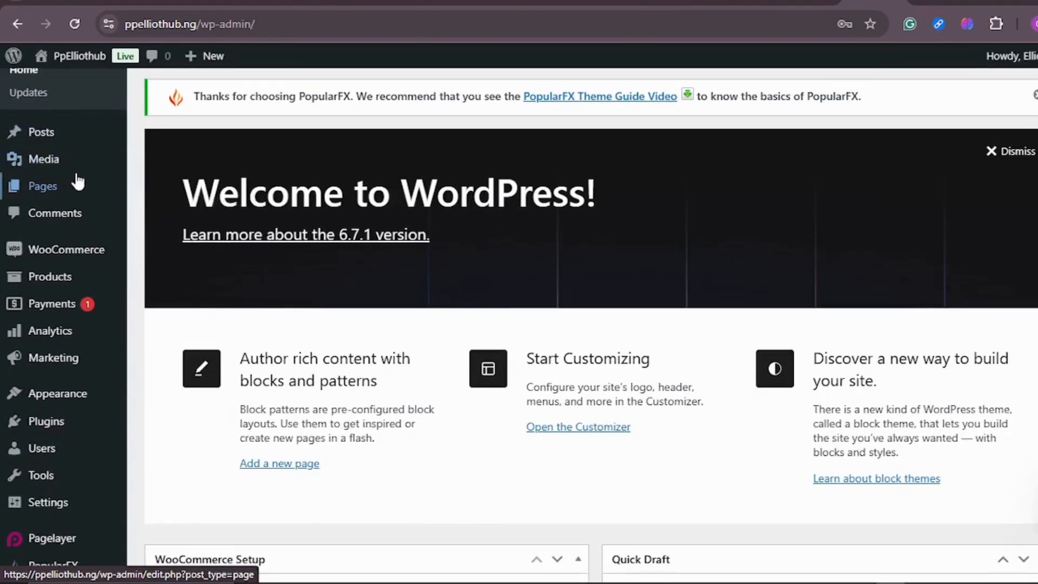
pyautogui.moveTo(63, 173)
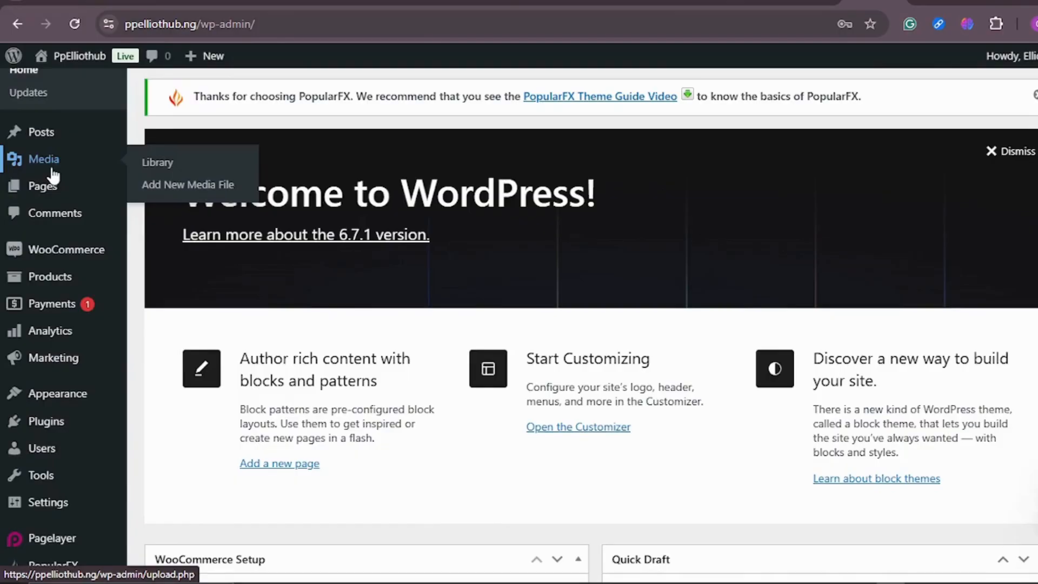
pyautogui.moveTo(56, 193)
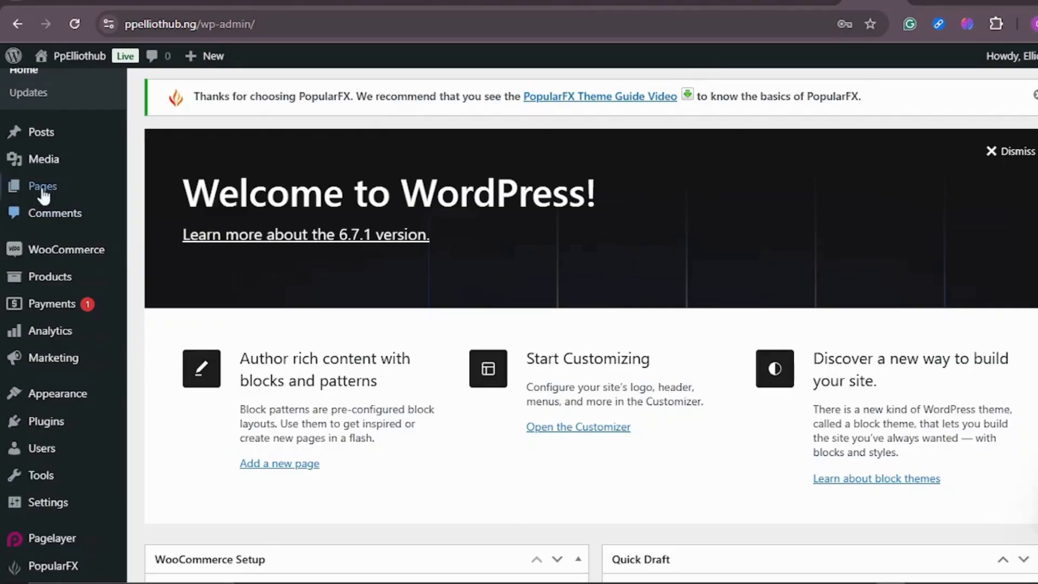
pyautogui.moveTo(104, 161)
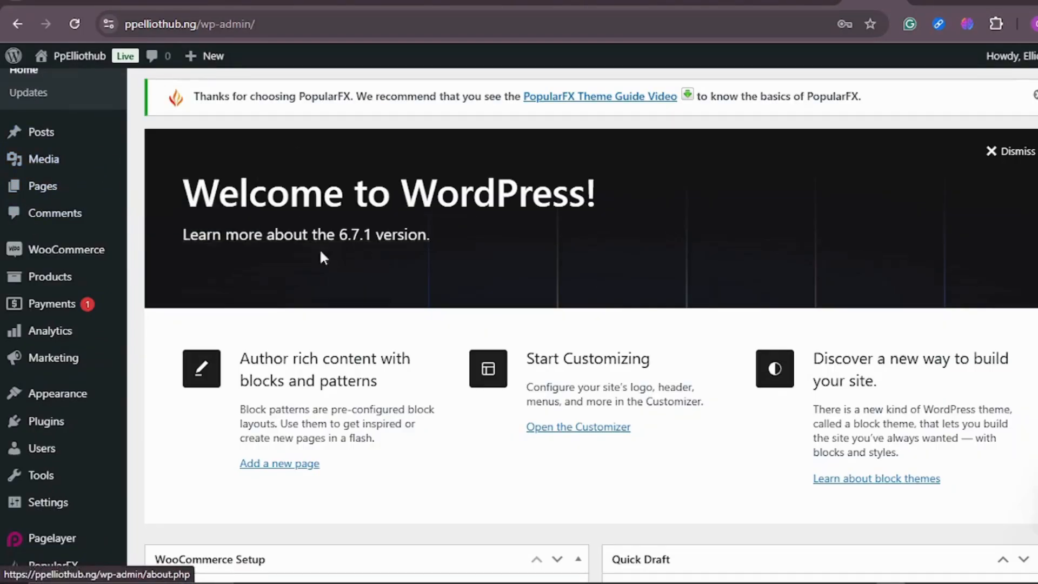
pyautogui.scroll(-3, 74, 216)
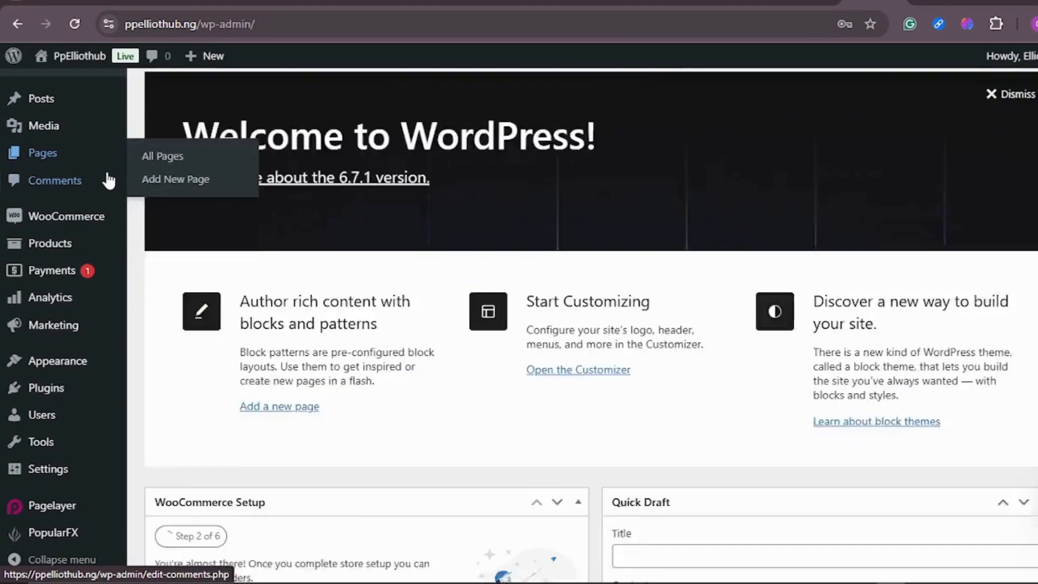
# Step: Examine the options offered for Products, Analytics, Appearance, Plugins and Settings in the site administration
pyautogui.moveTo(61, 238)
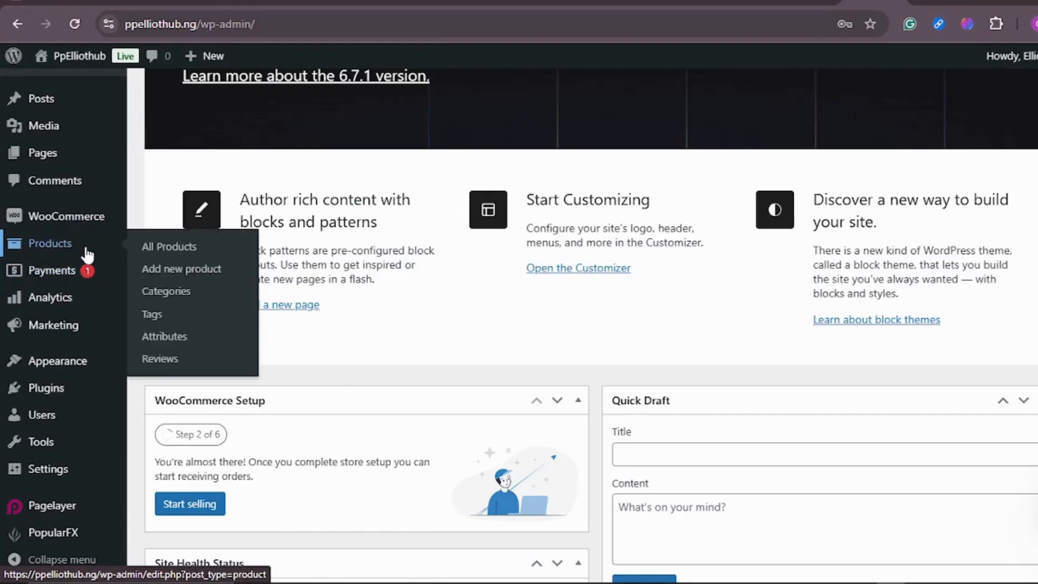
pyautogui.moveTo(56, 298)
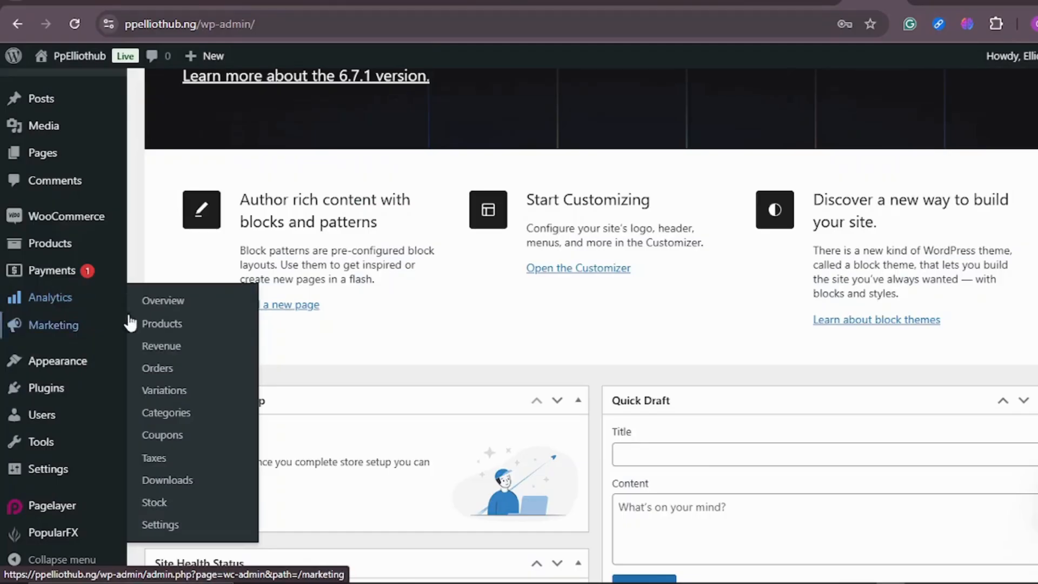
pyautogui.scroll(-3, 76, 319)
pyautogui.moveTo(56, 371)
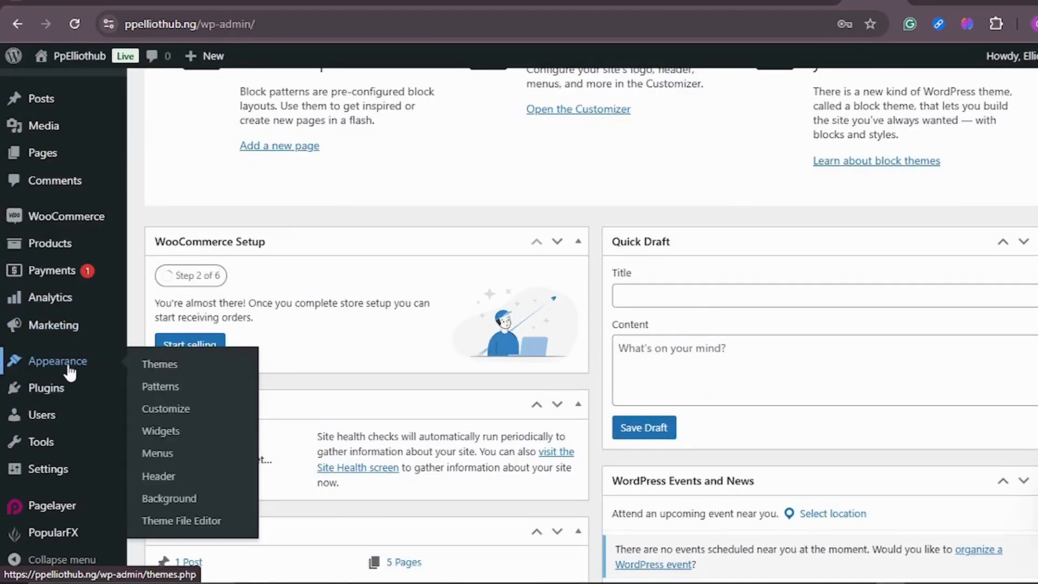
pyautogui.moveTo(70, 393)
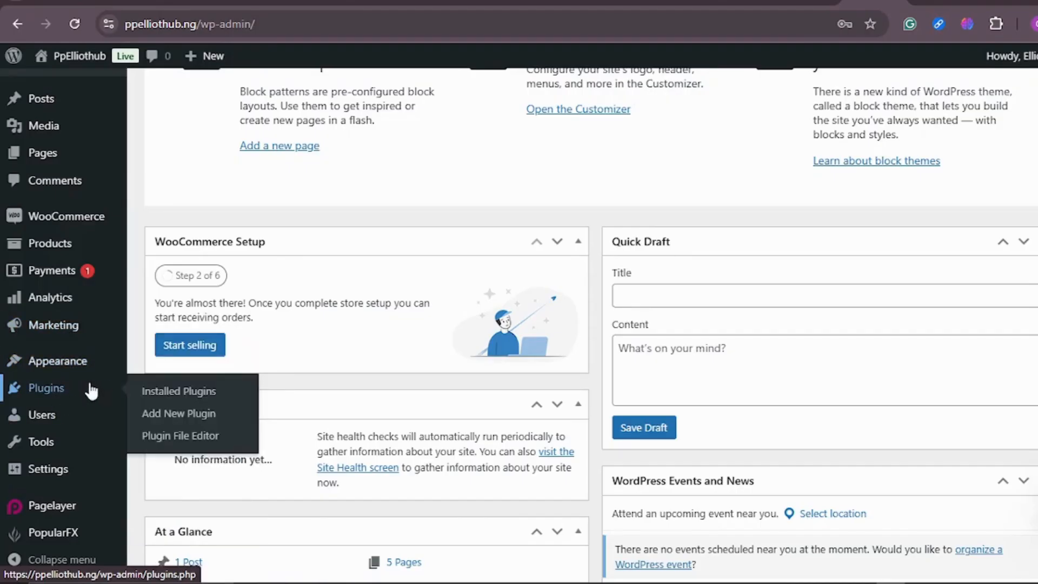
pyautogui.moveTo(57, 449)
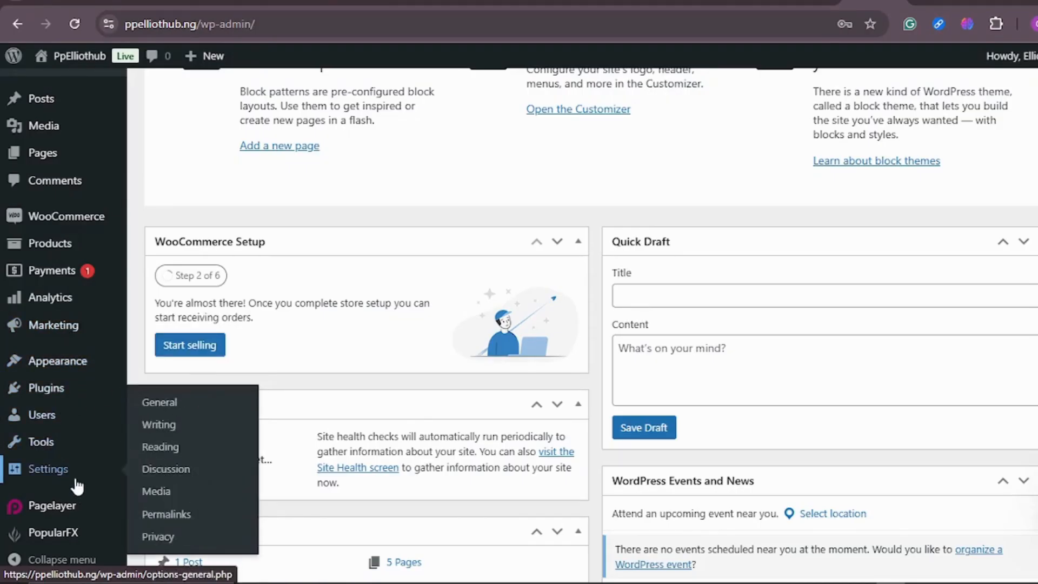
pyautogui.scroll(3, 65, 270)
pyautogui.scroll(2, 57, 226)
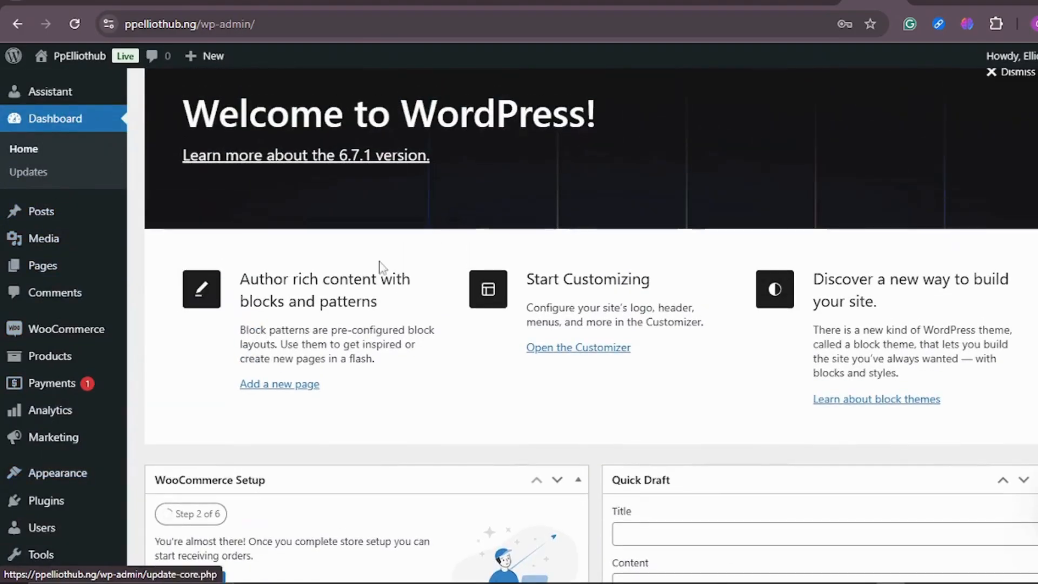
# Step: Dismiss the onboarding notice and the PopularFX theme guide notice on the dashboard
pyautogui.scroll(-7, 648, 259)
pyautogui.scroll(10, 642, 229)
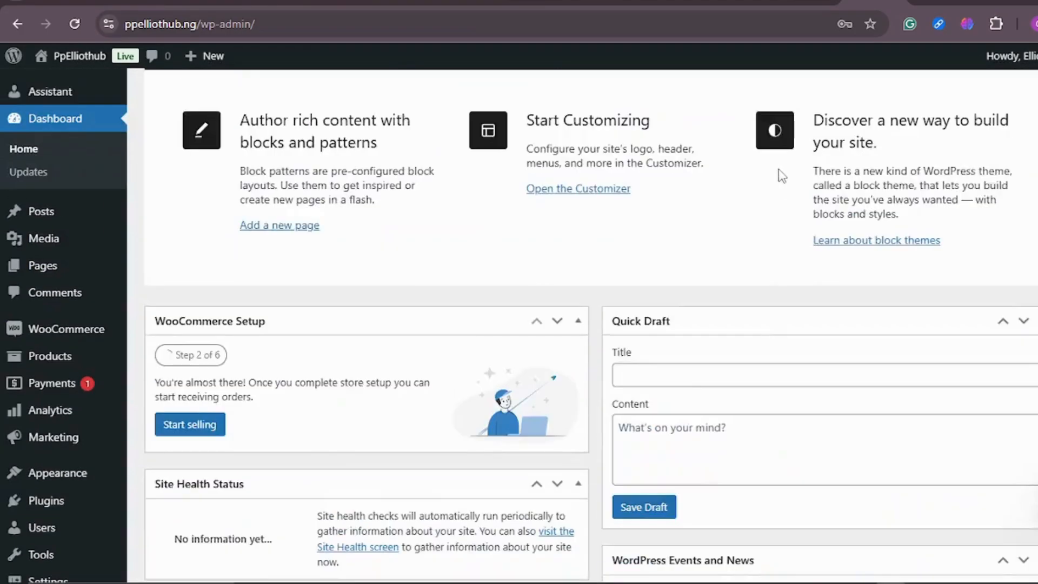
pyautogui.click(1034, 131)
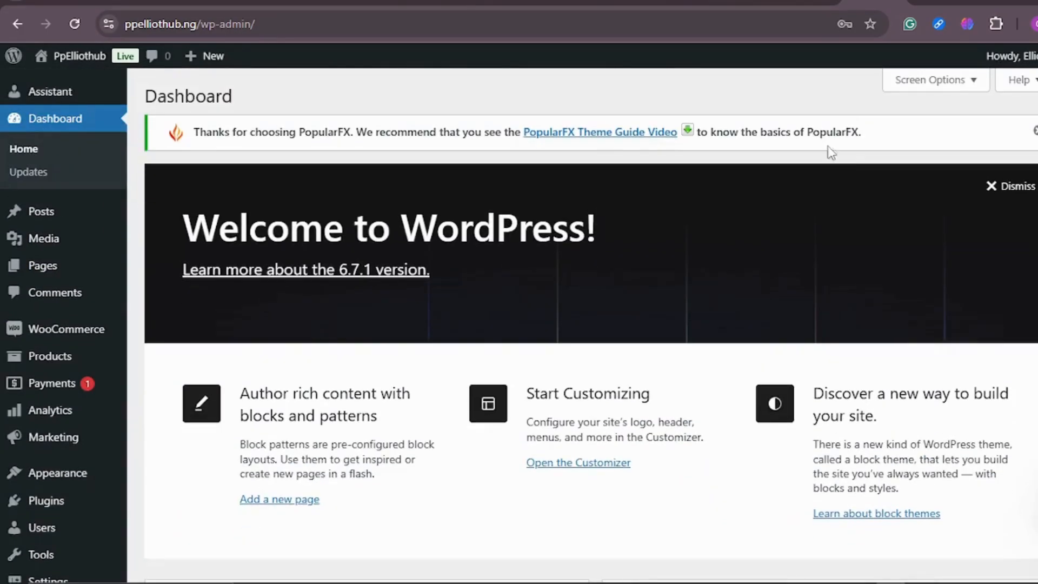
pyautogui.click(1034, 130)
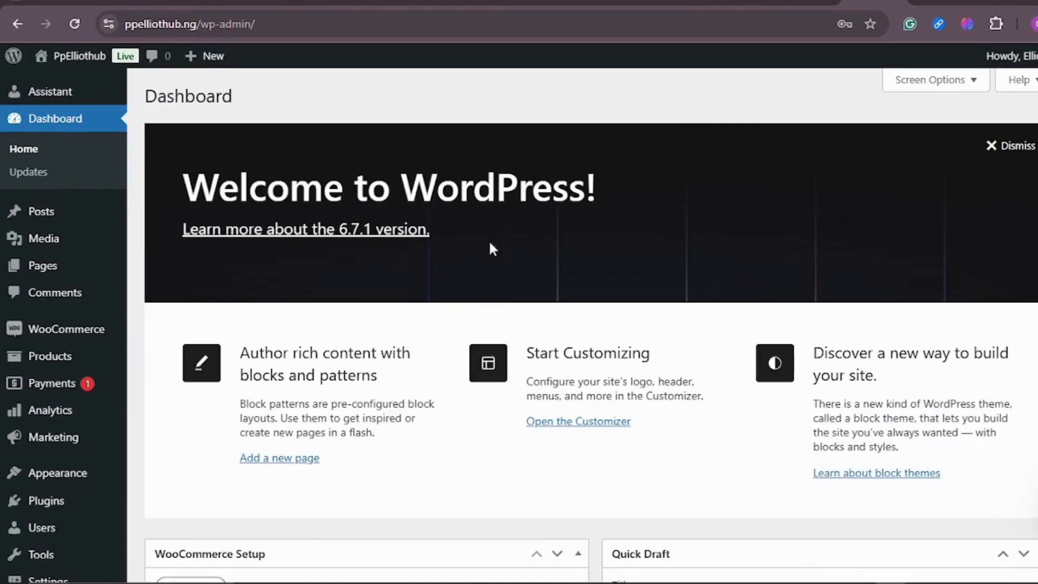
# Step: Review the dashboard's welcome area and its widgets, from WooCommerce Setup and Quick Draft through Site Health Status to Activity
pyautogui.scroll(-3, 586, 232)
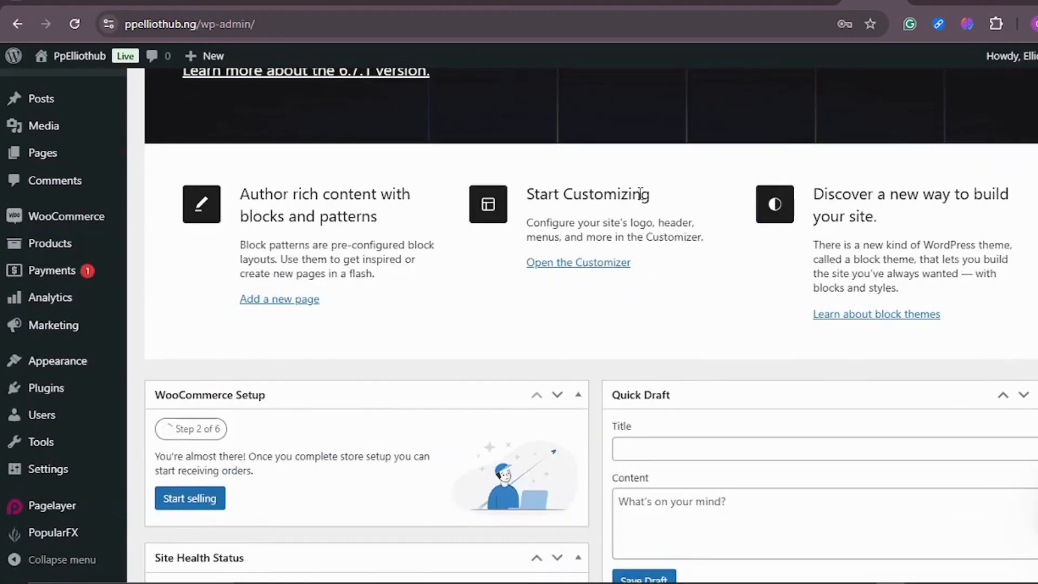
pyautogui.scroll(-3, 355, 229)
pyautogui.scroll(6, 519, 190)
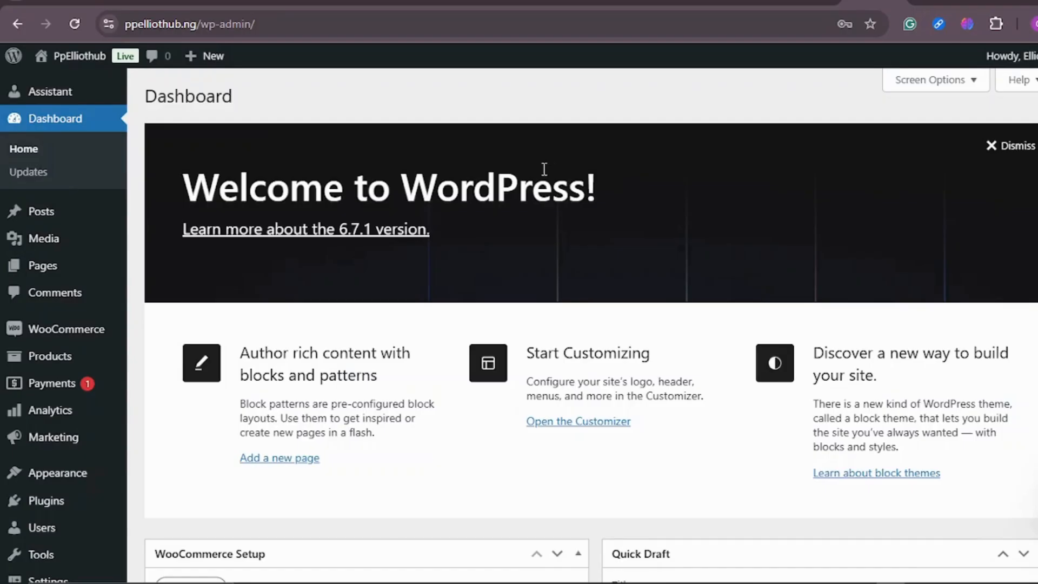
pyautogui.scroll(-10, 543, 168)
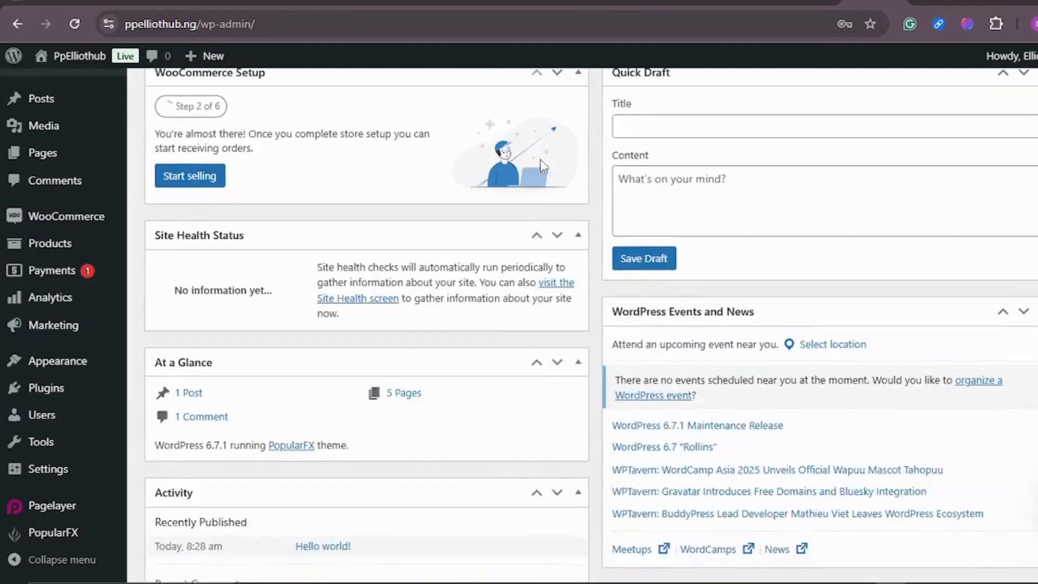
pyautogui.scroll(8, 347, 157)
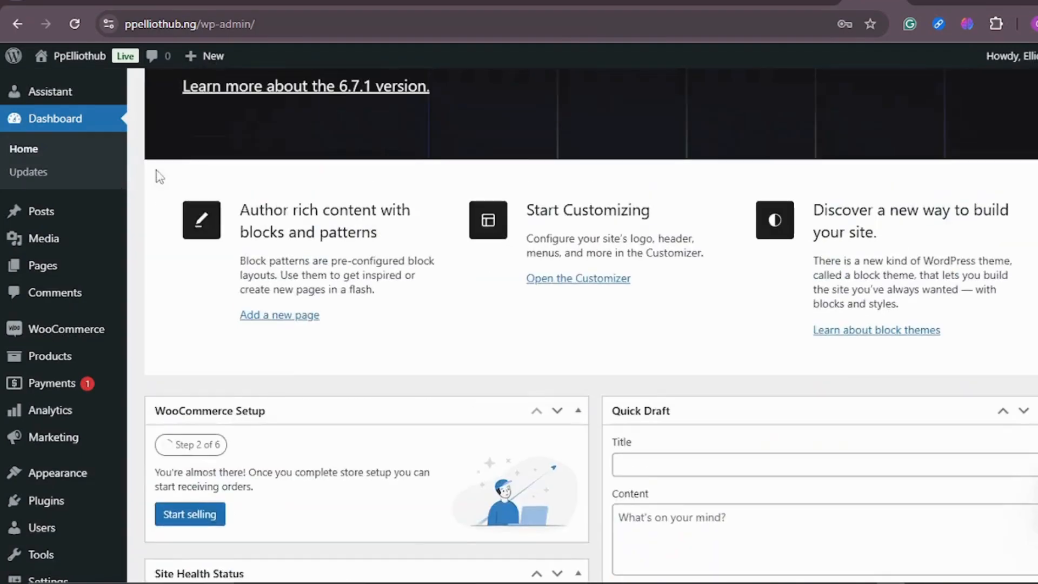
pyautogui.scroll(-5, 92, 232)
pyautogui.scroll(-2, 65, 324)
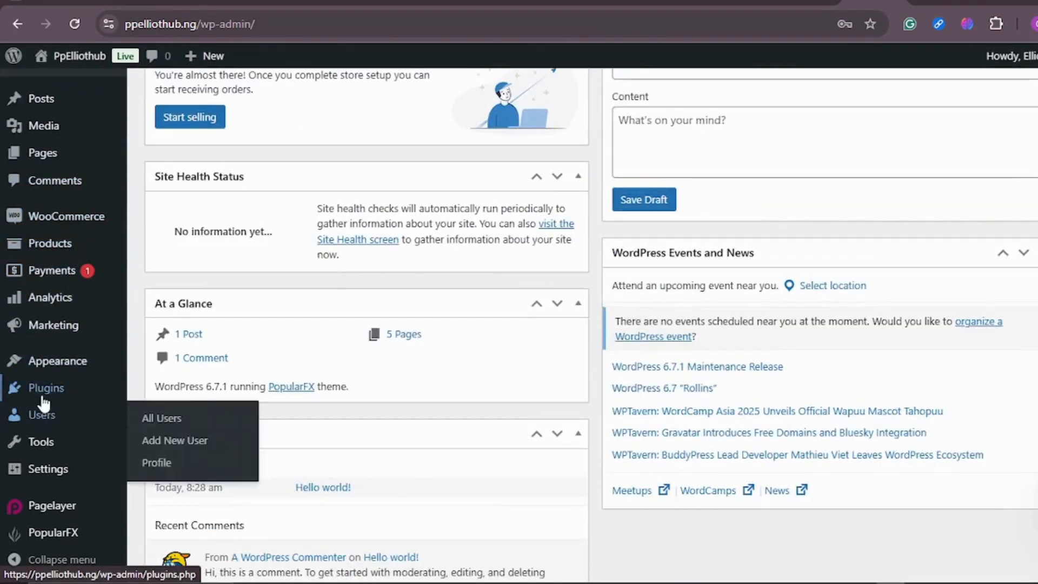
# Step: Open the list of installed plugins and look through all of its entries
pyautogui.scroll(8, 43, 395)
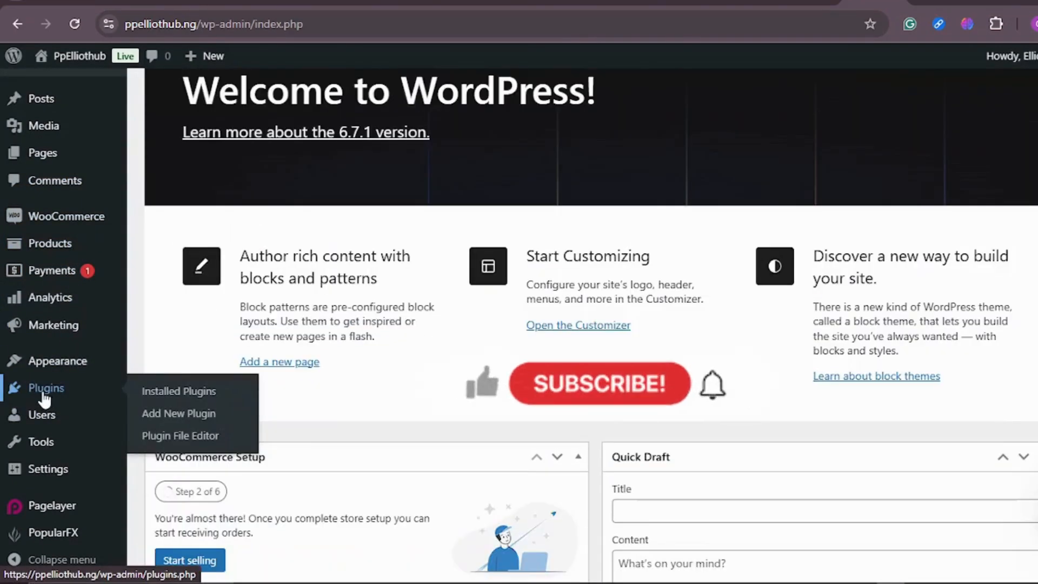
pyautogui.click(169, 398)
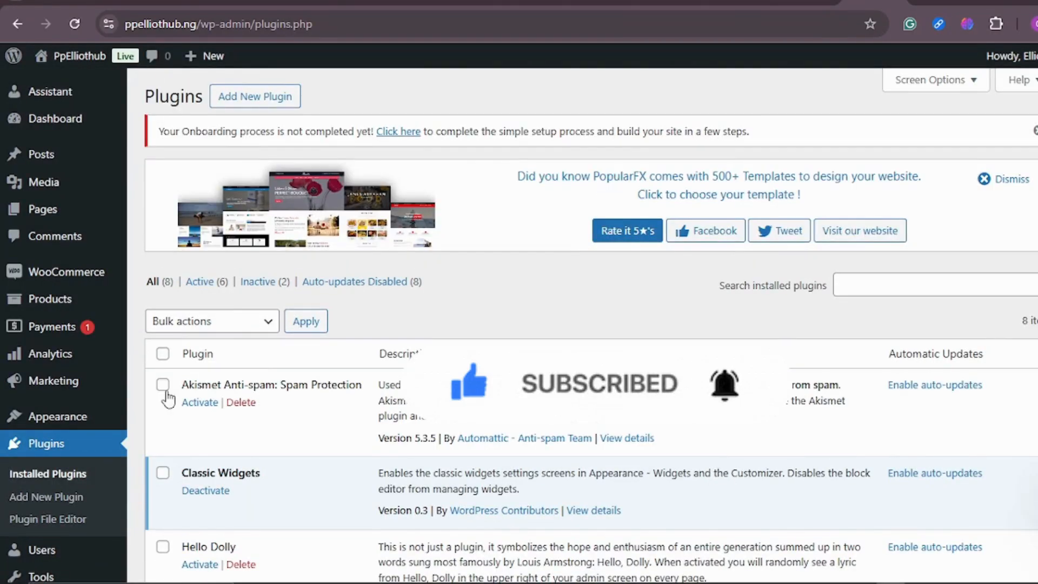
pyautogui.scroll(-10, 293, 345)
pyautogui.scroll(3, 294, 207)
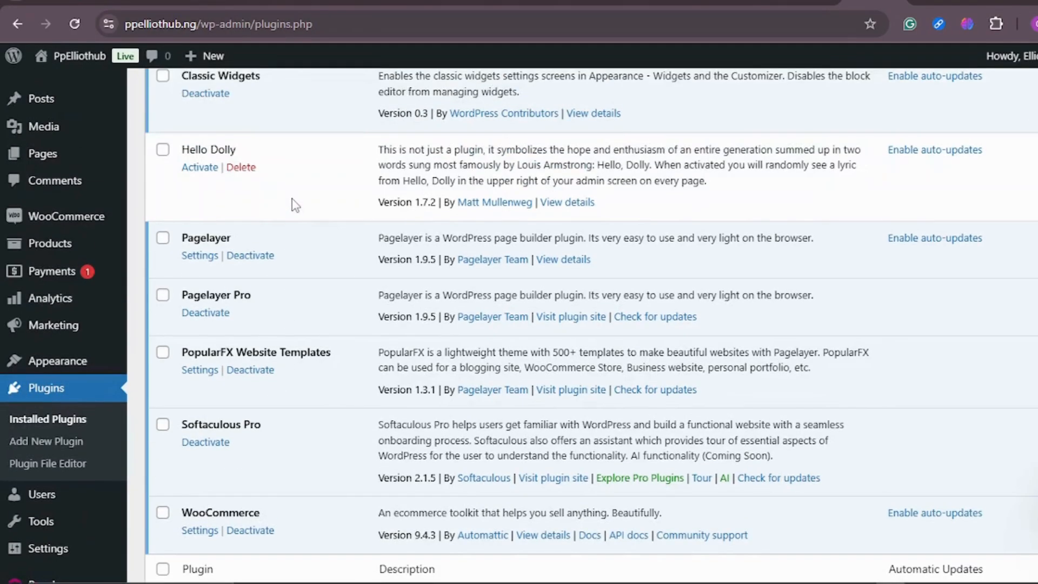
pyautogui.scroll(-2, 294, 205)
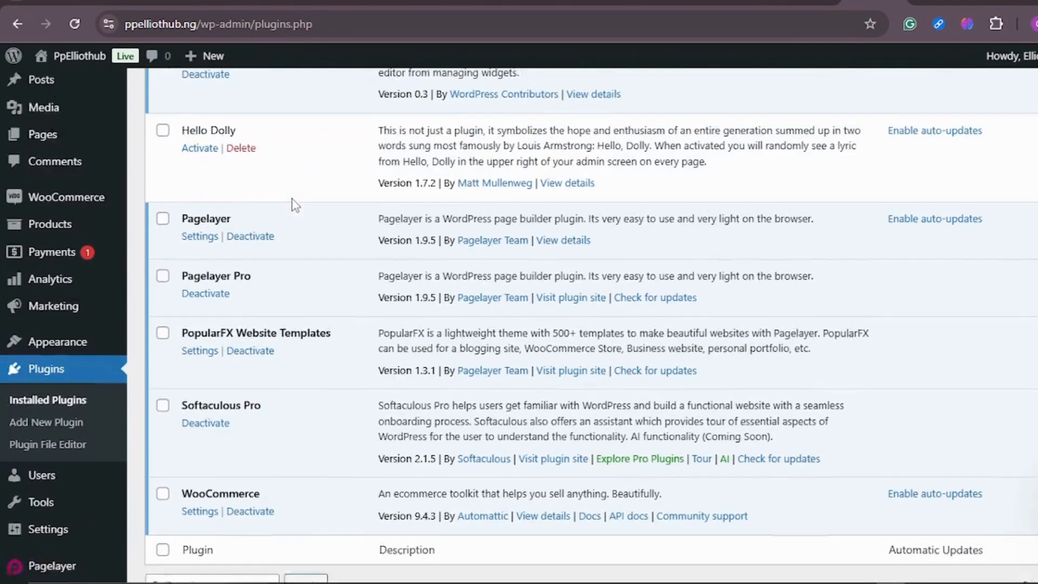
pyautogui.scroll(6, 287, 262)
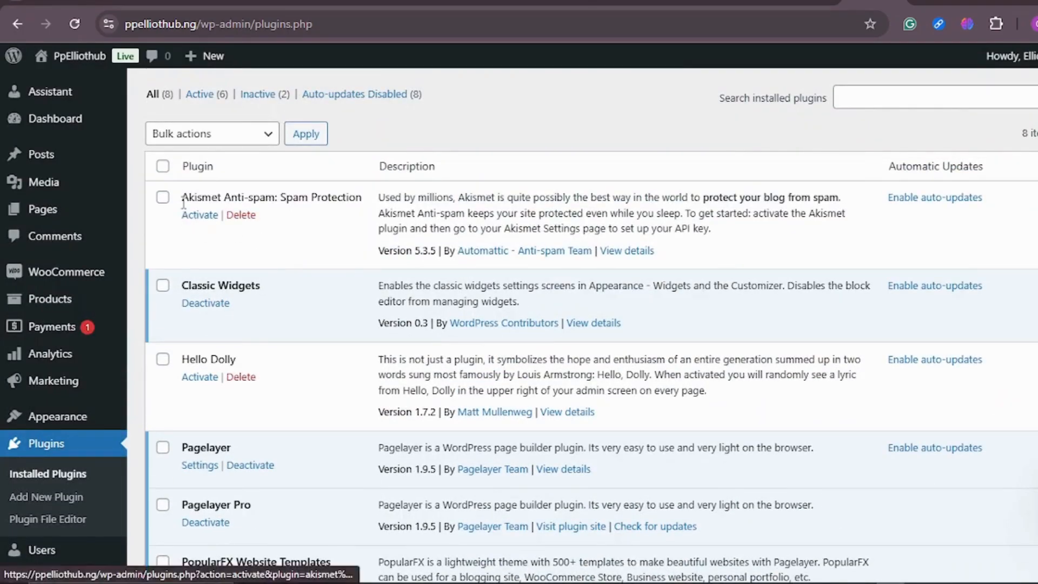
# Step: Select the Akismet Anti-spam, Classic Widgets and Hello Dolly plugins in the list
pyautogui.click(164, 198)
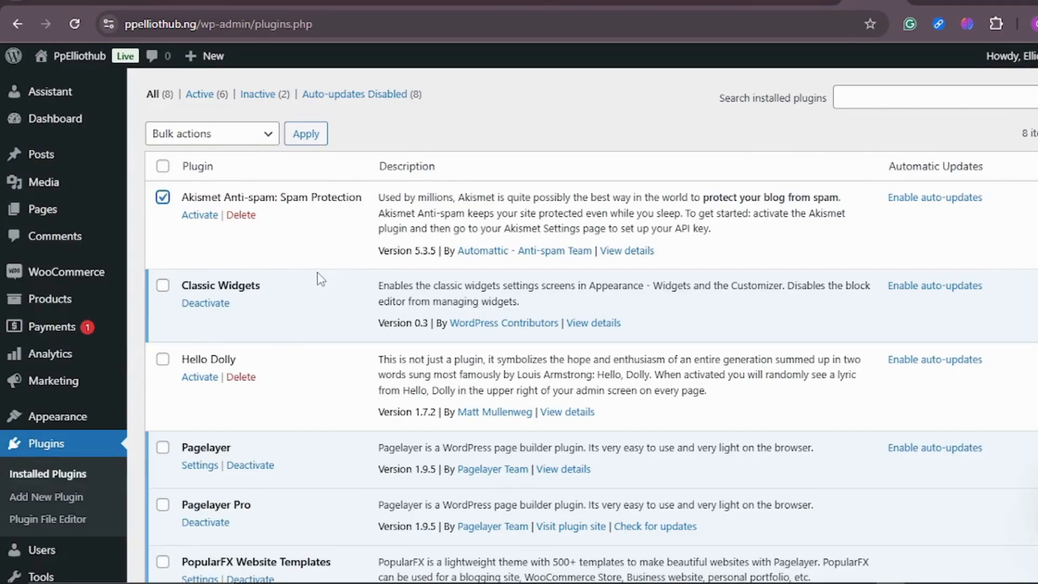
pyautogui.click(163, 286)
pyautogui.scroll(-3, 322, 276)
pyautogui.click(163, 201)
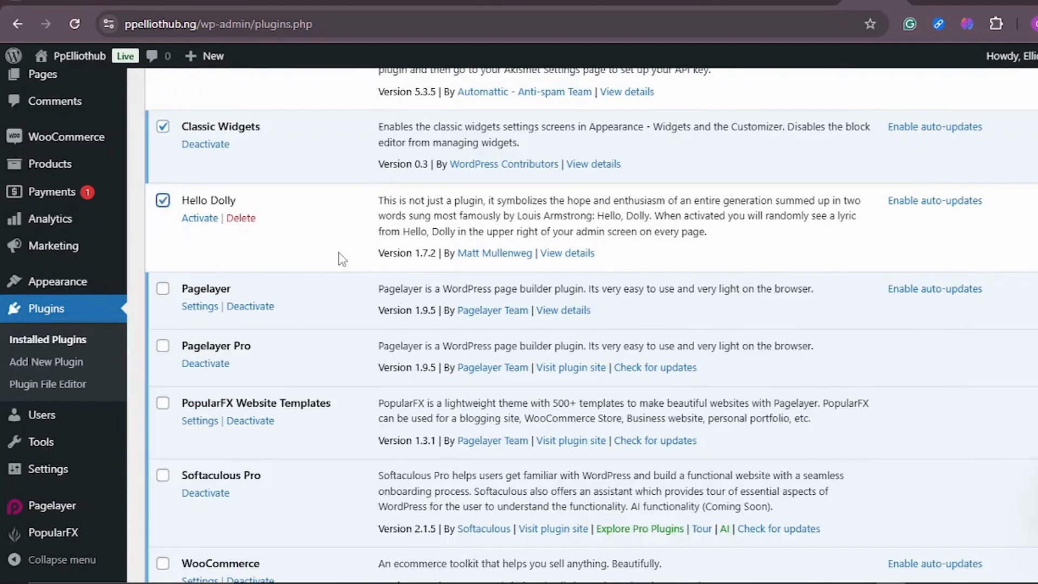
pyautogui.scroll(-3, 341, 258)
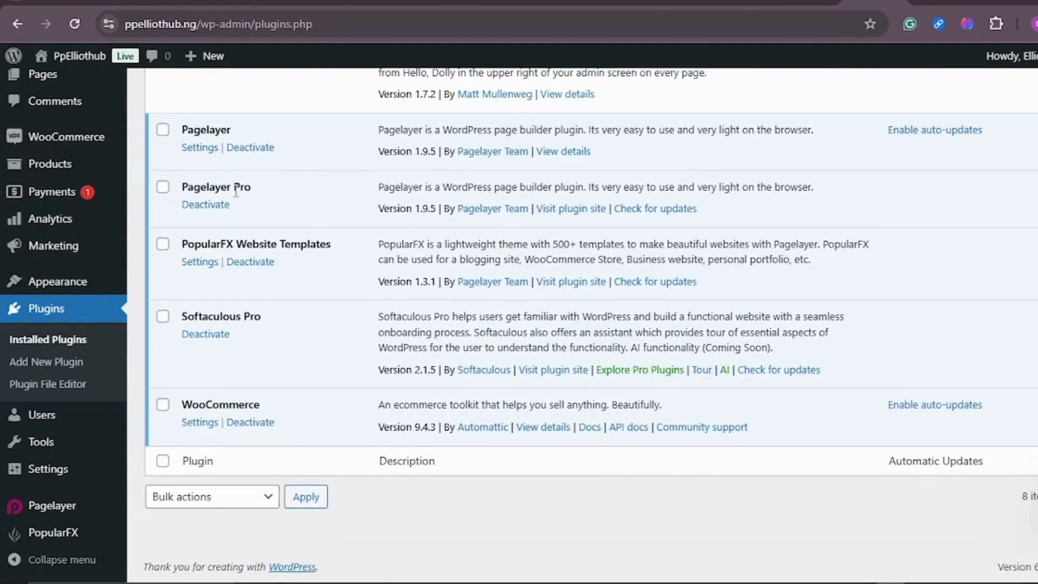
# Step: Try to deactivate the Pagelayer plugin
pyautogui.click(248, 150)
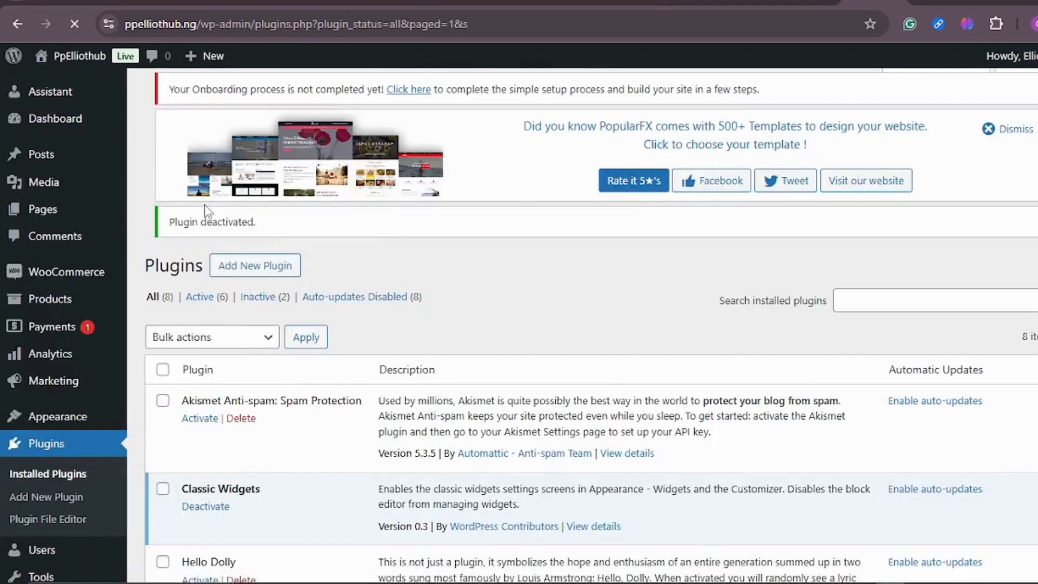
pyautogui.scroll(-8, 275, 219)
pyautogui.scroll(-2, 273, 227)
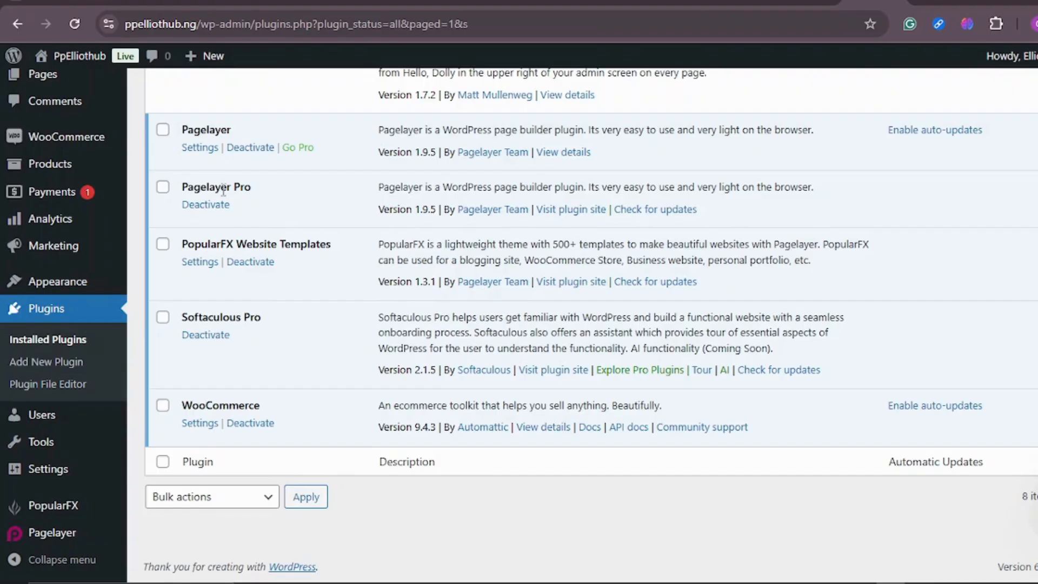
# Step: Deactivate the Pagelayer Pro, PopularFX Website Templates and Softaculous Pro plugins one by one
pyautogui.click(212, 208)
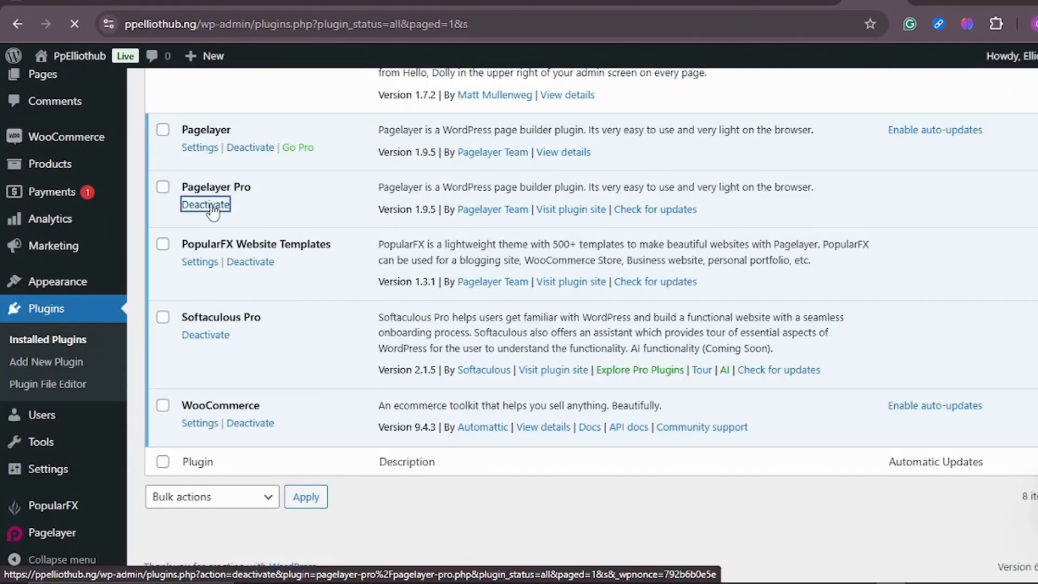
pyautogui.scroll(-10, 310, 194)
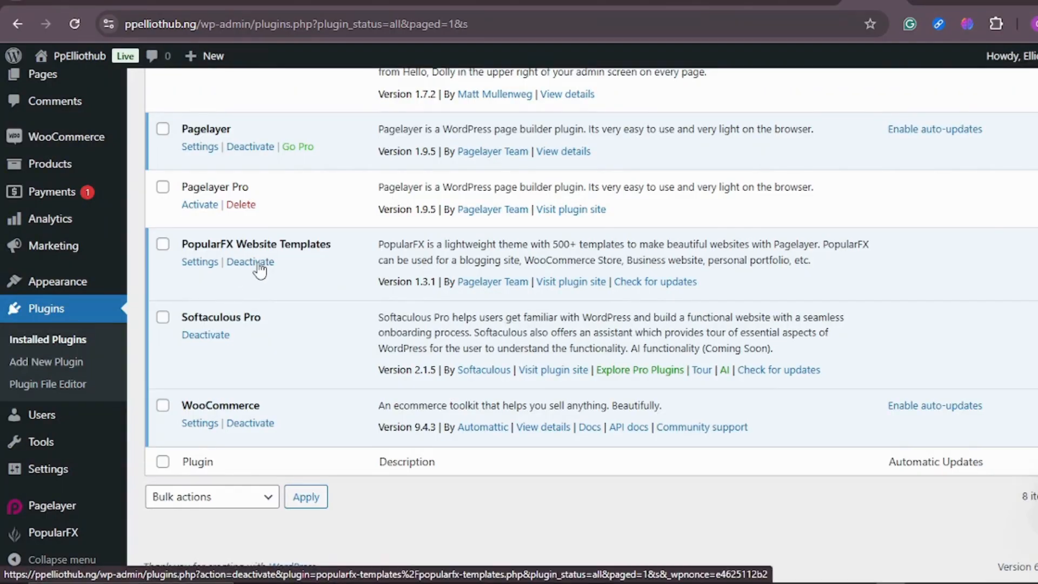
pyautogui.click(250, 262)
pyautogui.scroll(-6, 251, 259)
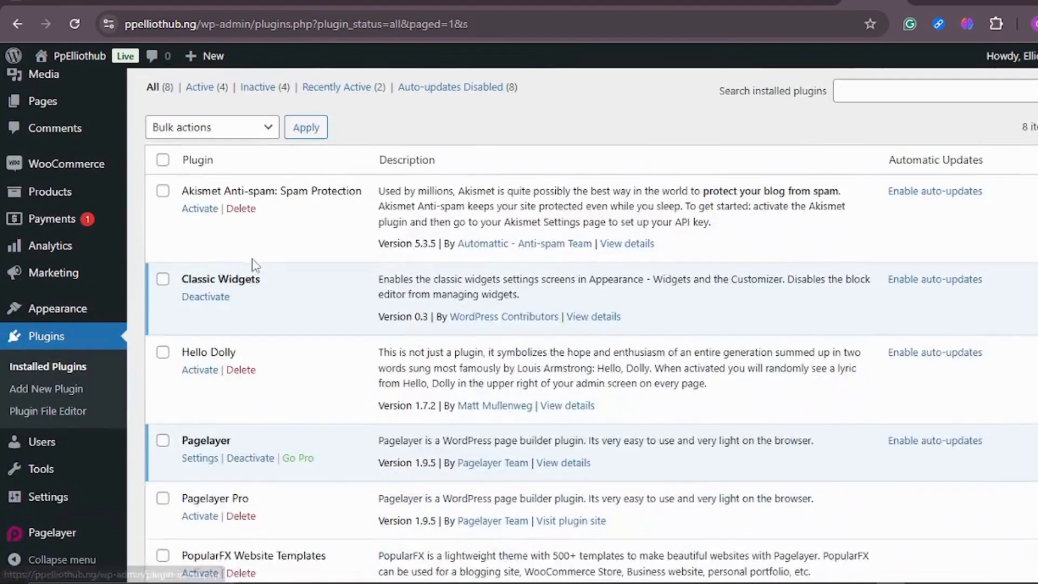
pyautogui.scroll(-3, 256, 265)
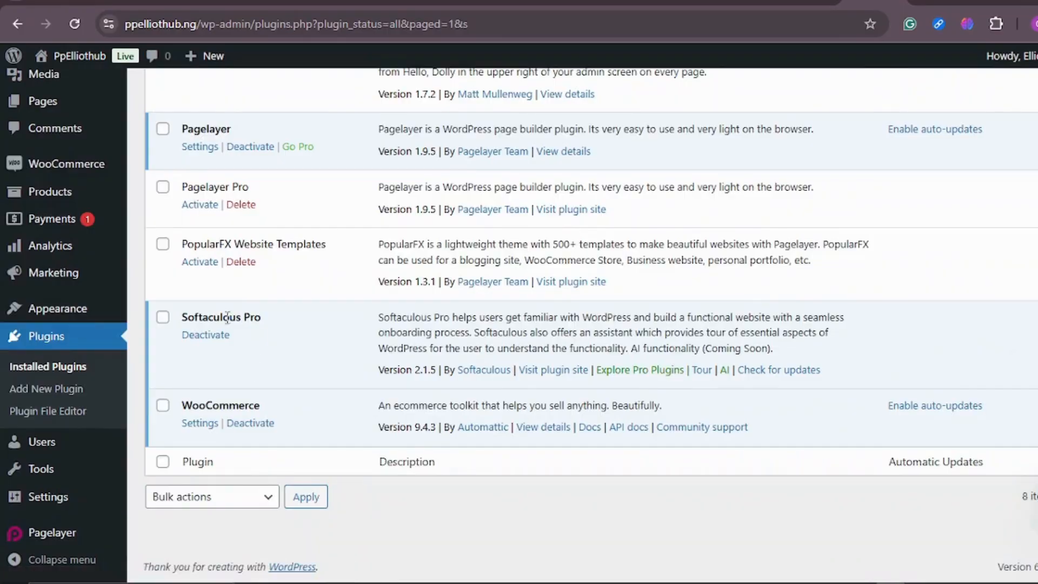
pyautogui.click(205, 335)
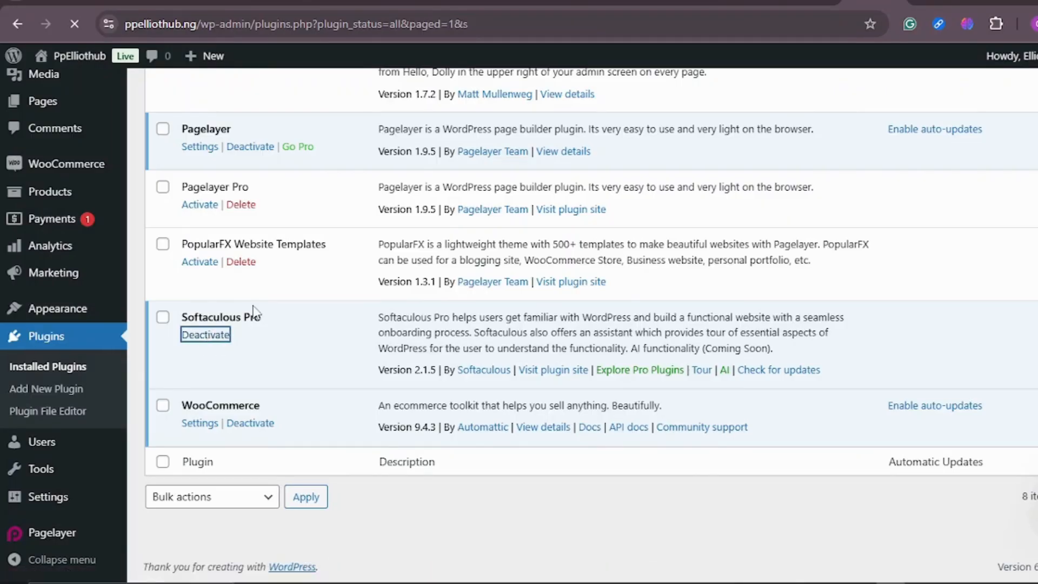
pyautogui.scroll(-10, 327, 286)
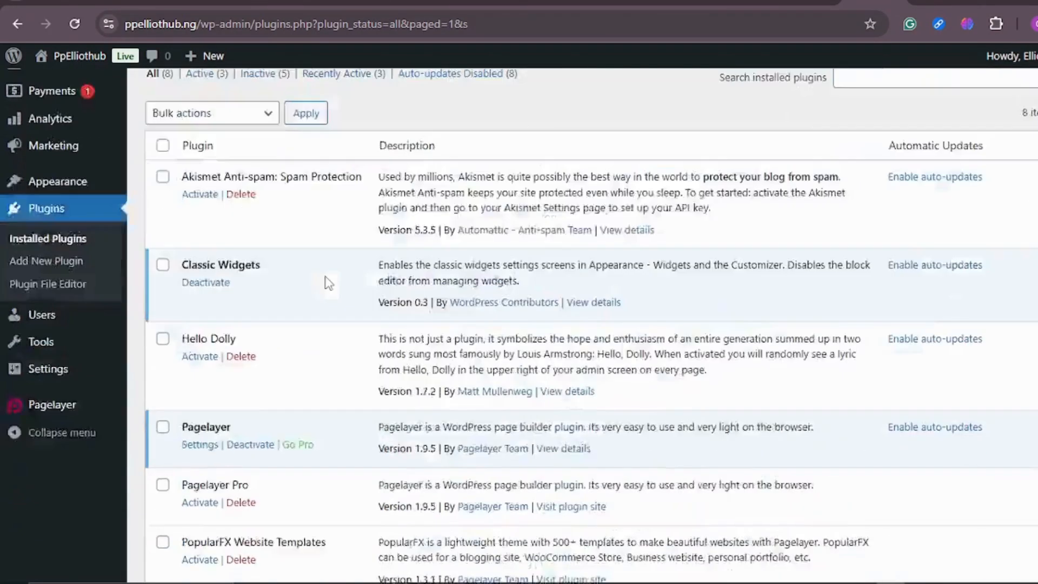
# Step: Bulk-delete the Akismet Anti-spam, Classic Widgets, Hello Dolly and WooCommerce plugins together with their data
pyautogui.scroll(8, 323, 248)
pyautogui.scroll(2, 302, 247)
pyautogui.scroll(-3, 226, 238)
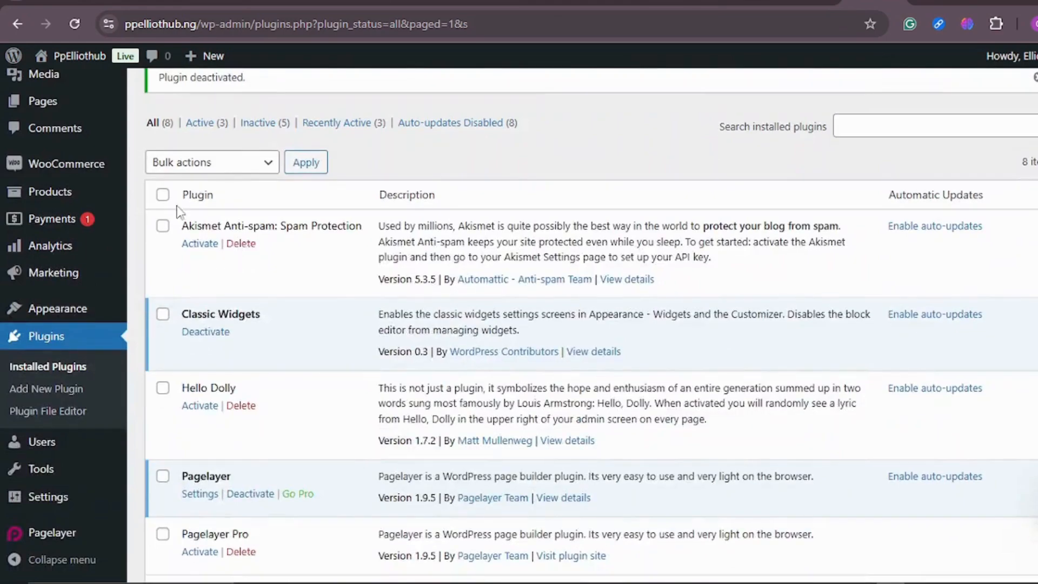
pyautogui.click(163, 226)
pyautogui.scroll(-3, 165, 232)
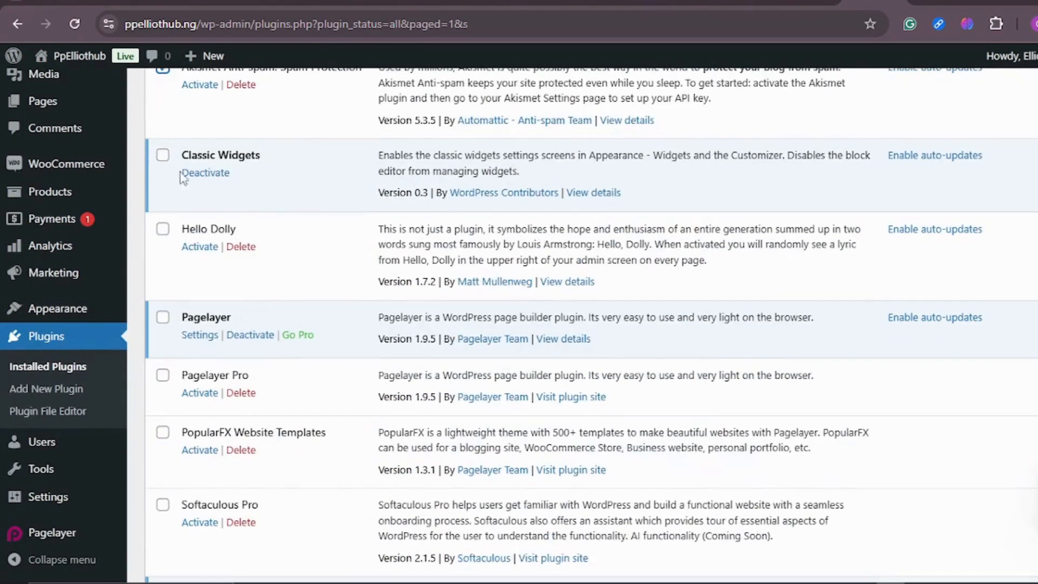
pyautogui.click(163, 155)
pyautogui.scroll(-2, 205, 251)
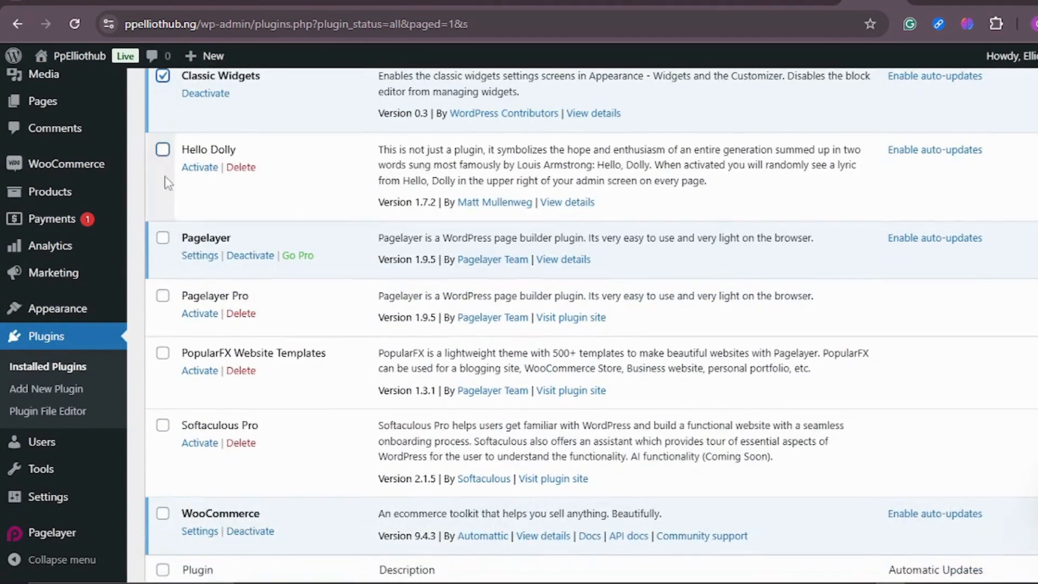
pyautogui.click(162, 146)
pyautogui.scroll(7, 219, 228)
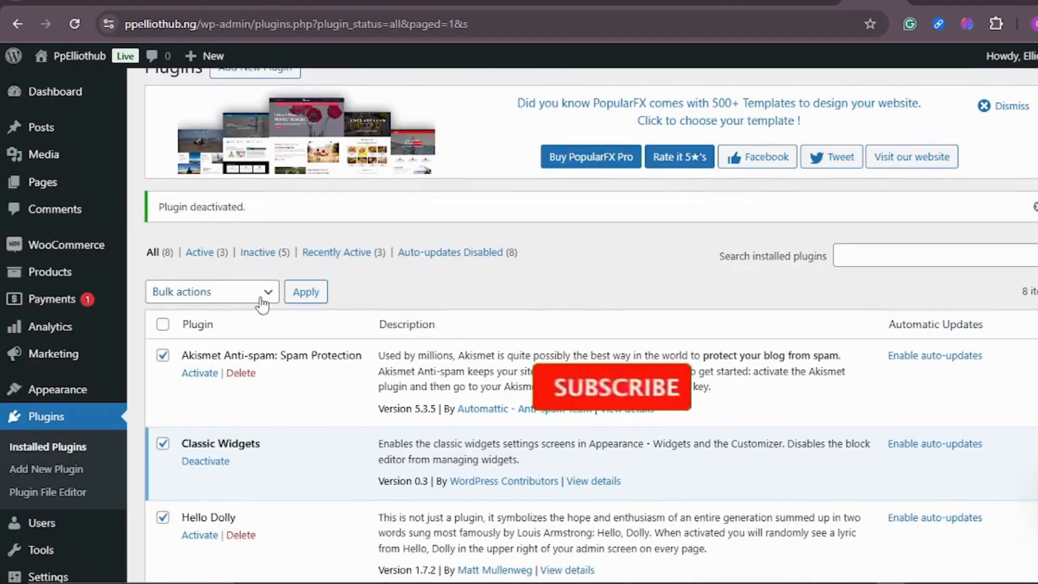
pyautogui.click(267, 294)
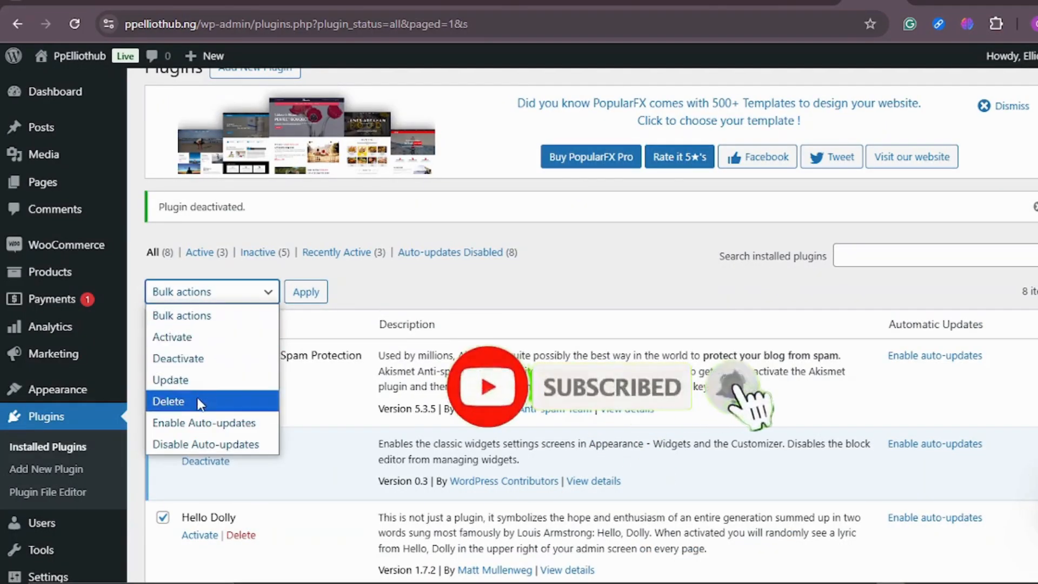
pyautogui.click(168, 401)
pyautogui.click(305, 292)
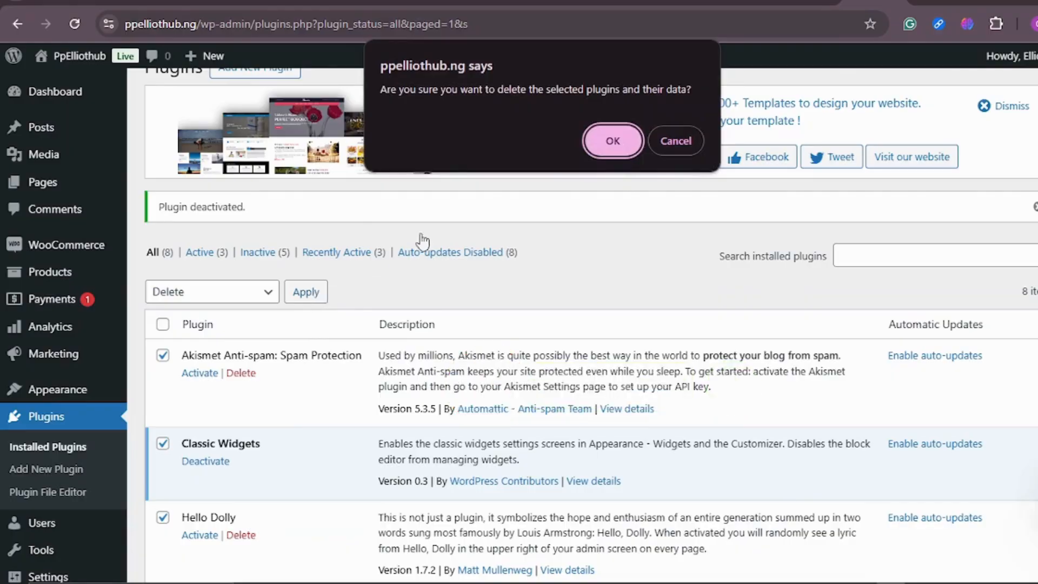
pyautogui.click(609, 143)
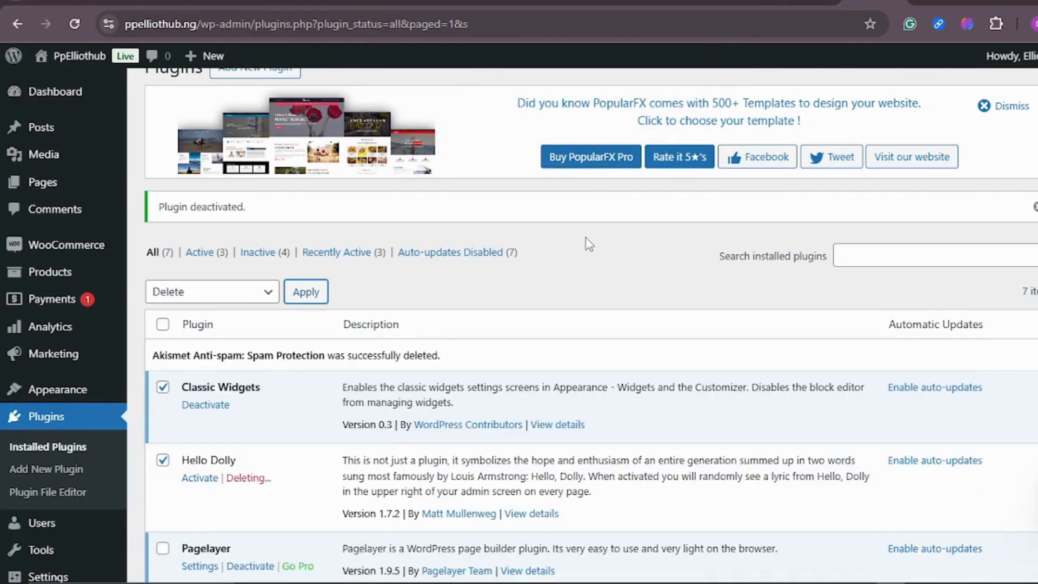
pyautogui.scroll(-5, 400, 373)
pyautogui.scroll(-2, 399, 373)
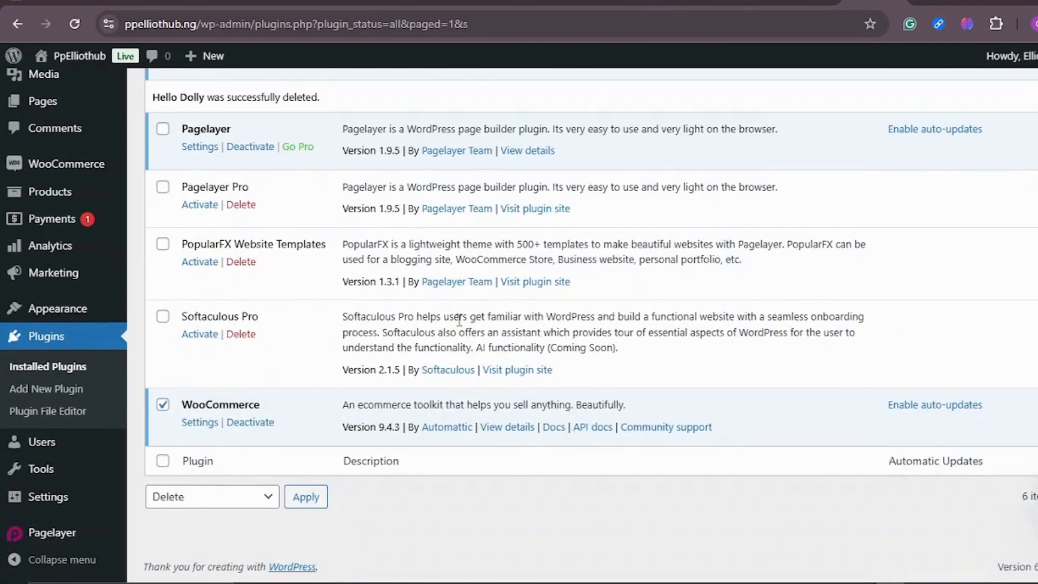
pyautogui.scroll(7, 372, 317)
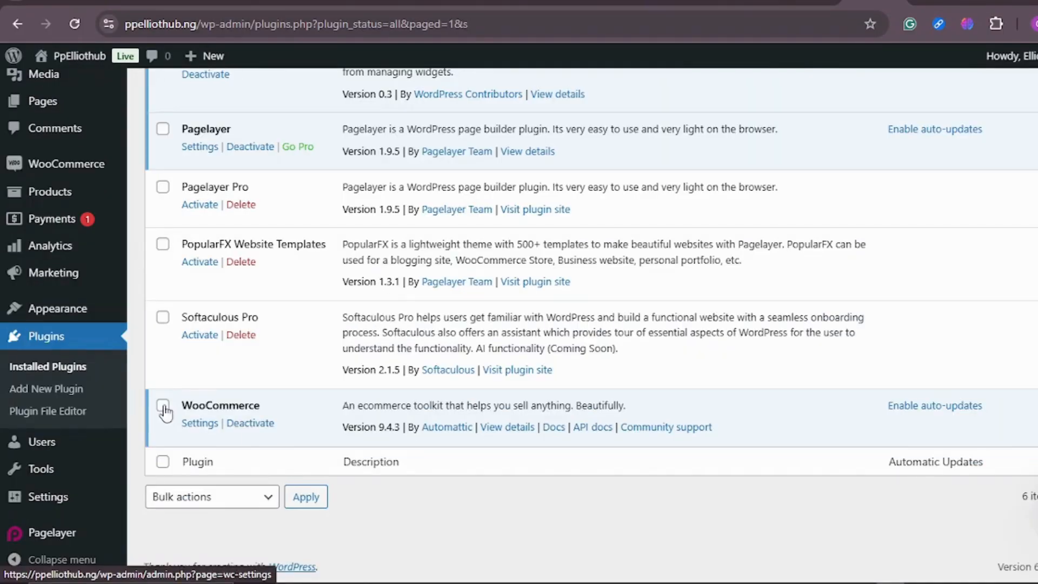
# Step: Deactivate the WooCommerce and Classic Widgets plugins together with one bulk action
pyautogui.click(163, 407)
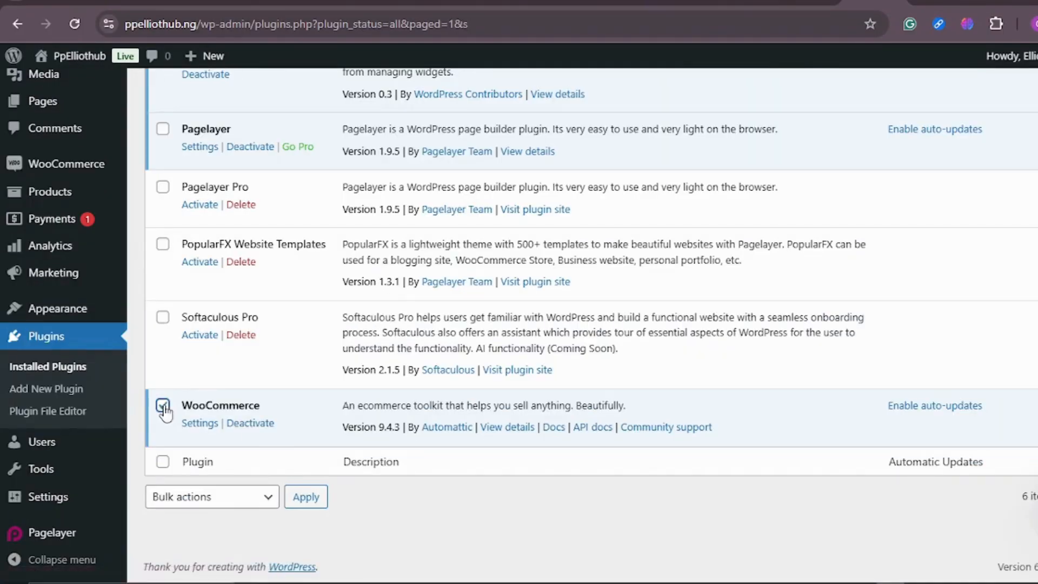
pyautogui.scroll(5, 378, 316)
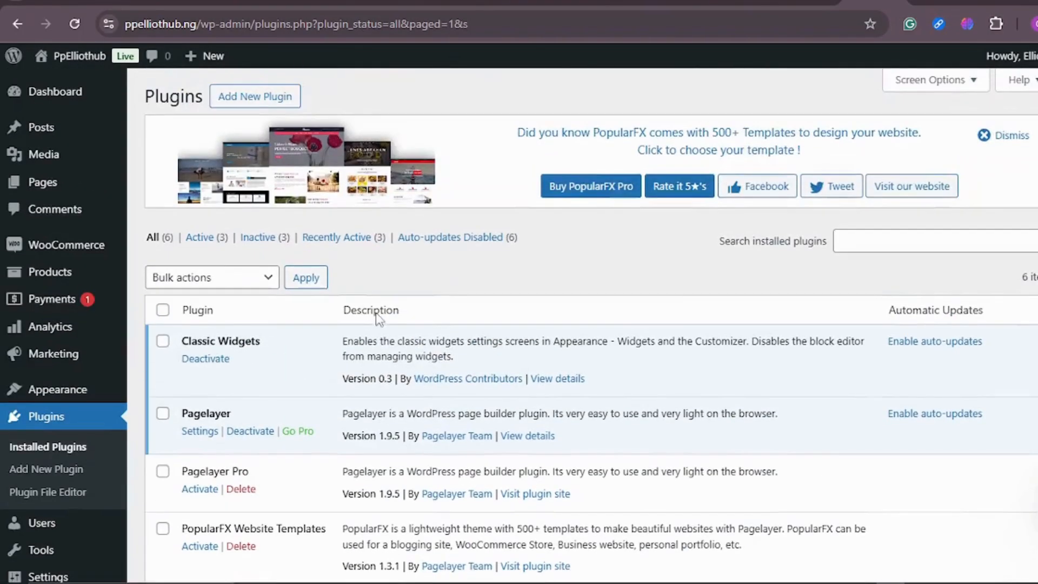
pyautogui.click(163, 340)
pyautogui.scroll(-1, 323, 380)
pyautogui.scroll(-2, 323, 380)
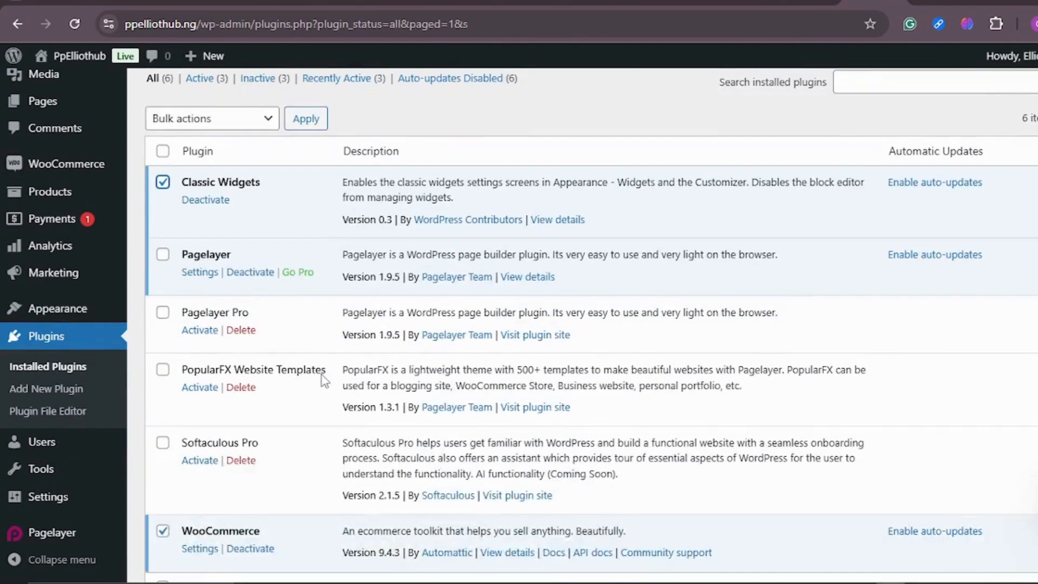
pyautogui.scroll(3, 172, 382)
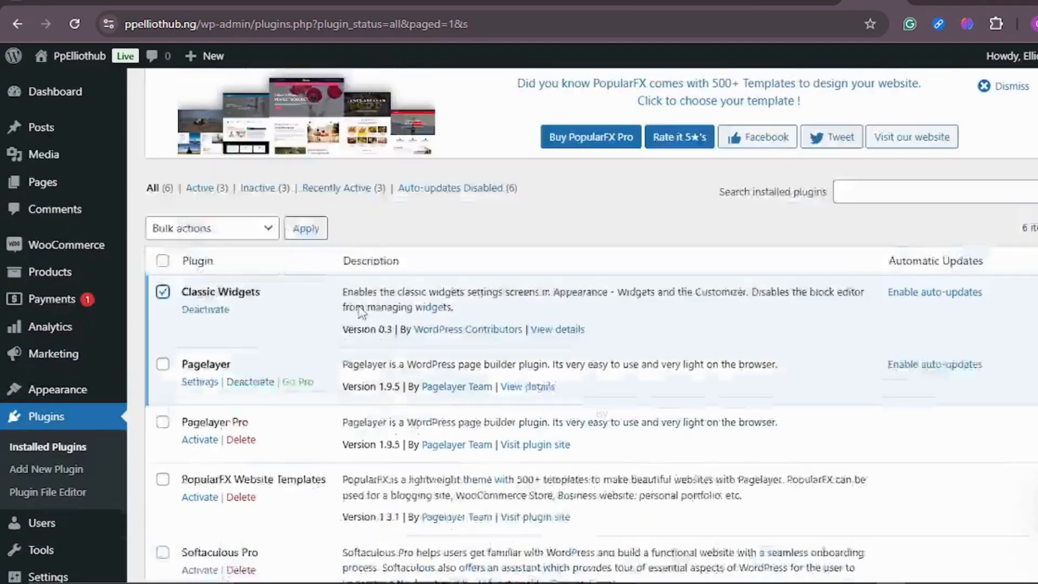
pyautogui.click(263, 278)
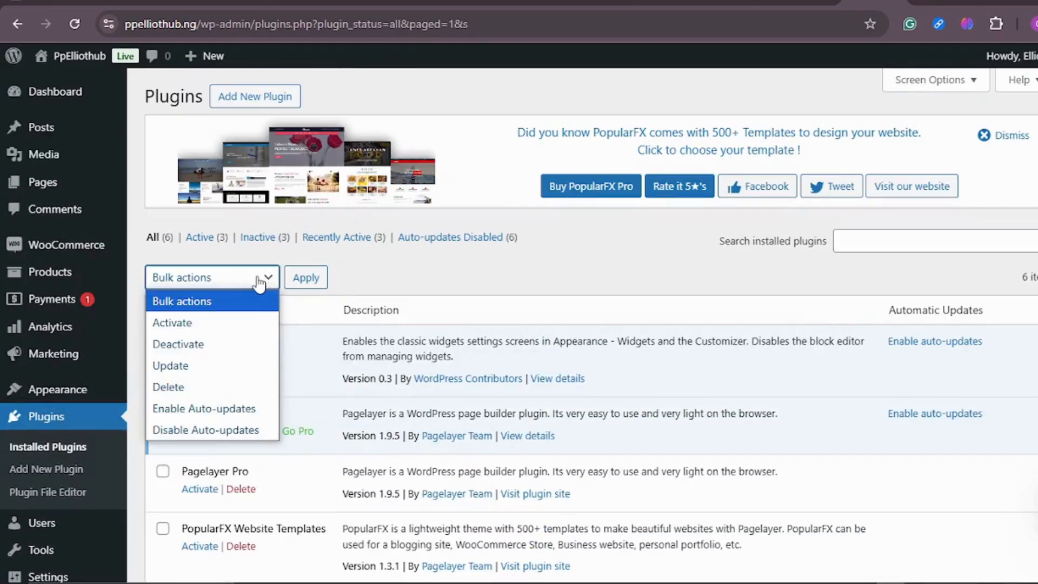
pyautogui.click(240, 340)
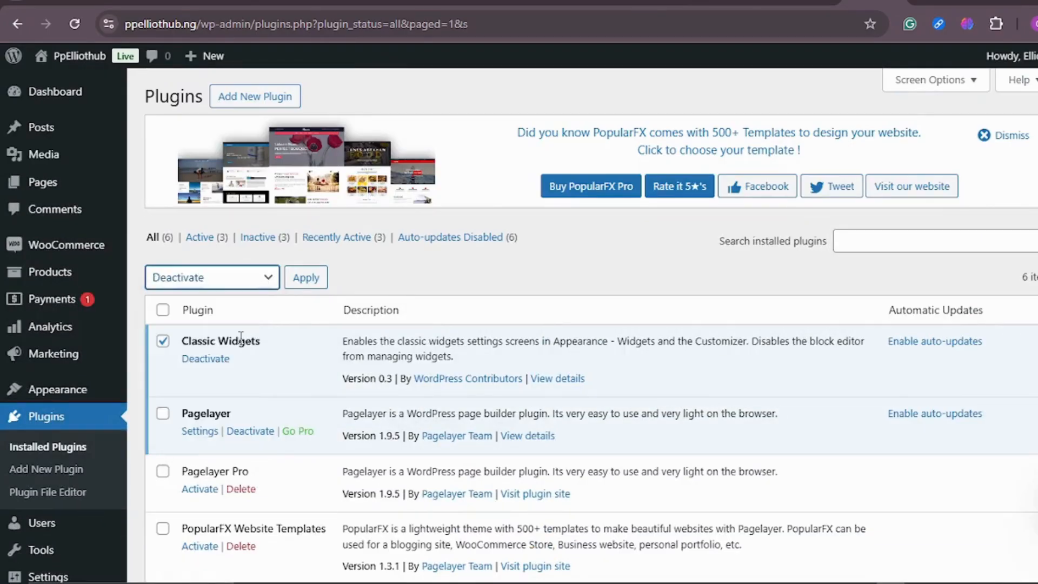
pyautogui.click(305, 278)
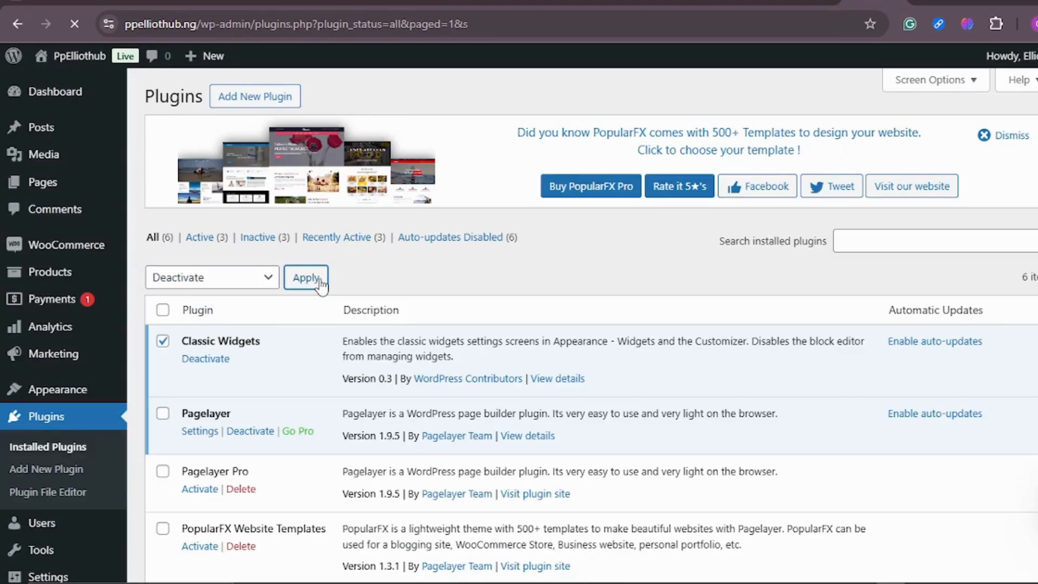
# Step: Bulk-delete the deactivated Classic Widgets and WooCommerce plugins together with their data
pyautogui.scroll(-2, 325, 281)
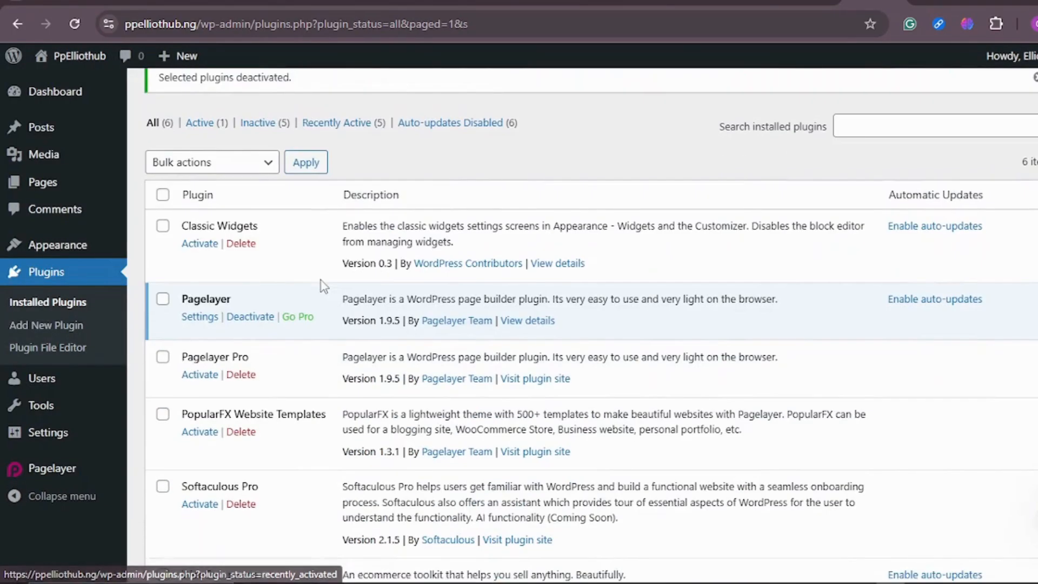
pyautogui.click(162, 225)
pyautogui.scroll(-3, 202, 373)
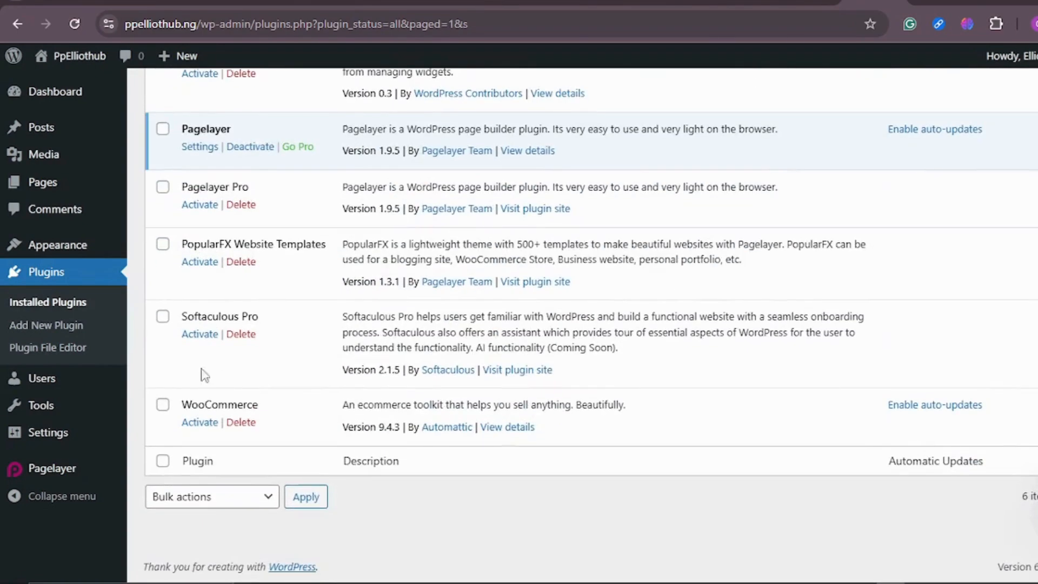
pyautogui.click(162, 404)
pyautogui.scroll(6, 243, 335)
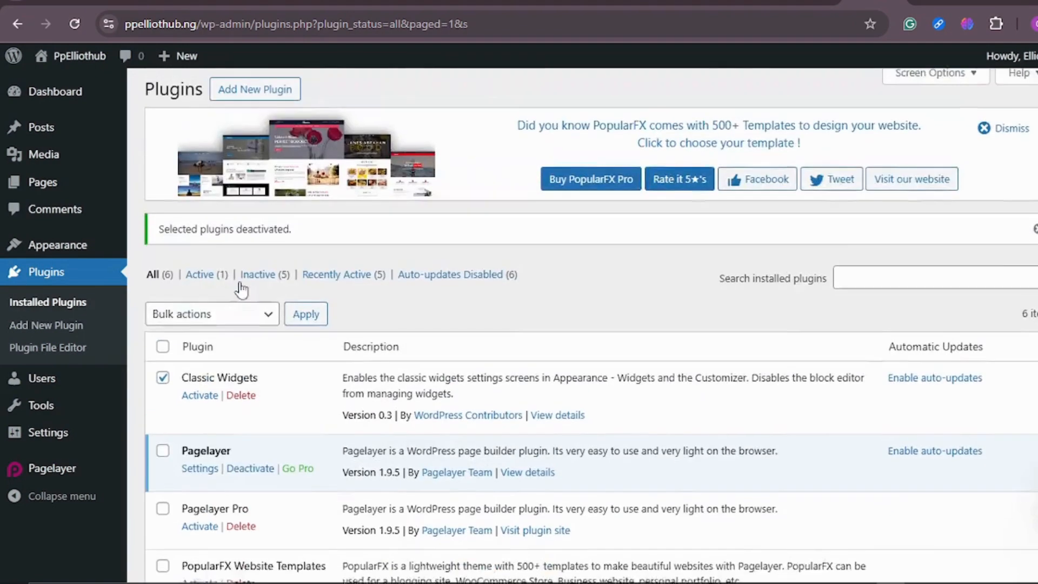
pyautogui.click(234, 327)
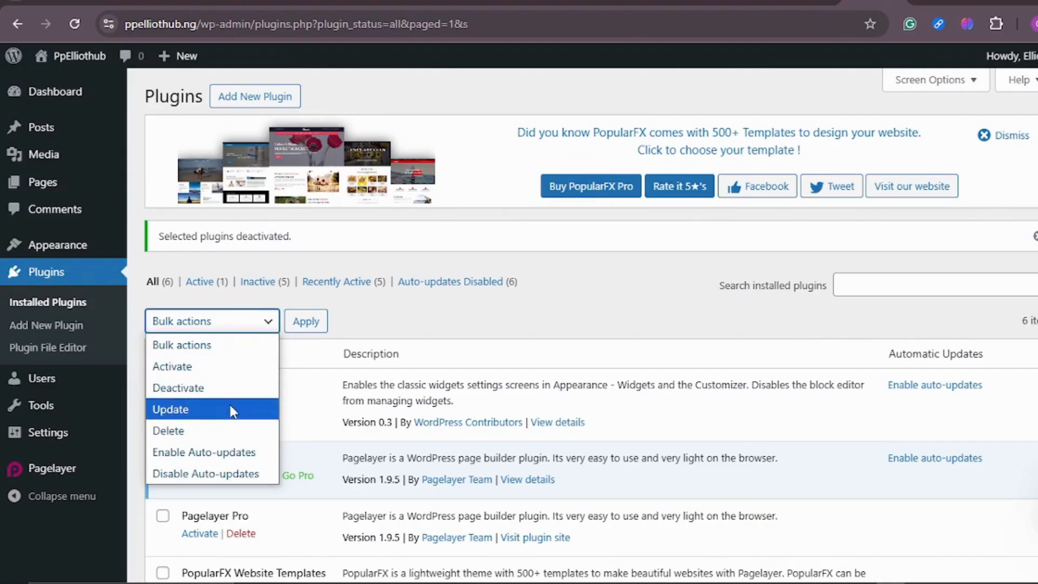
pyautogui.click(225, 427)
pyautogui.click(305, 321)
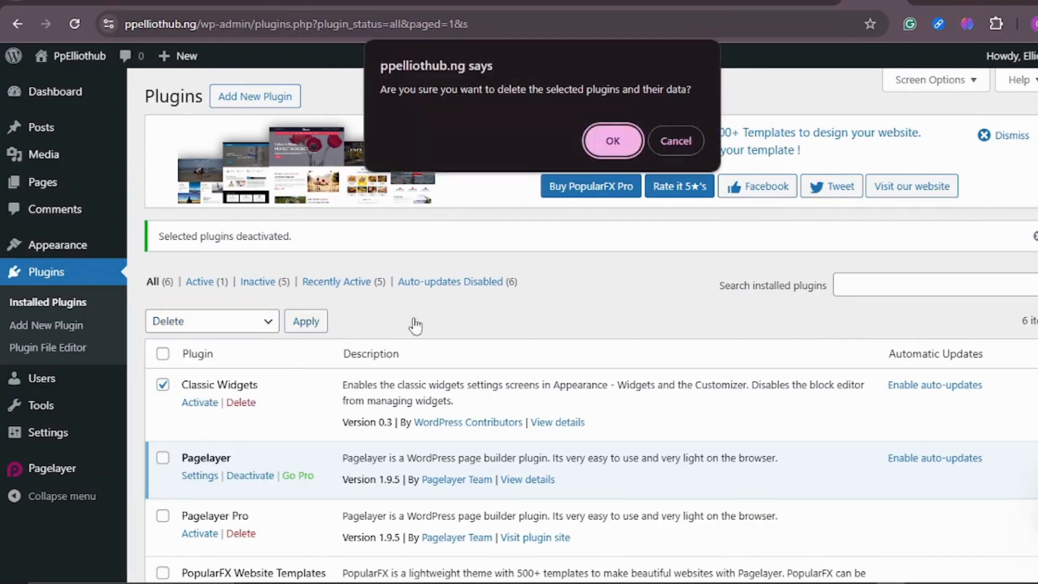
pyautogui.click(625, 147)
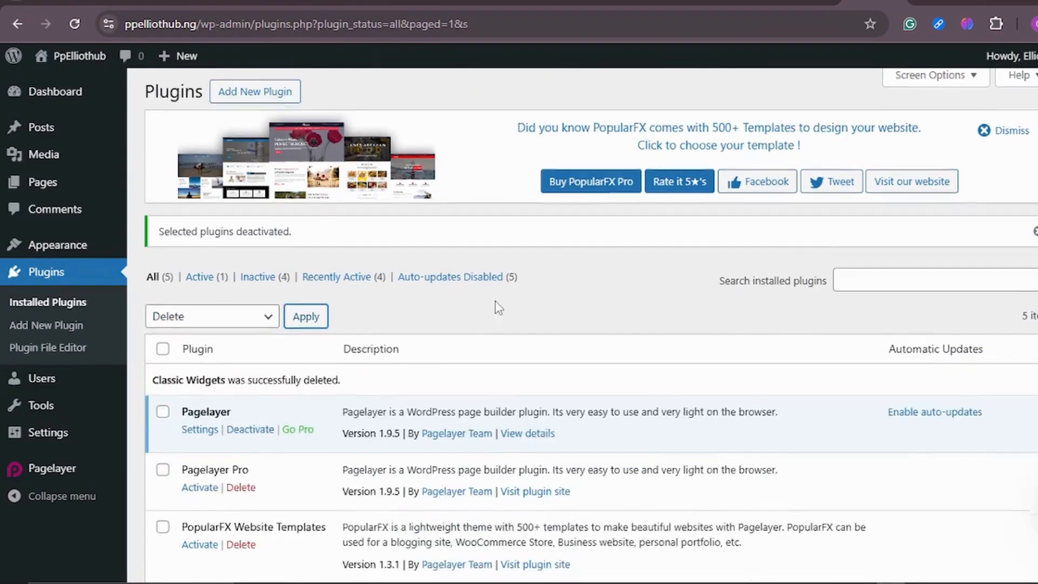
pyautogui.scroll(-4, 468, 308)
pyautogui.scroll(5, 470, 300)
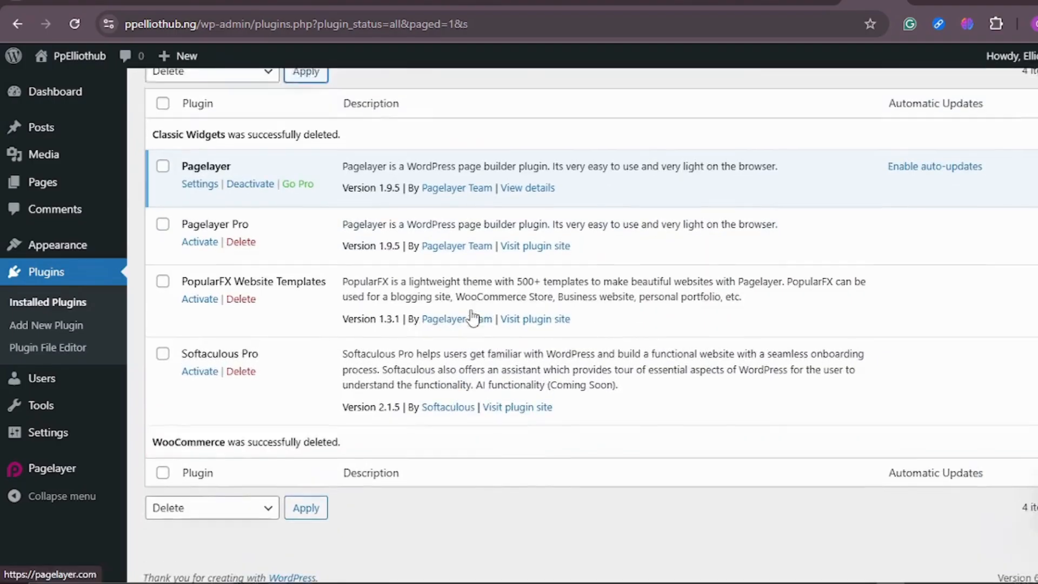
pyautogui.scroll(-3, 471, 303)
pyautogui.scroll(-1, 470, 308)
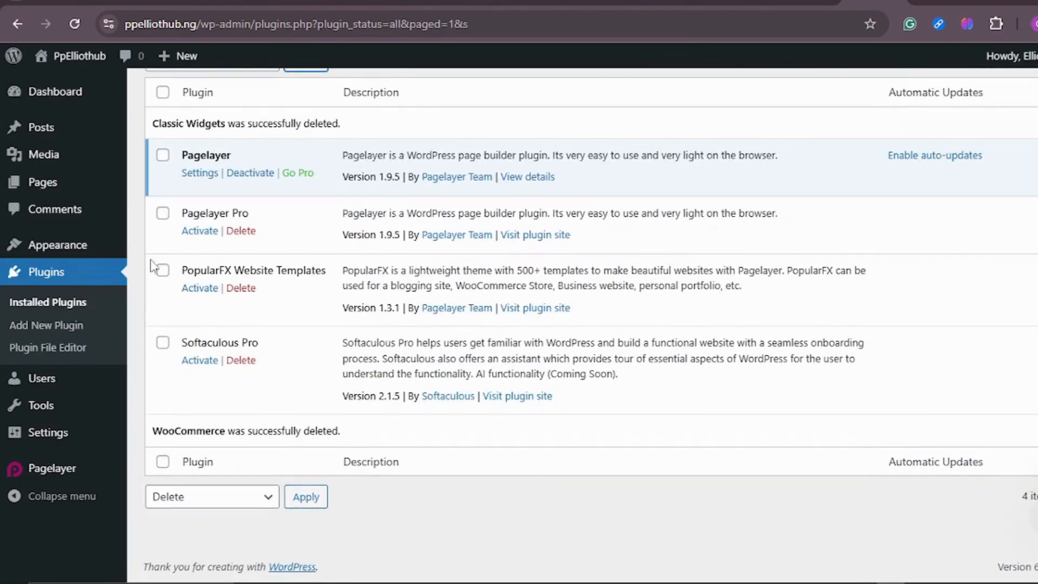
pyautogui.scroll(5, 430, 285)
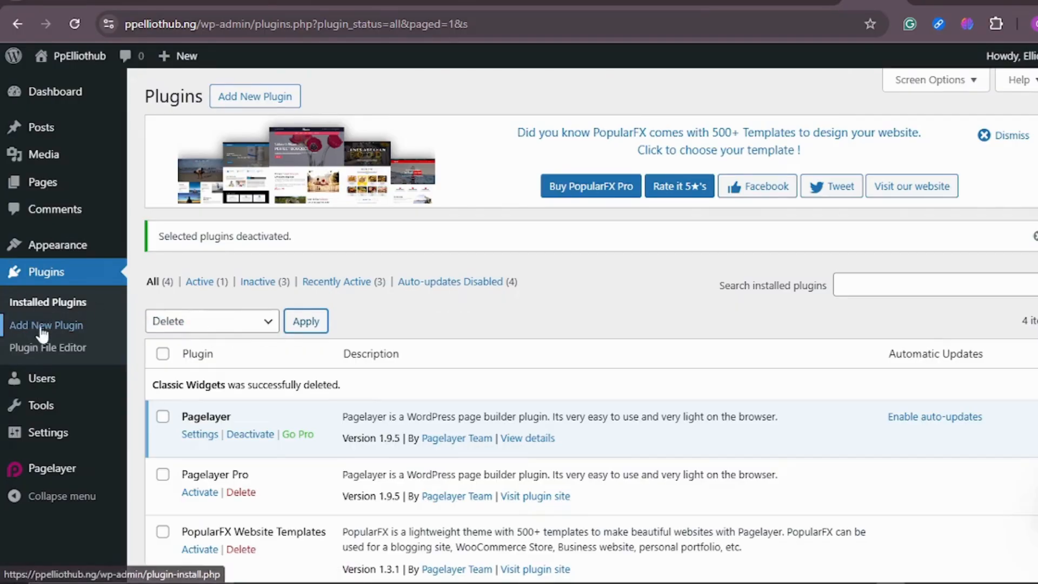
# Step: Search the plugin directory for "classic widgets" and install the Classic Widgets plugin
pyautogui.click(270, 99)
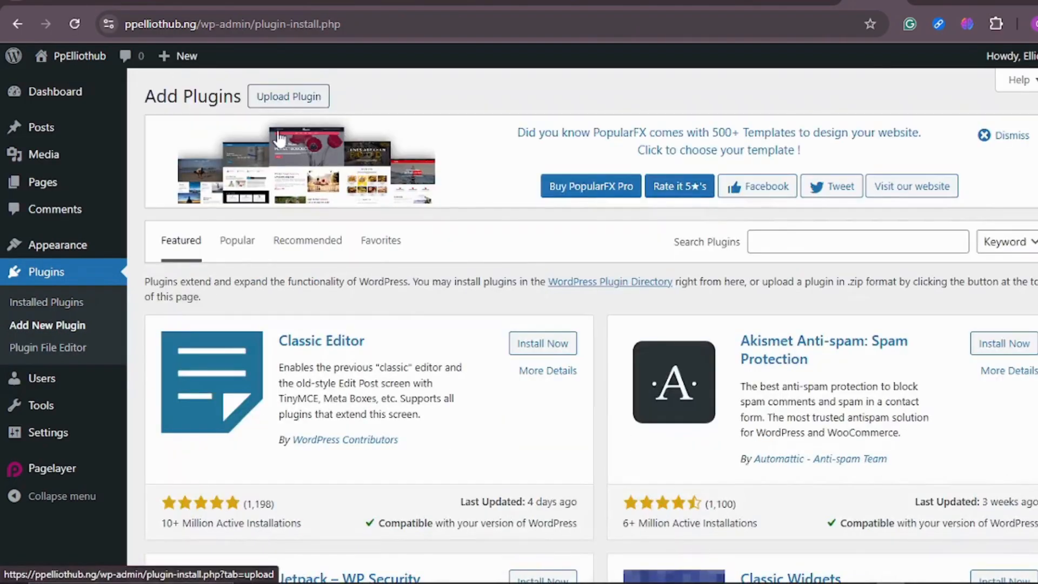
pyautogui.click(813, 245)
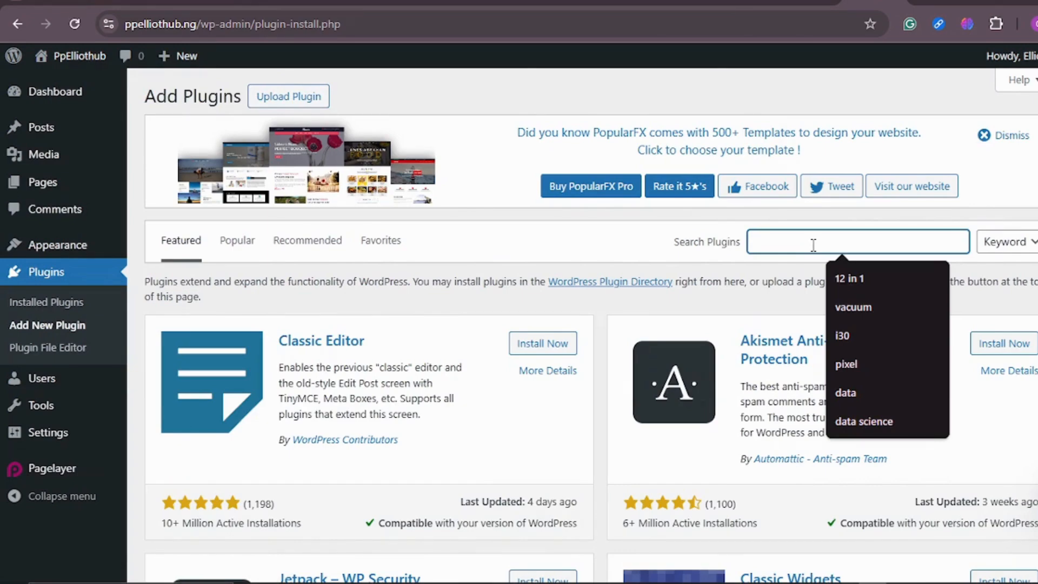
pyautogui.write('clas')
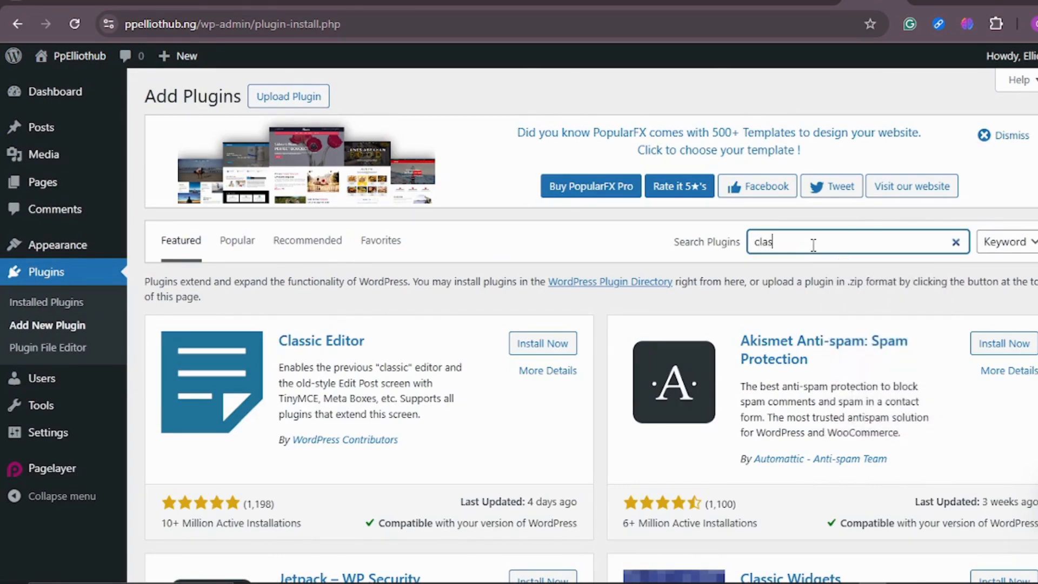
pyautogui.write('sic widgets')
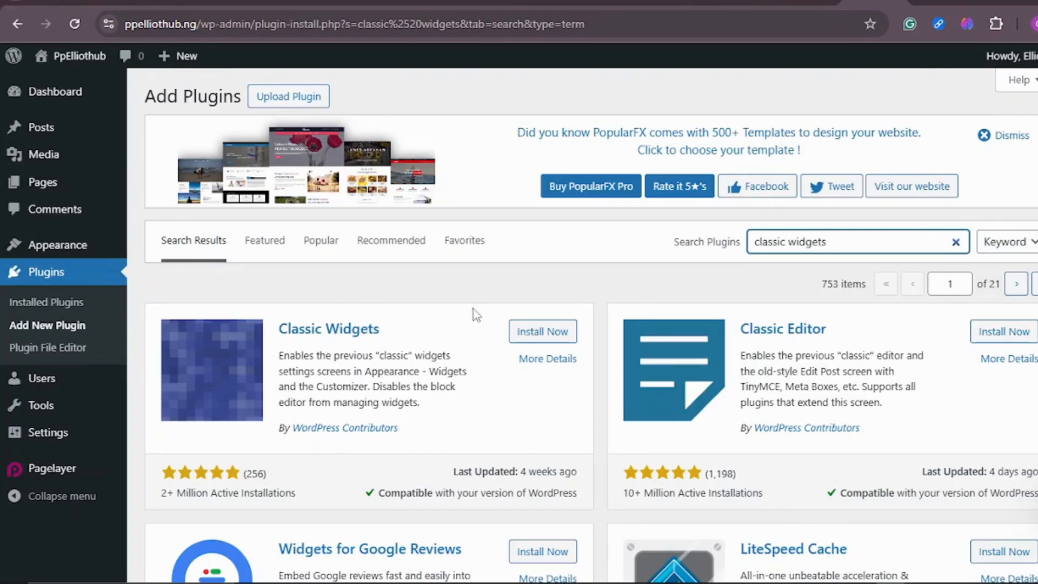
pyautogui.click(545, 332)
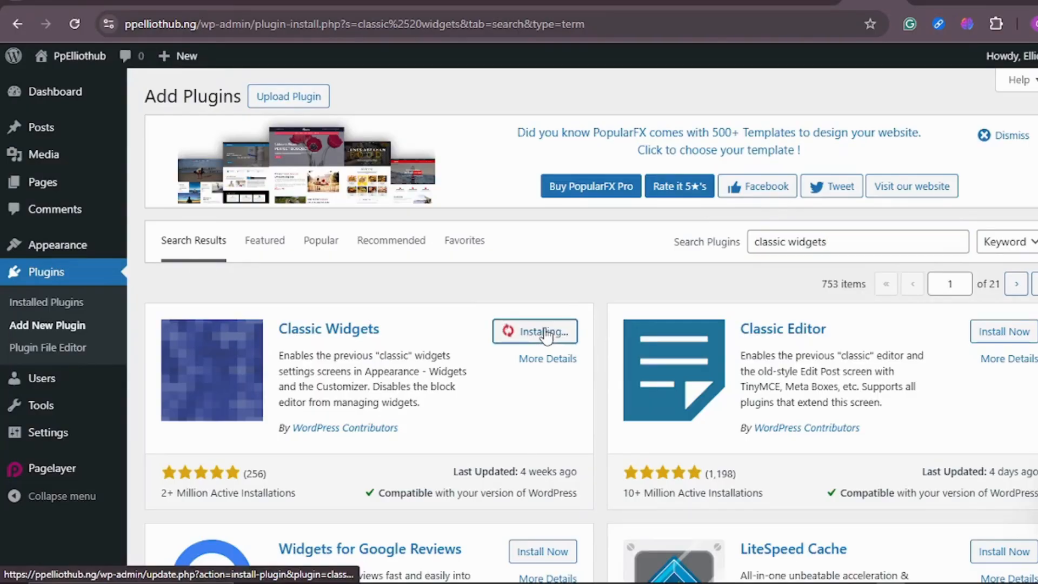
# Step: Search the plugin directory for "Elementor" and install the Elementor Website Builder plugin
pyautogui.click(853, 237)
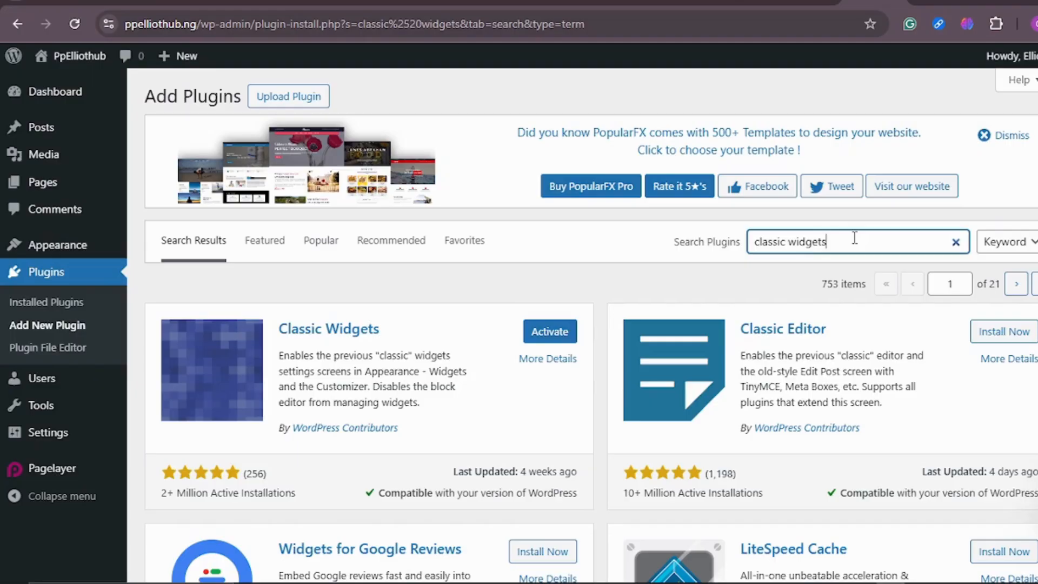
pyautogui.press('BackSpace')
pyautogui.press('BackSpace')
pyautogui.press('BackSpace')
pyautogui.press('BackSpace')
pyautogui.press('BackSpace')
pyautogui.press('BackSpace')
pyautogui.press('BackSpace')
pyautogui.press('BackSpace')
pyautogui.press('BackSpace')
pyautogui.press('BackSpace')
pyautogui.press('BackSpace')
pyautogui.press('BackSpace')
pyautogui.write('Elementor')
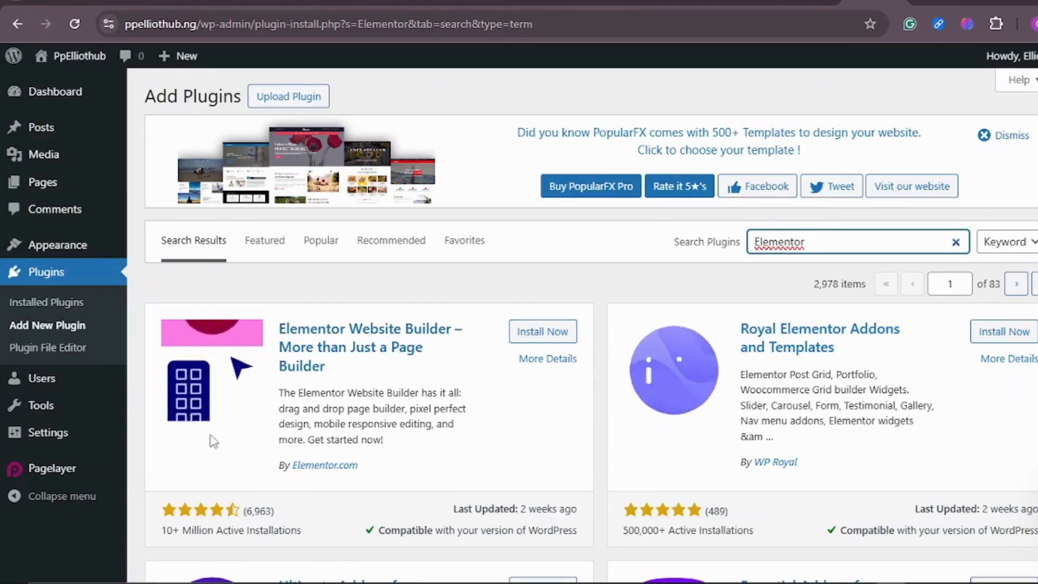
pyautogui.click(550, 338)
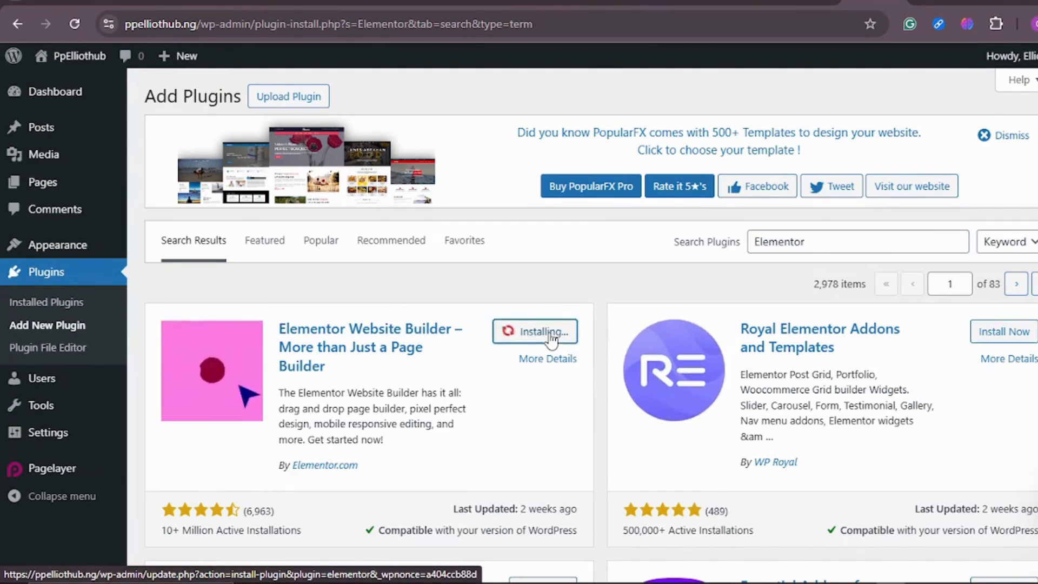
# Step: Search the plugin directory for "essential add" and install the Essential Addons for Elementor plugin
pyautogui.click(847, 242)
pyautogui.press('BackSpace')
pyautogui.press('BackSpace')
pyautogui.press('BackSpace')
pyautogui.press('BackSpace')
pyautogui.press('BackSpace')
pyautogui.press('BackSpace')
pyautogui.press('BackSpace')
pyautogui.press('BackSpace')
pyautogui.press('BackSpace')
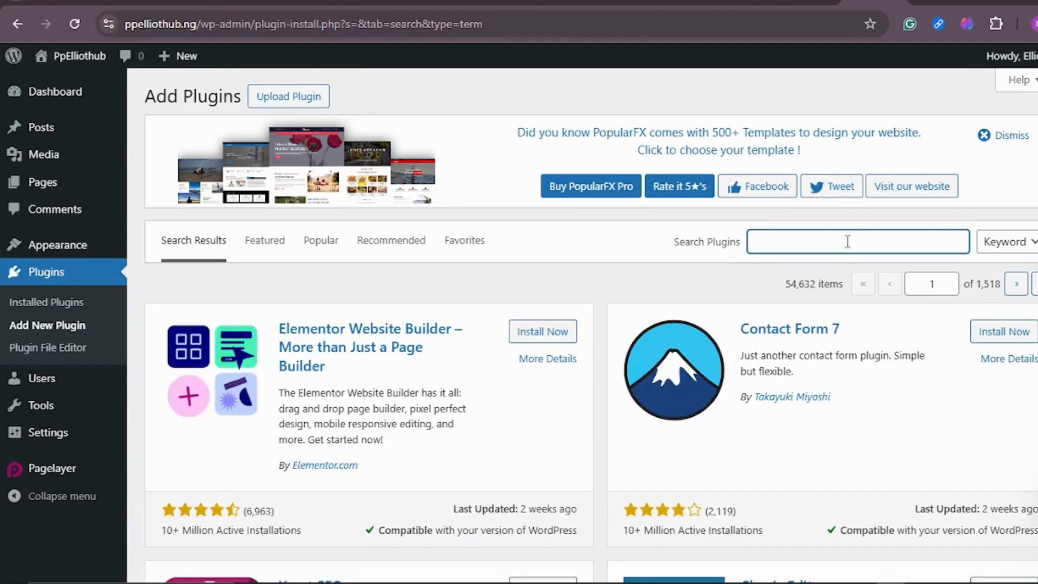
pyautogui.write('es')
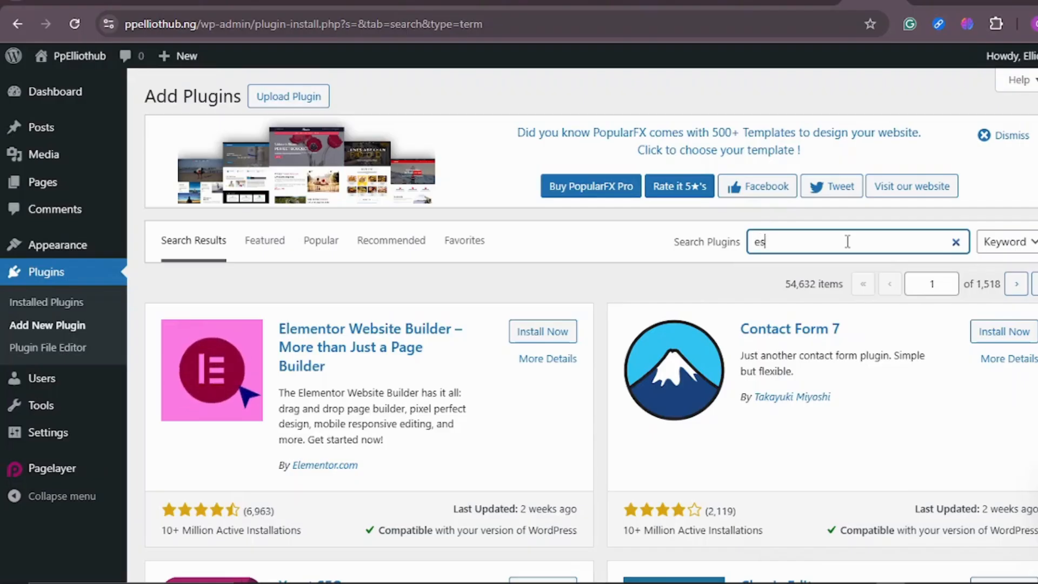
pyautogui.write('sential a')
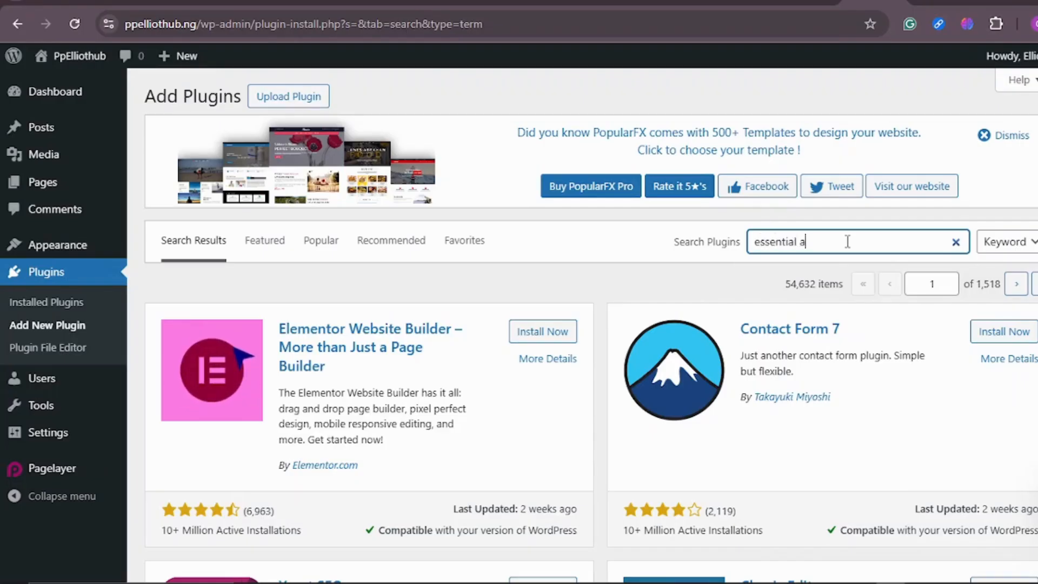
pyautogui.write('ddons for')
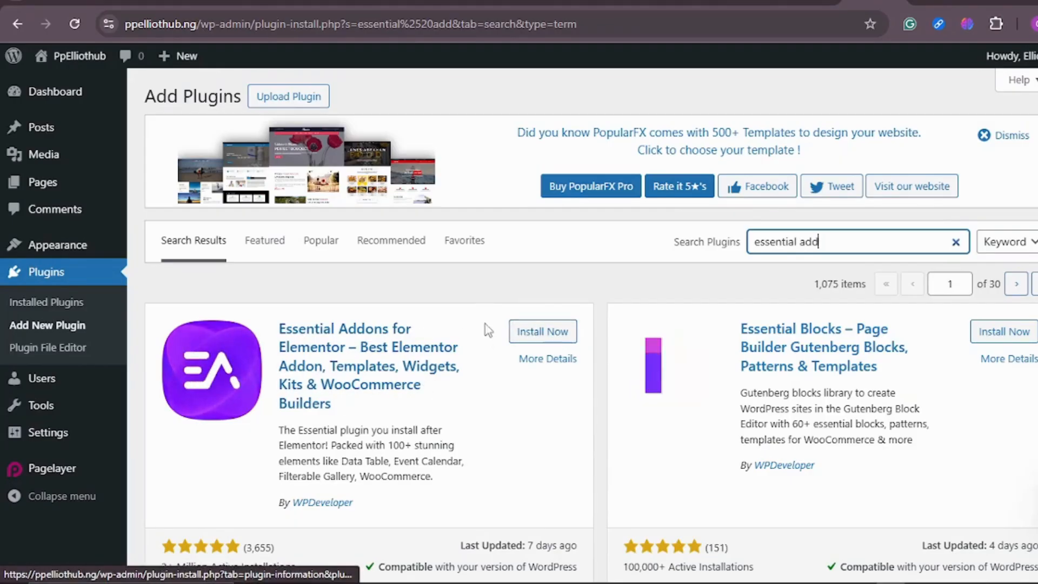
pyautogui.click(562, 331)
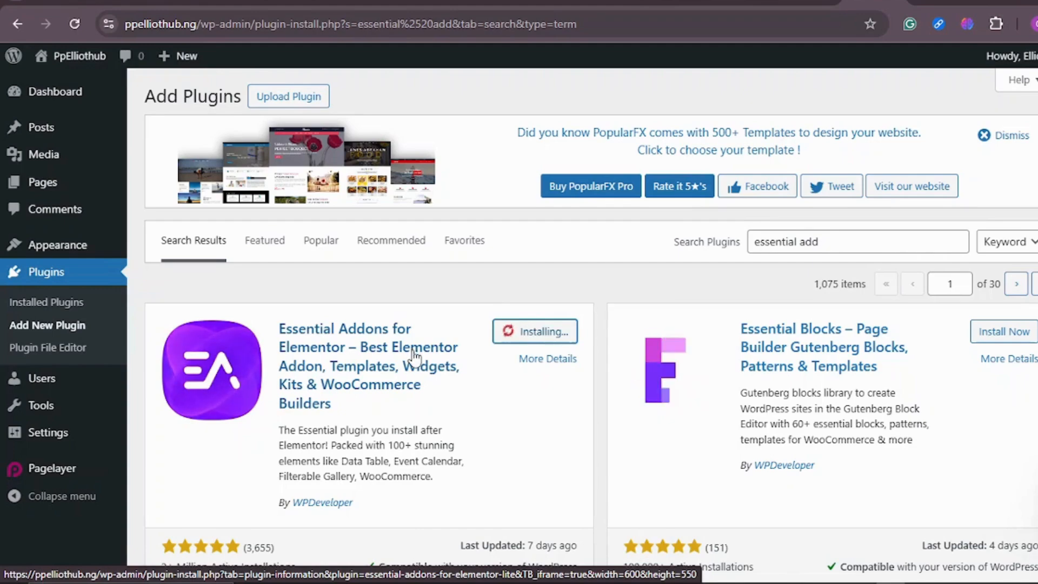
# Step: Search the plugin directory for "woocommerce" and install the WooCommerce plugin
pyautogui.click(856, 242)
pyautogui.press('BackSpace')
pyautogui.press('BackSpace')
pyautogui.press('BackSpace')
pyautogui.press('BackSpace')
pyautogui.press('BackSpace')
pyautogui.press('BackSpace')
pyautogui.press('BackSpace')
pyautogui.press('BackSpace')
pyautogui.press('BackSpace')
pyautogui.press('BackSpace')
pyautogui.press('BackSpace')
pyautogui.press('BackSpace')
pyautogui.press('BackSpace')
pyautogui.write('woo')
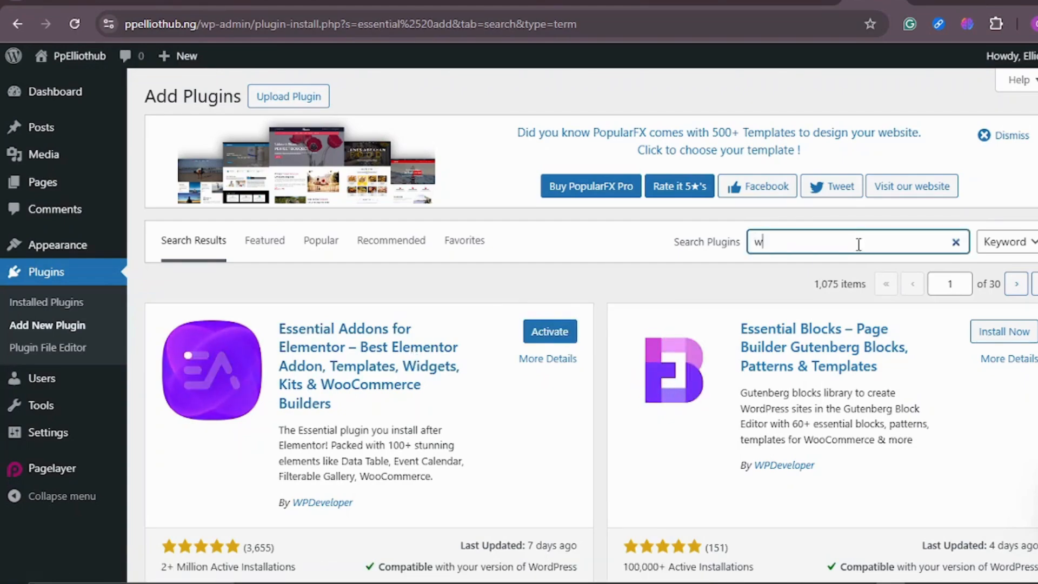
pyautogui.write('doommerce')
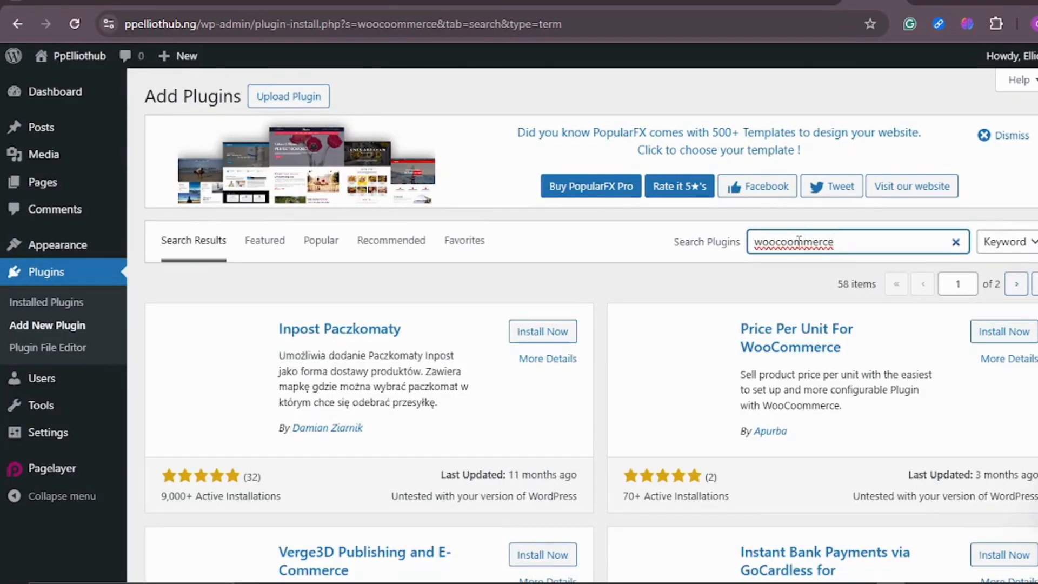
pyautogui.click(793, 242)
pyautogui.press('BackSpace')
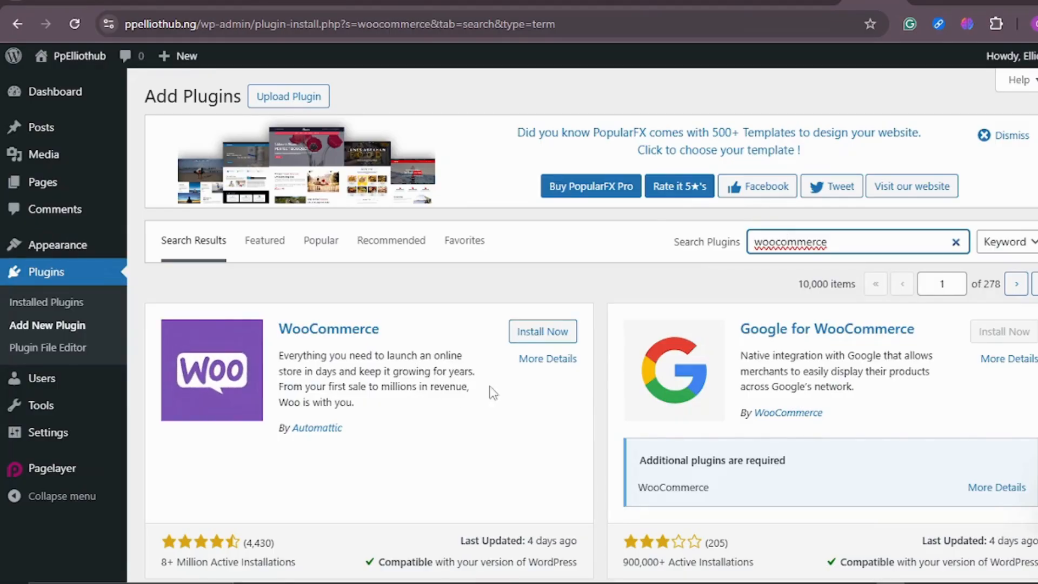
pyautogui.click(545, 333)
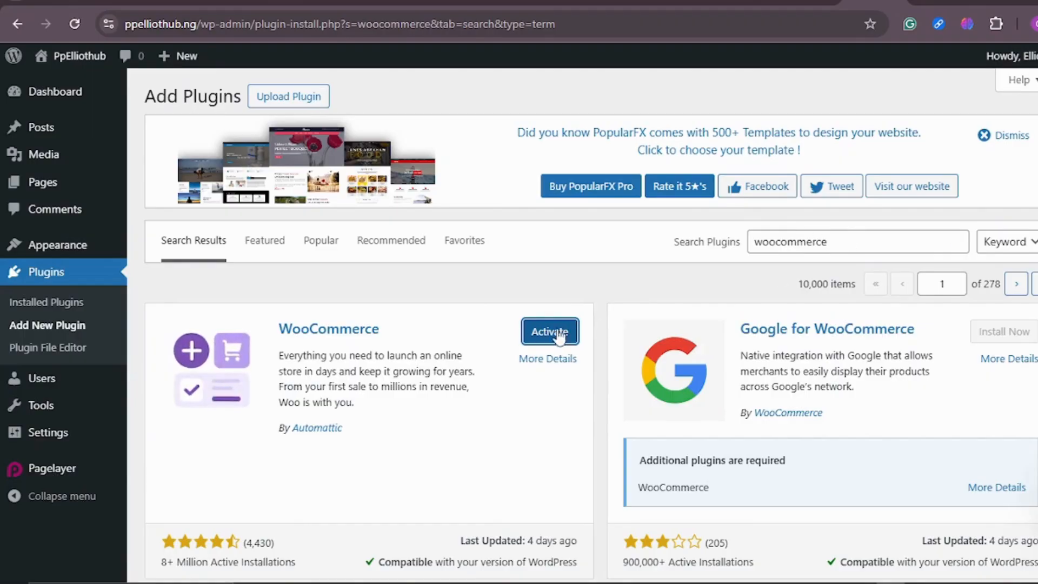
# Step: Search the plugin directory for "variation swatches" and install the first Variation Swatches for WooCommerce plugin, not the CartFlows one
pyautogui.click(862, 238)
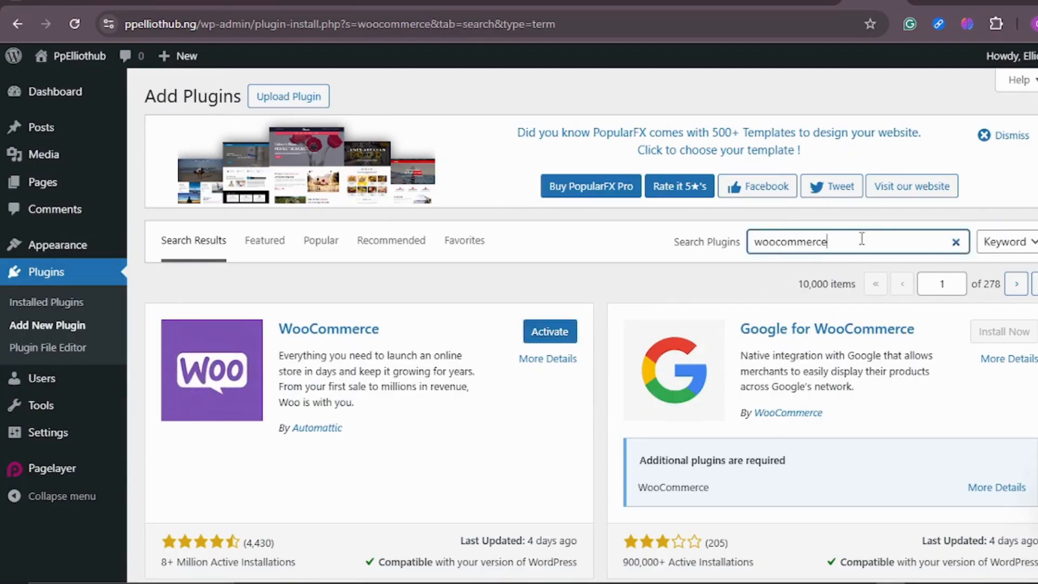
pyautogui.press('BackSpace')
pyautogui.press('BackSpace')
pyautogui.press('BackSpace')
pyautogui.press('BackSpace')
pyautogui.press('BackSpace')
pyautogui.press('BackSpace')
pyautogui.press('BackSpace')
pyautogui.press('BackSpace')
pyautogui.press('BackSpace')
pyautogui.press('BackSpace')
pyautogui.press('BackSpace')
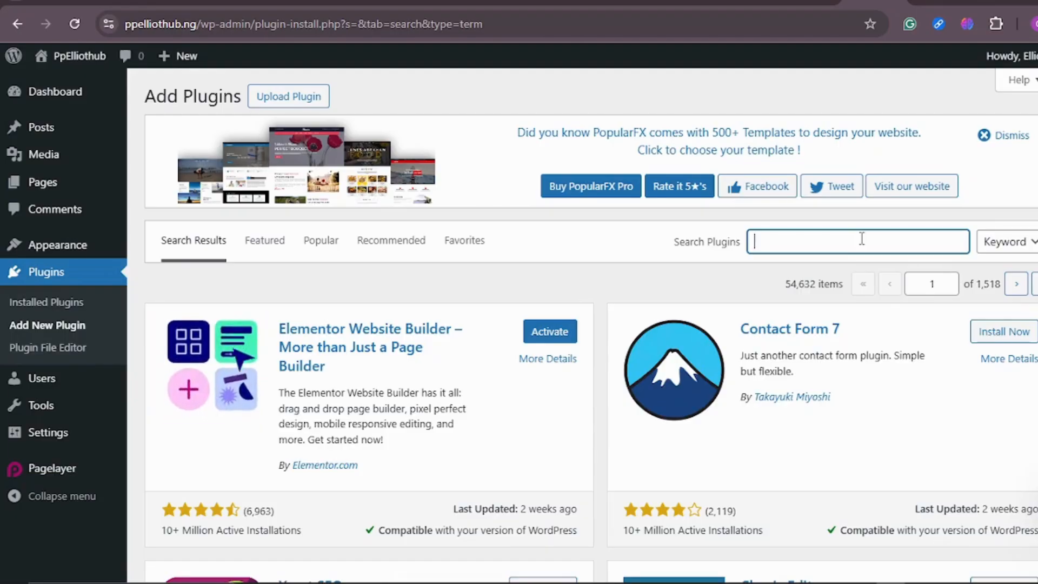
pyautogui.write('variati')
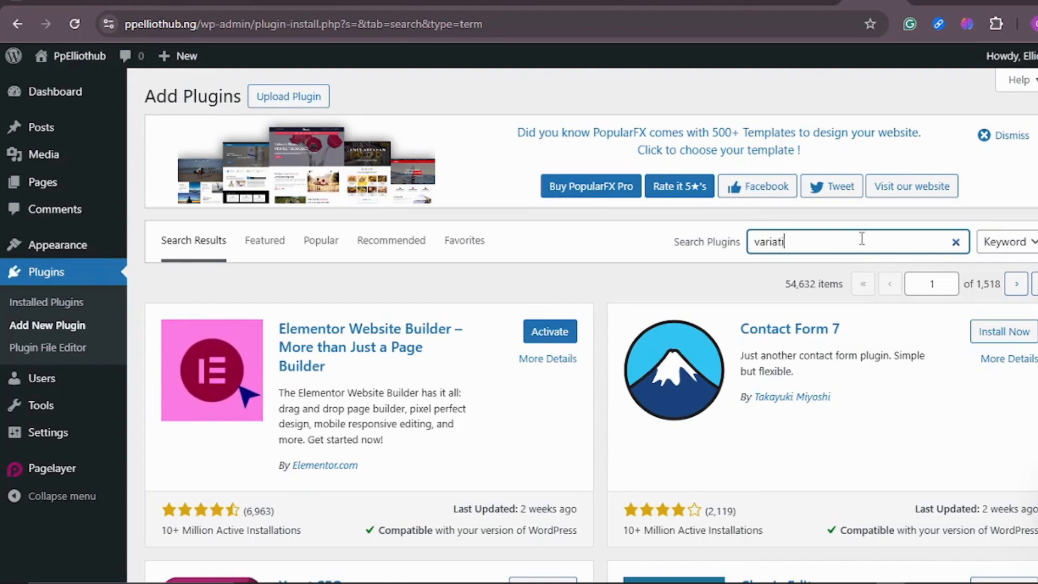
pyautogui.write('on swatches')
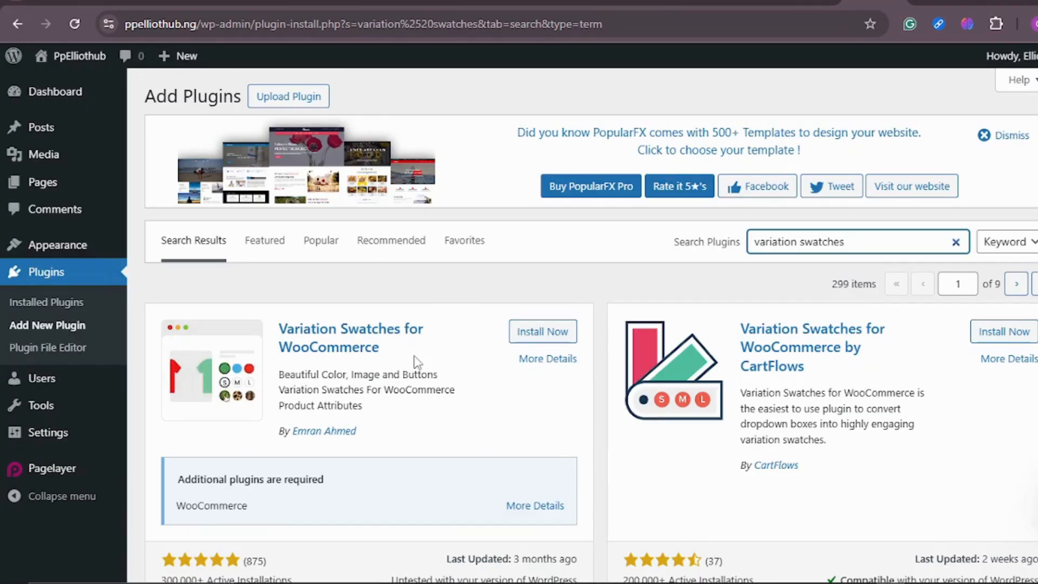
pyautogui.click(561, 334)
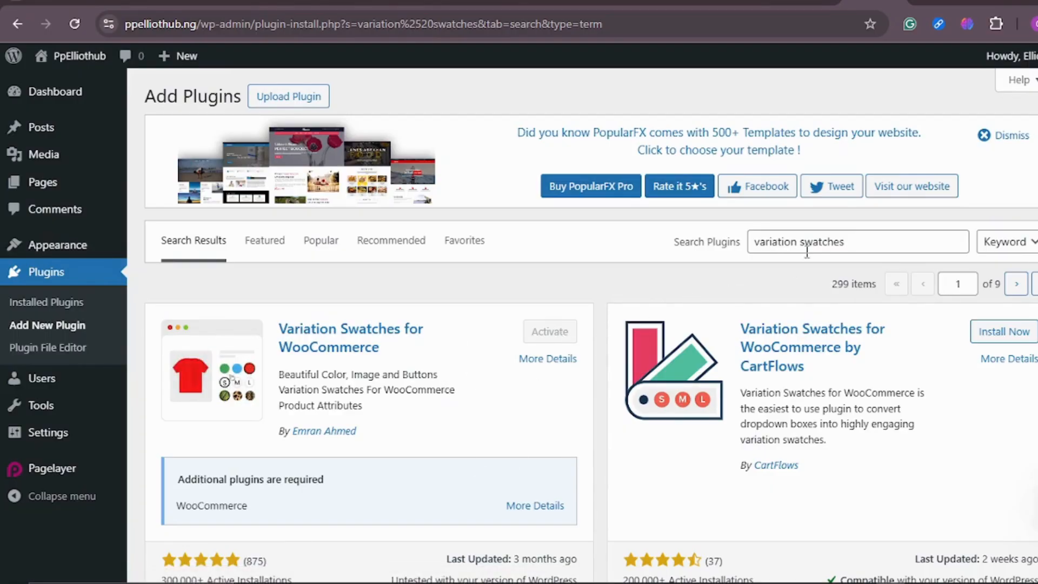
# Step: Search the plugin directory for "flutterwave" and install the WooCommerce Flutterwave Payment Gateway plugin
pyautogui.click(861, 239)
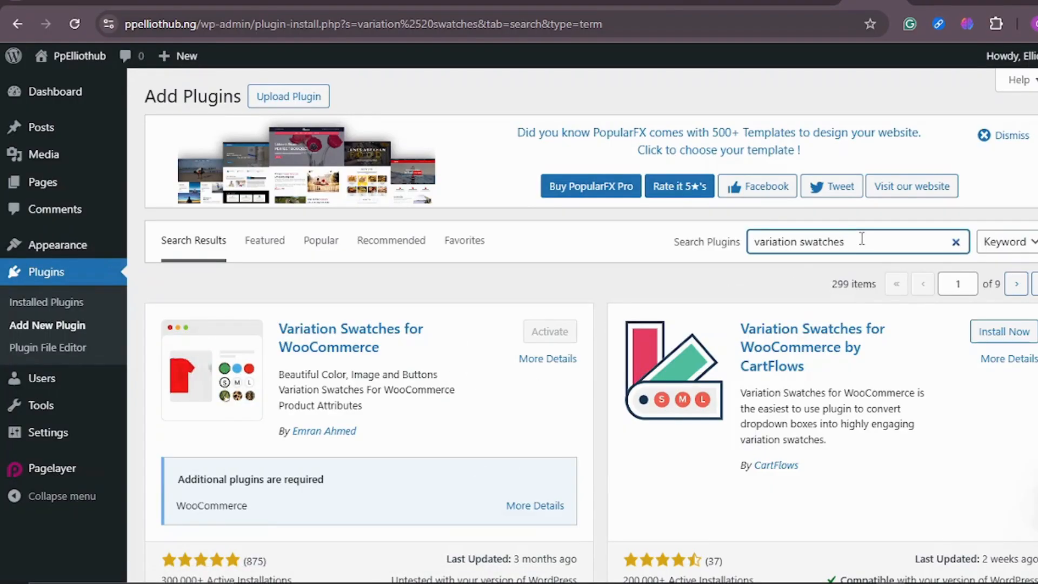
pyautogui.press('BackSpace')
pyautogui.press('BackSpace')
pyautogui.press('BackSpace')
pyautogui.press('BackSpace')
pyautogui.press('BackSpace')
pyautogui.press('BackSpace')
pyautogui.press('BackSpace')
pyautogui.press('BackSpace')
pyautogui.press('BackSpace')
pyautogui.press('BackSpace')
pyautogui.press('BackSpace')
pyautogui.press('BackSpace')
pyautogui.press('BackSpace')
pyautogui.press('BackSpace')
pyautogui.press('BackSpace')
pyautogui.press('BackSpace')
pyautogui.press('BackSpace')
pyautogui.press('BackSpace')
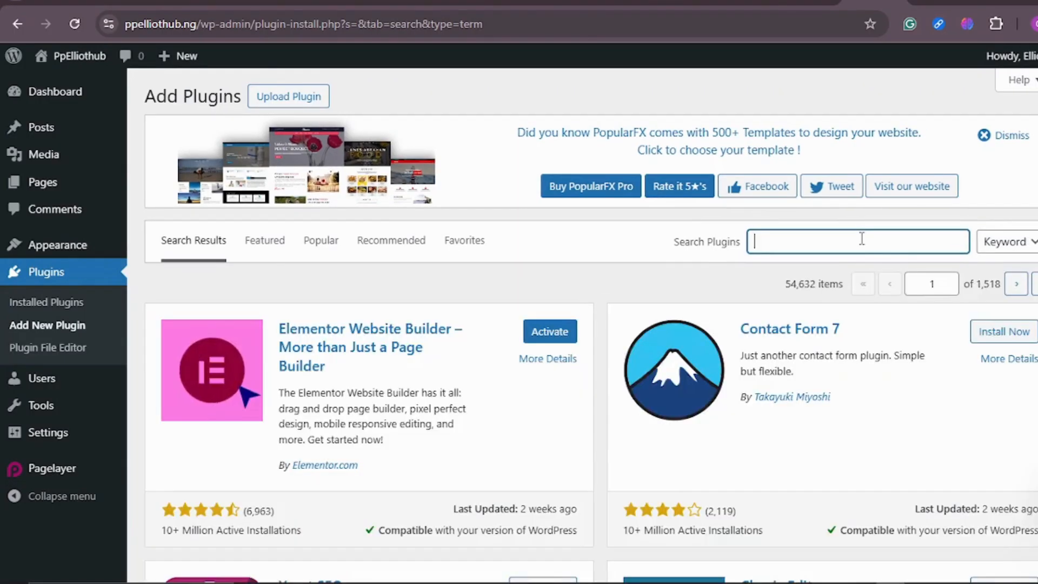
pyautogui.write('flutterwave')
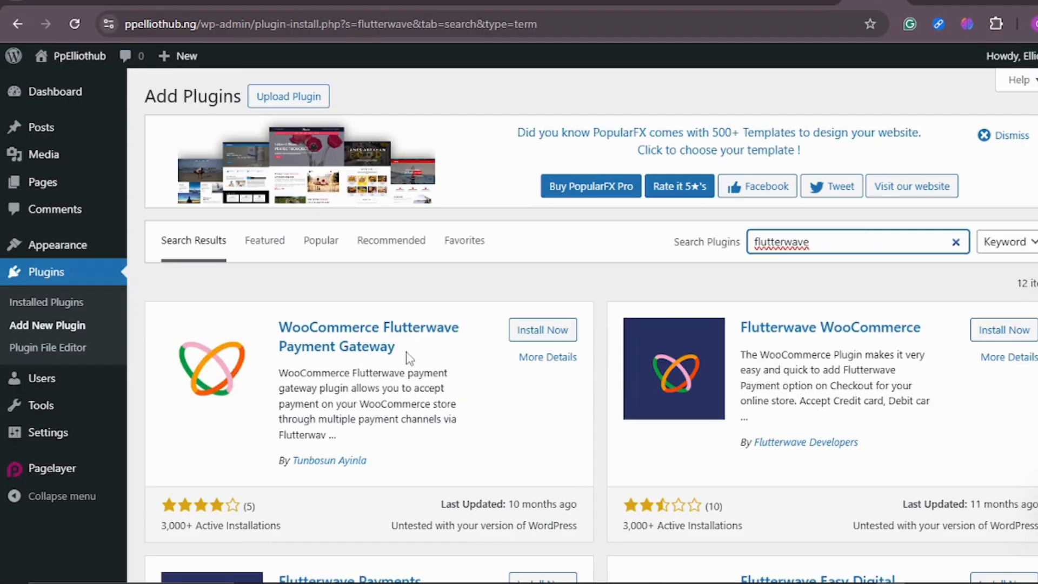
pyautogui.click(564, 332)
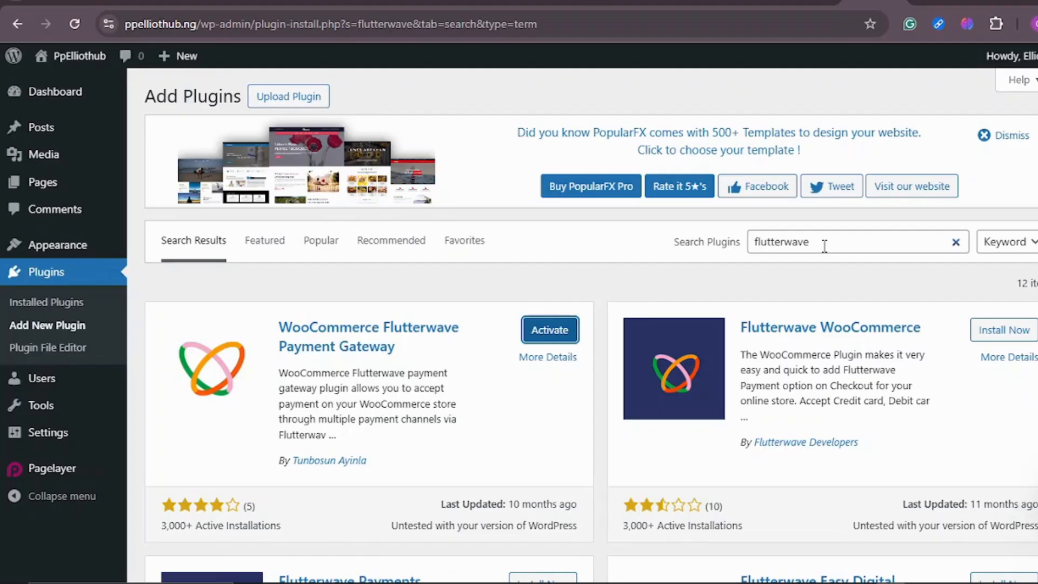
# Step: Replace the plugin directory search term with "image optimizer" and look through the matching plugins
pyautogui.click(823, 246)
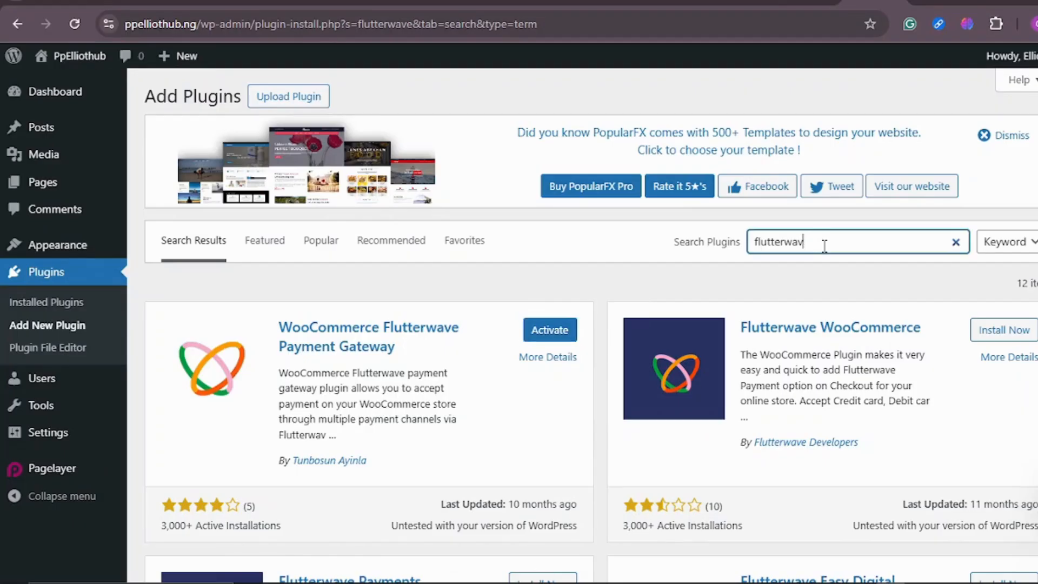
pyautogui.press('BackSpace')
pyautogui.press('BackSpace')
pyautogui.press('BackSpace')
pyautogui.press('BackSpace')
pyautogui.press('BackSpace')
pyautogui.press('BackSpace')
pyautogui.press('BackSpace')
pyautogui.press('BackSpace')
pyautogui.press('BackSpace')
pyautogui.press('BackSpace')
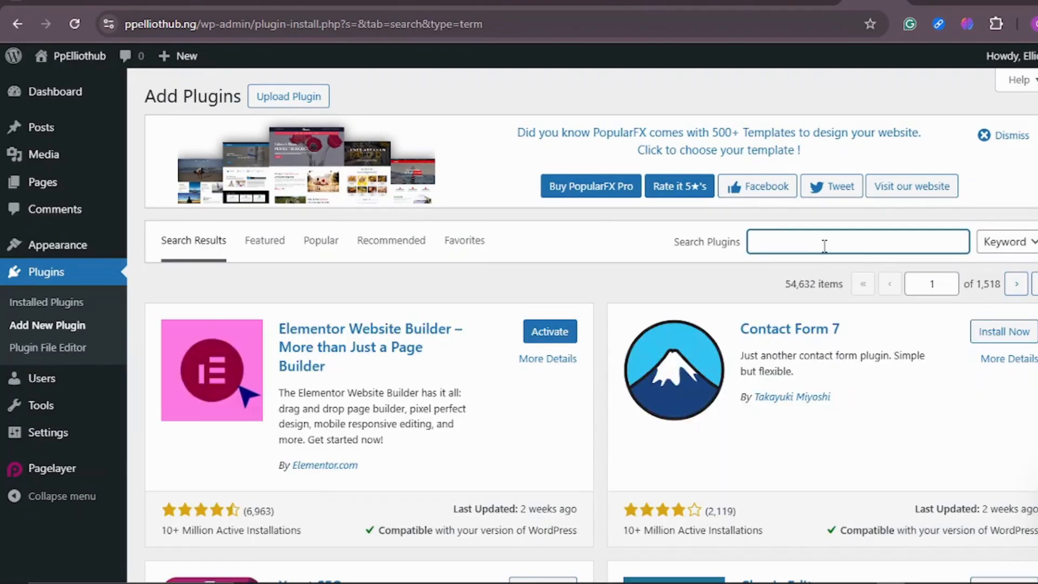
pyautogui.write('i')
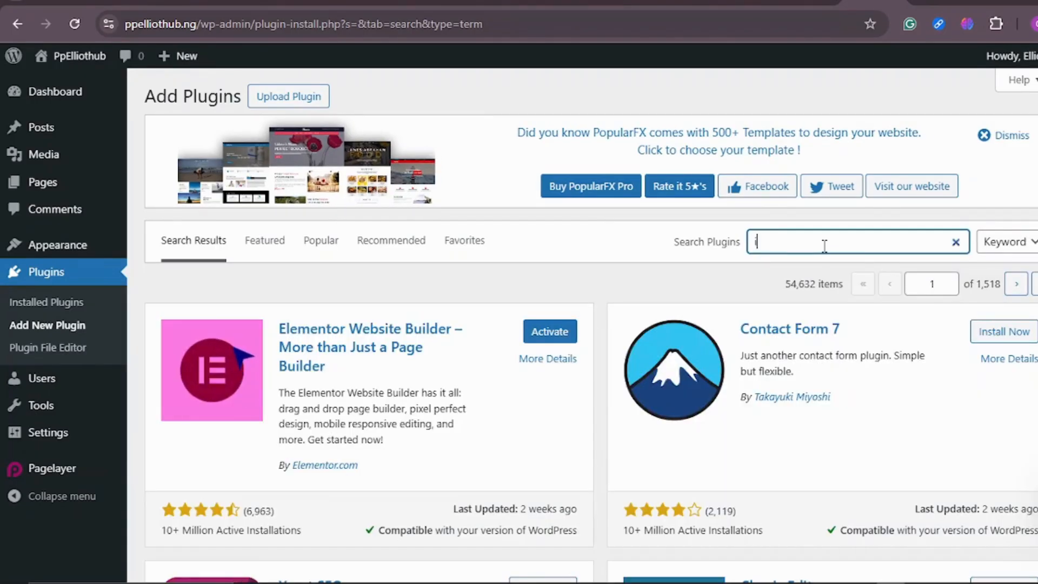
pyautogui.write('mage opti')
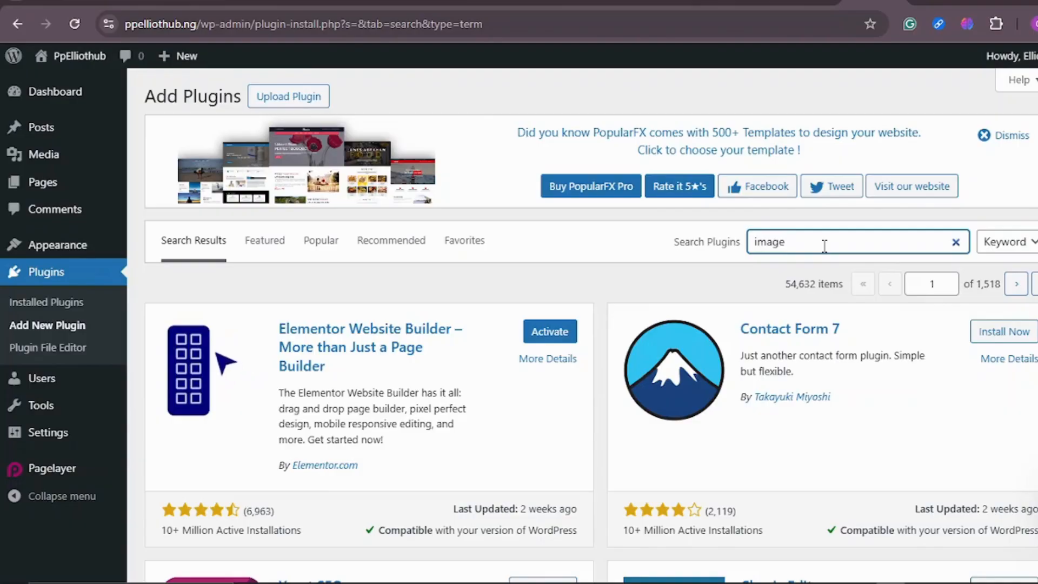
pyautogui.write('mizer')
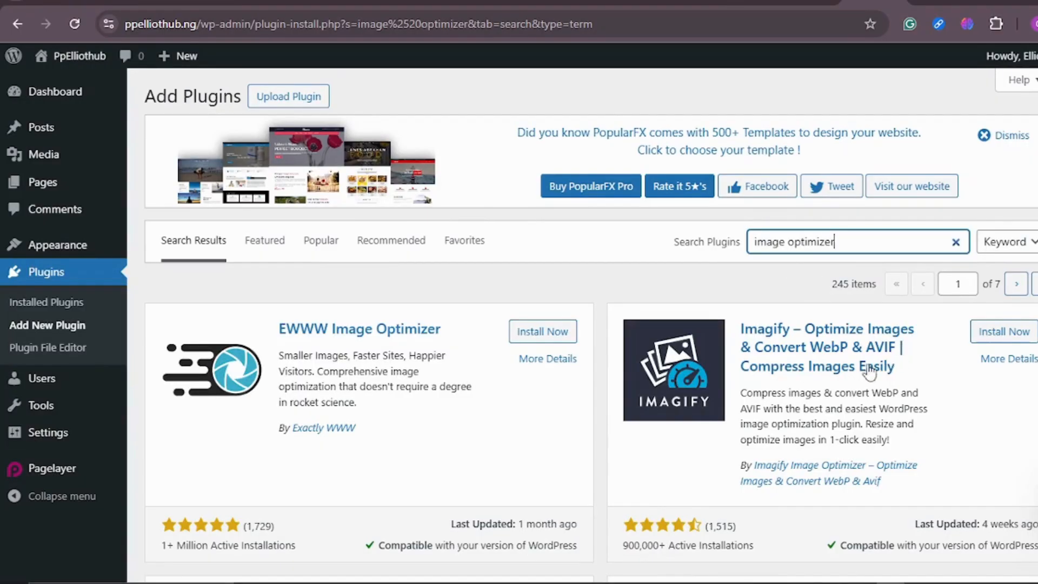
pyautogui.scroll(-3, 621, 372)
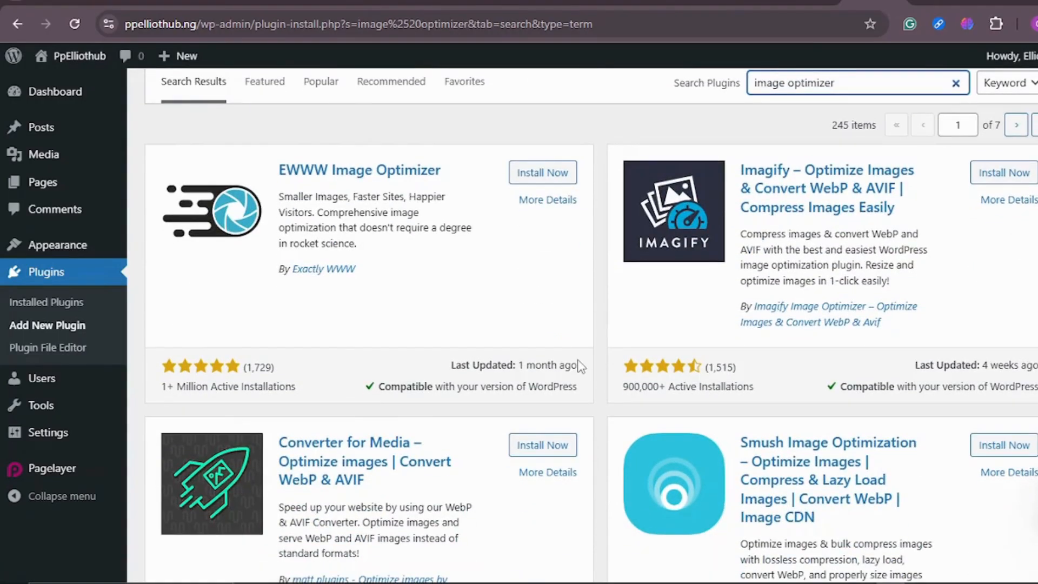
pyautogui.scroll(3, 577, 359)
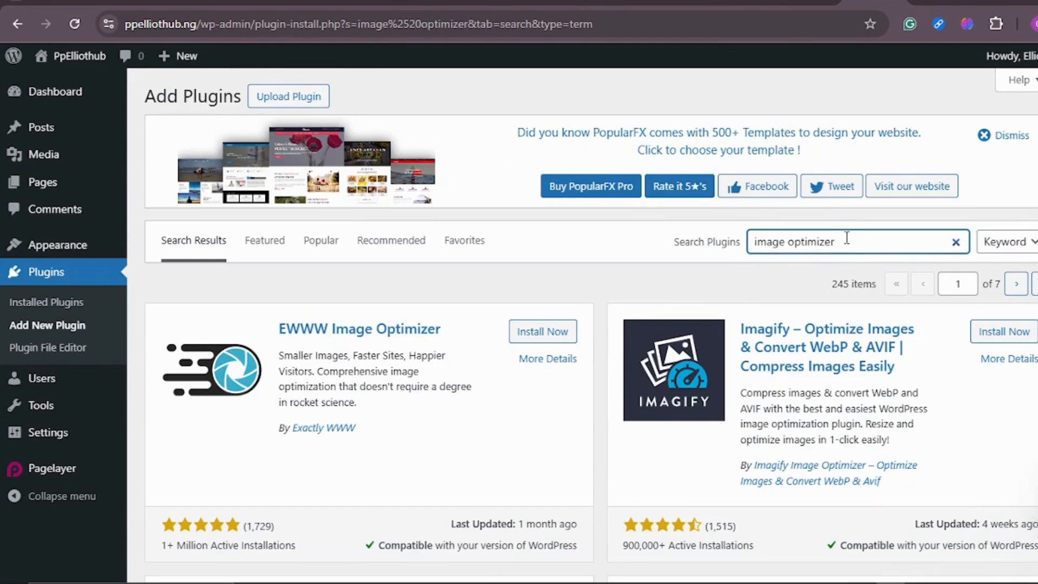
# Step: Refine the plugin search to "image optimizer by elementor" and install the Image Optimizer plugin by Elementor.com
pyautogui.write('lemnetor')
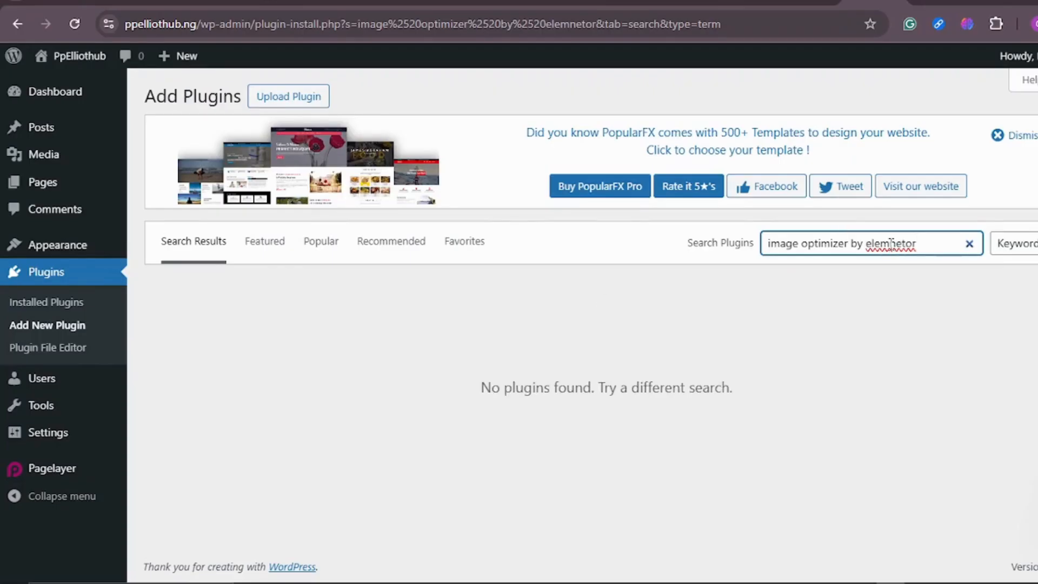
pyautogui.click(890, 243)
pyautogui.write('e')
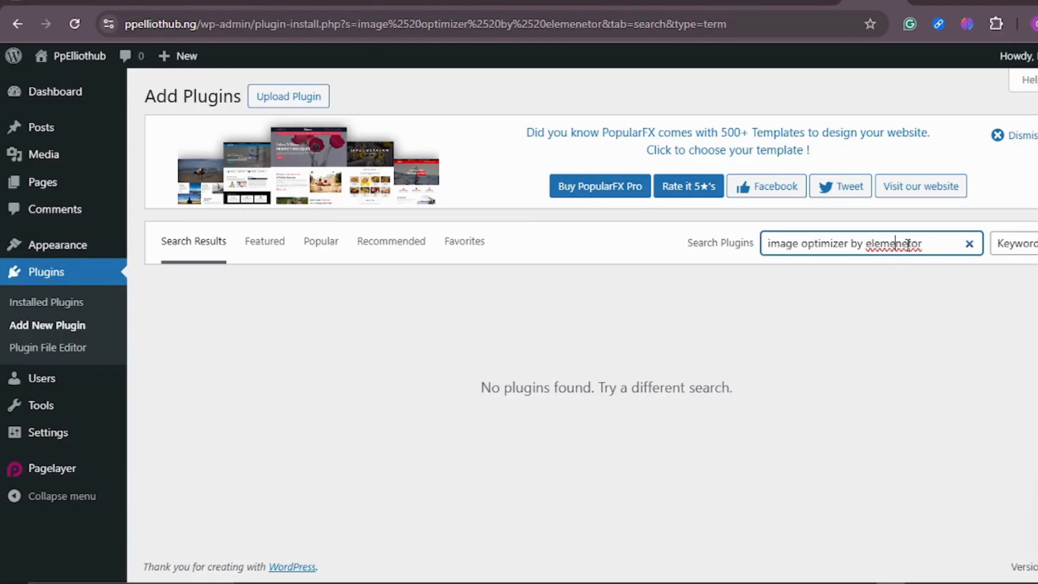
pyautogui.click(908, 243)
pyautogui.press('BackSpace')
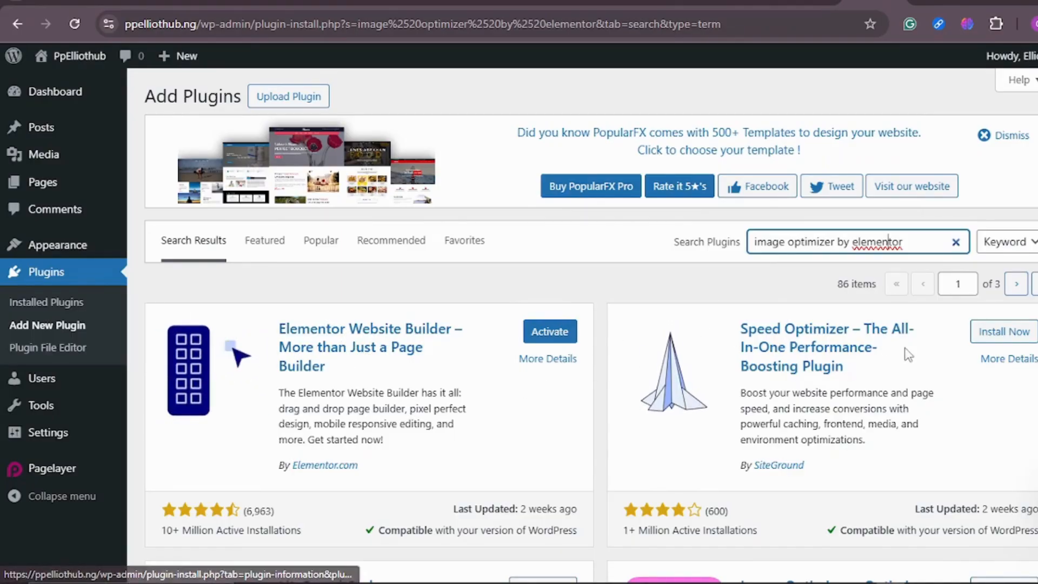
pyautogui.scroll(-3, 906, 353)
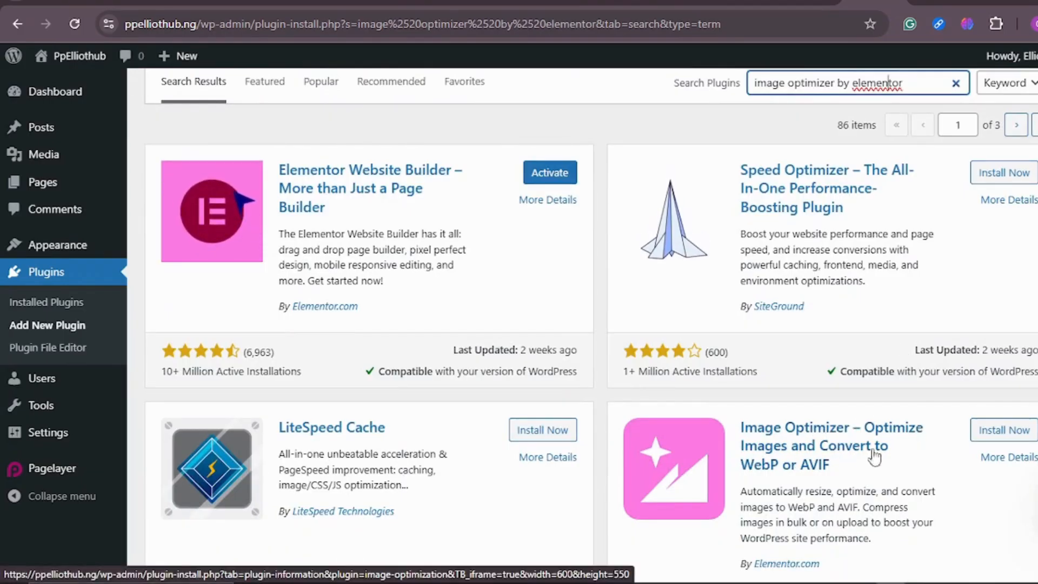
pyautogui.scroll(-3, 829, 443)
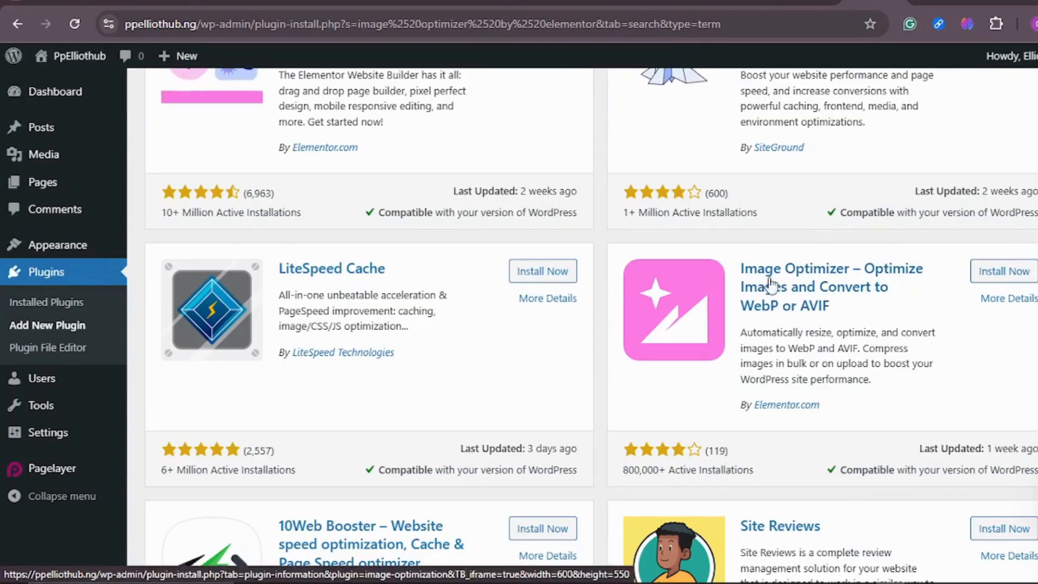
pyautogui.click(1007, 272)
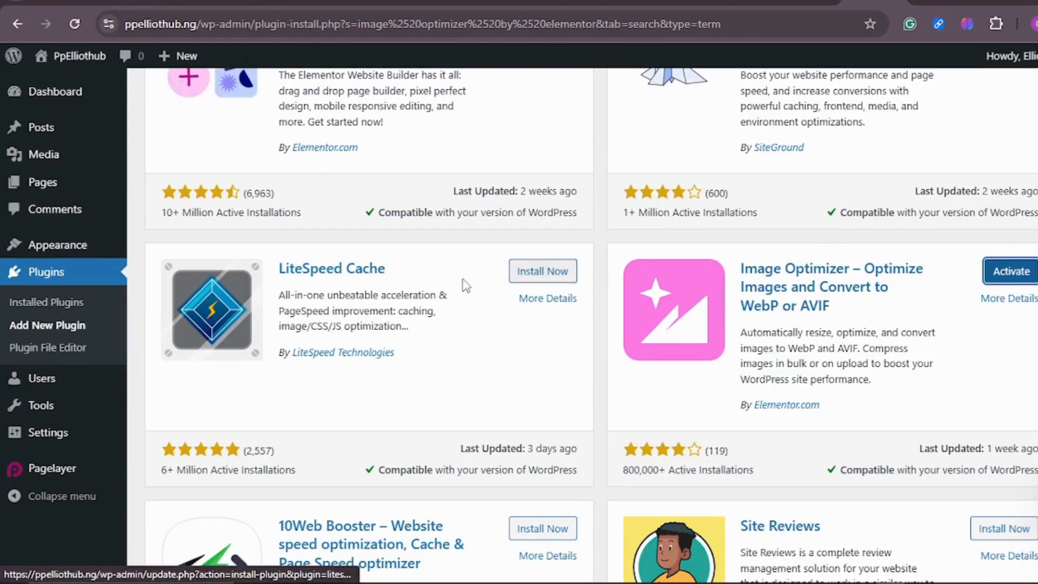
# Step: Search the plugin directory for "wp optimize" and install the WP-Optimize plugin
pyautogui.scroll(3, 846, 219)
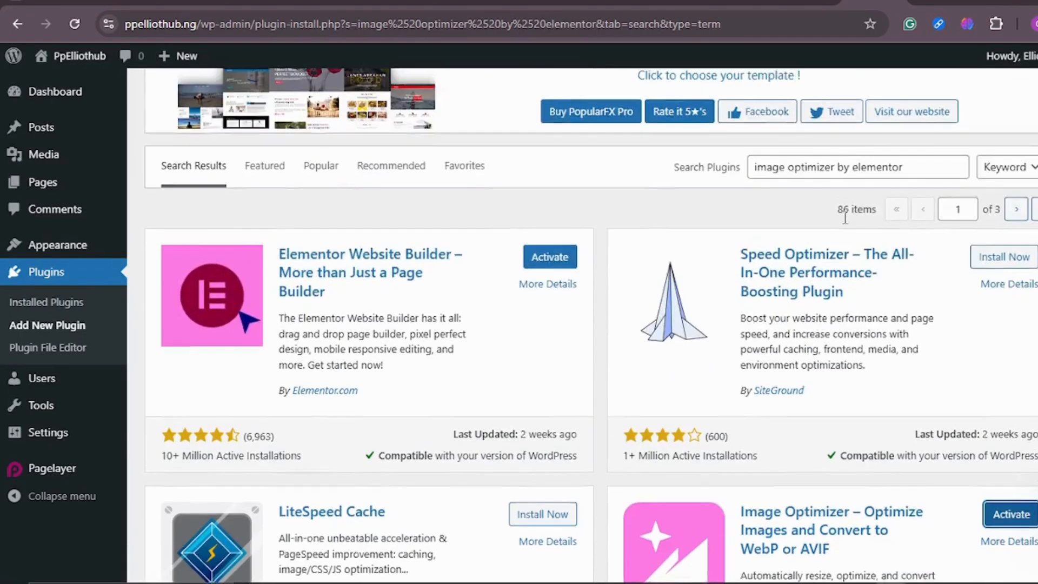
pyautogui.scroll(1, 845, 216)
pyautogui.click(922, 236)
pyautogui.press('BackSpace')
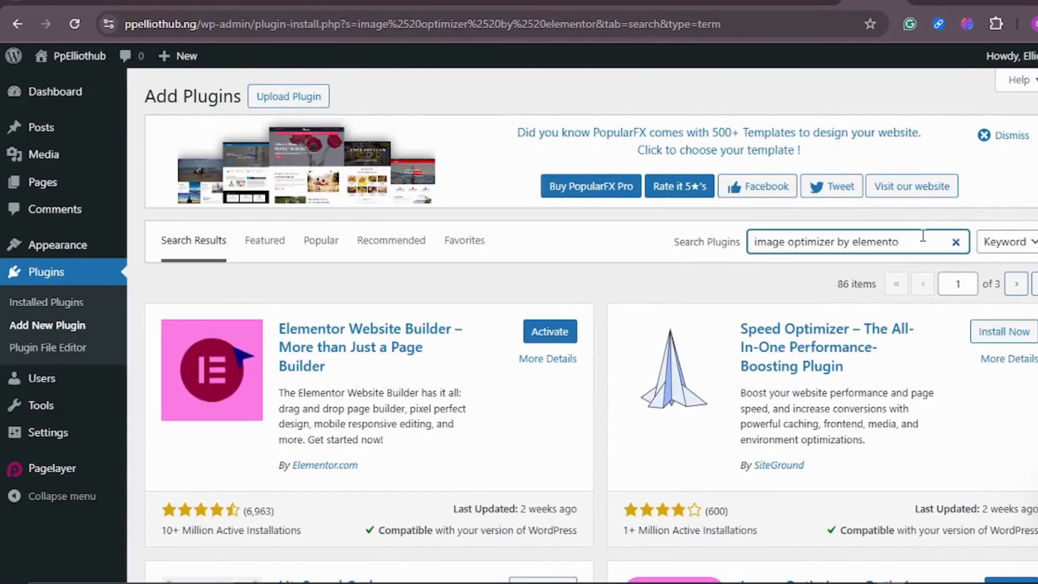
pyautogui.press('BackSpace')
pyautogui.press('BackSpace')
pyautogui.press('BackSpace')
pyautogui.press('BackSpace')
pyautogui.press('BackSpace')
pyautogui.press('BackSpace')
pyautogui.press('BackSpace')
pyautogui.press('BackSpace')
pyautogui.press('BackSpace')
pyautogui.press('BackSpace')
pyautogui.press('BackSpace')
pyautogui.press('BackSpace')
pyautogui.press('BackSpace')
pyautogui.press('BackSpace')
pyautogui.press('BackSpace')
pyautogui.press('BackSpace')
pyautogui.press('BackSpace')
pyautogui.press('BackSpace')
pyautogui.press('BackSpace')
pyautogui.press('BackSpace')
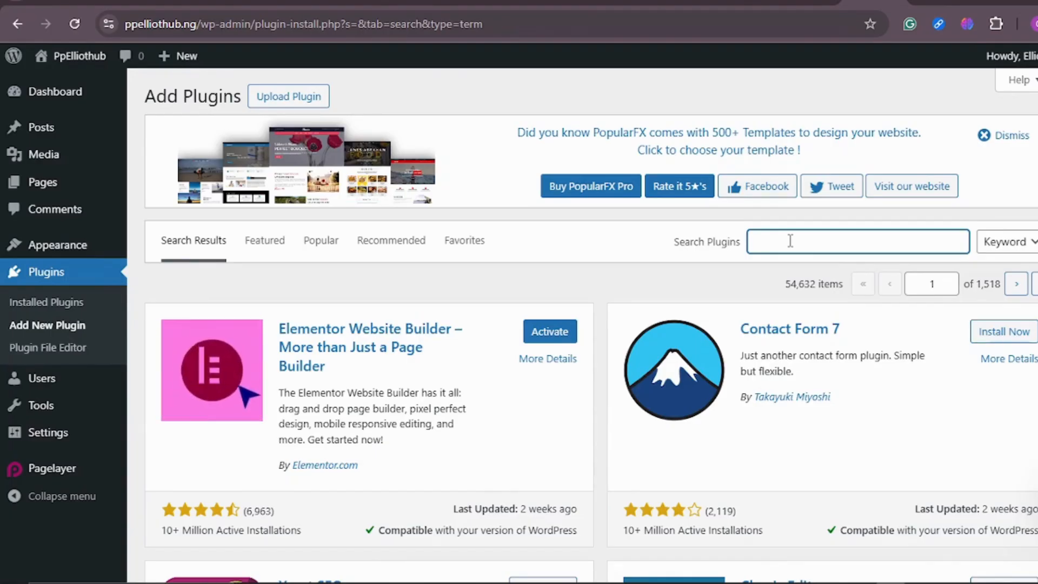
pyautogui.write('wp optimi')
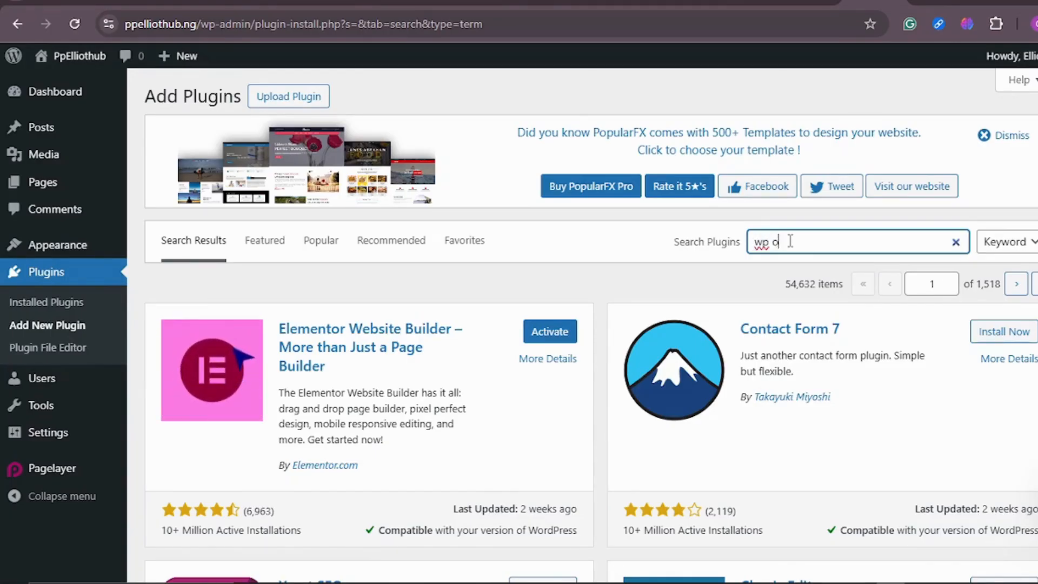
pyautogui.write('ze')
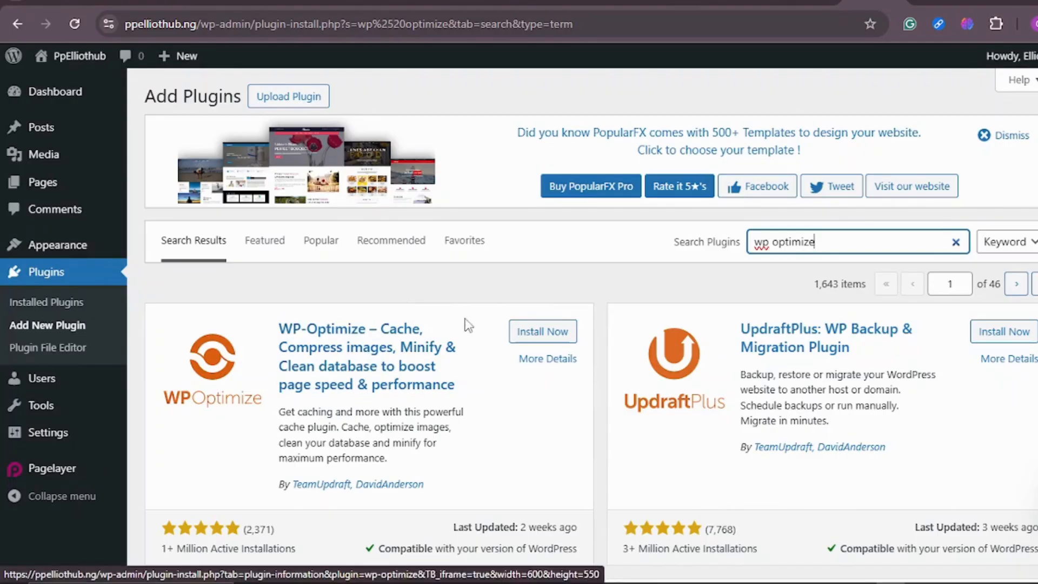
pyautogui.click(540, 335)
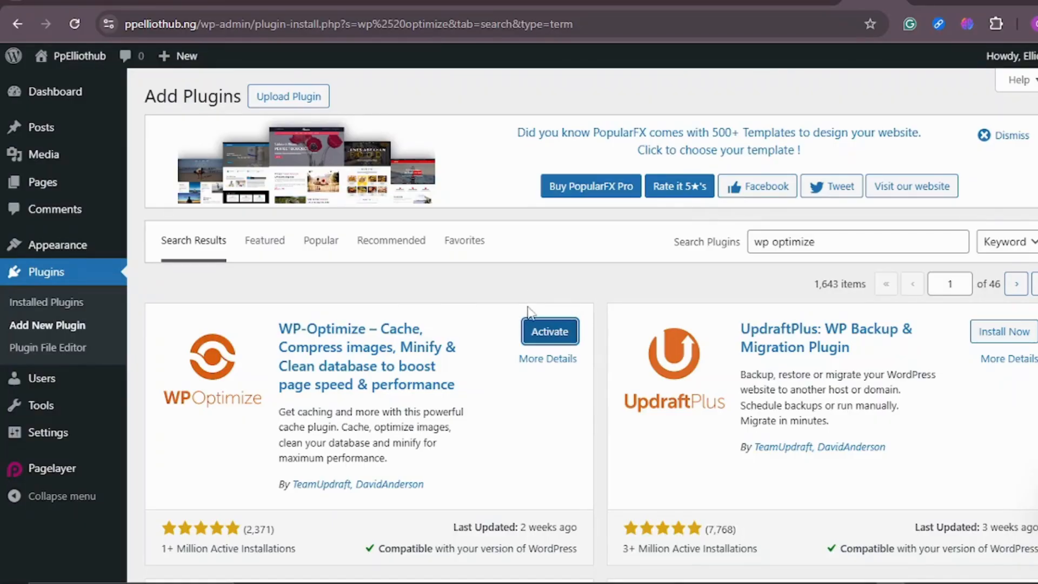
# Step: Open the list of installed plugins and review all its entries
pyautogui.click(48, 311)
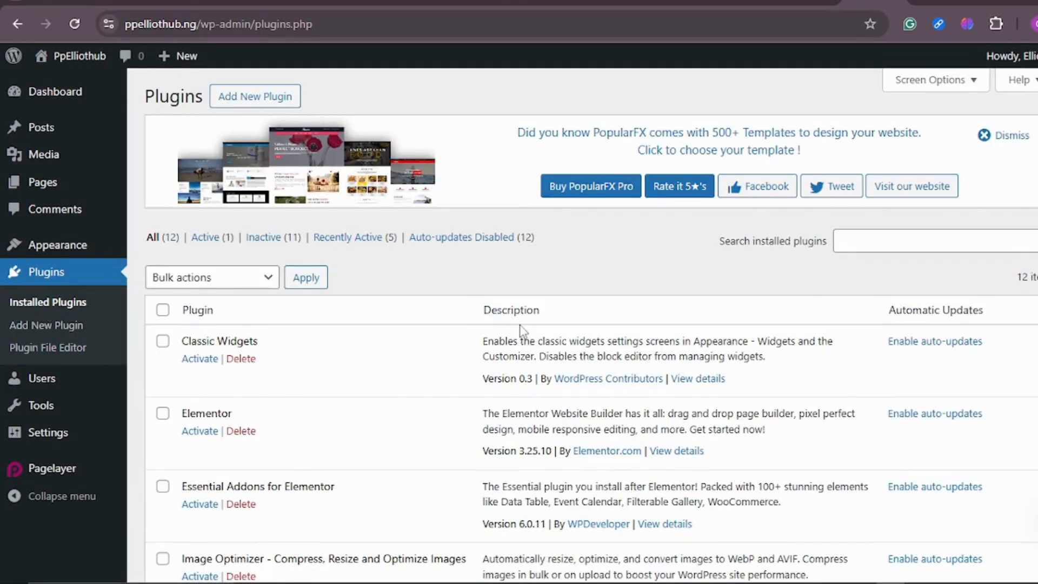
pyautogui.scroll(-7, 470, 332)
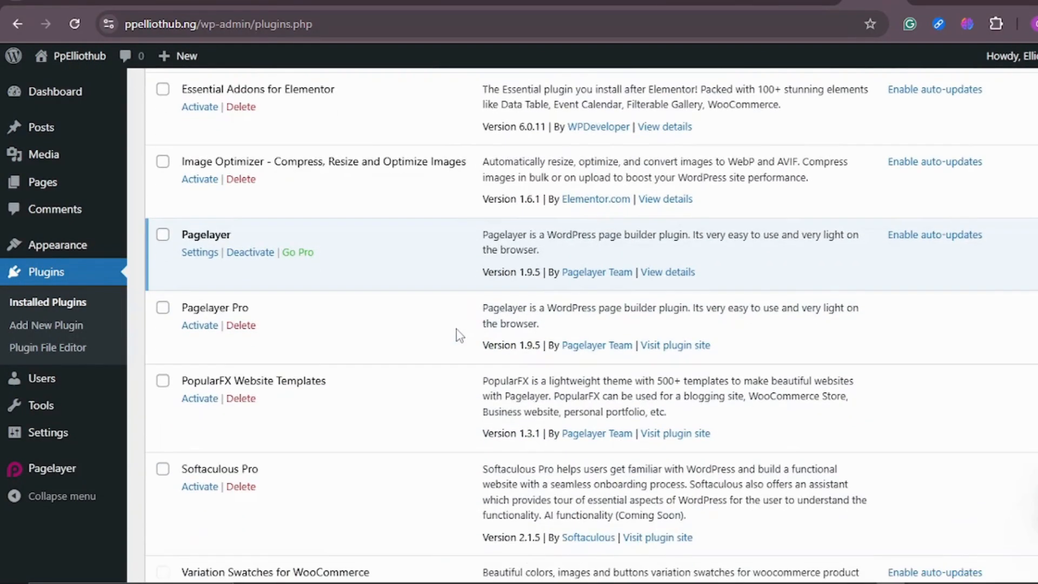
pyautogui.scroll(-5, 457, 331)
pyautogui.scroll(-3, 453, 326)
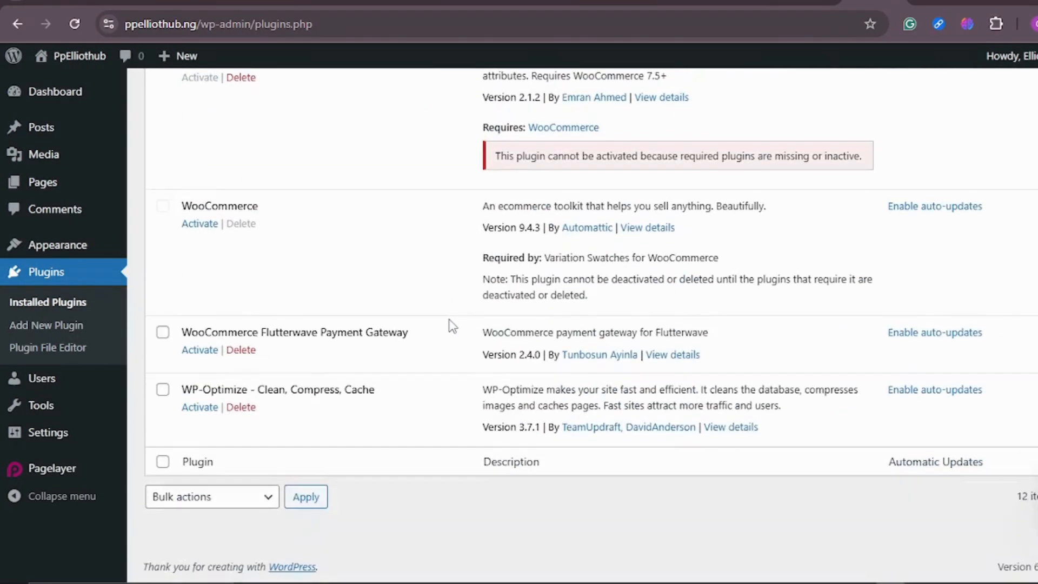
pyautogui.scroll(16, 443, 307)
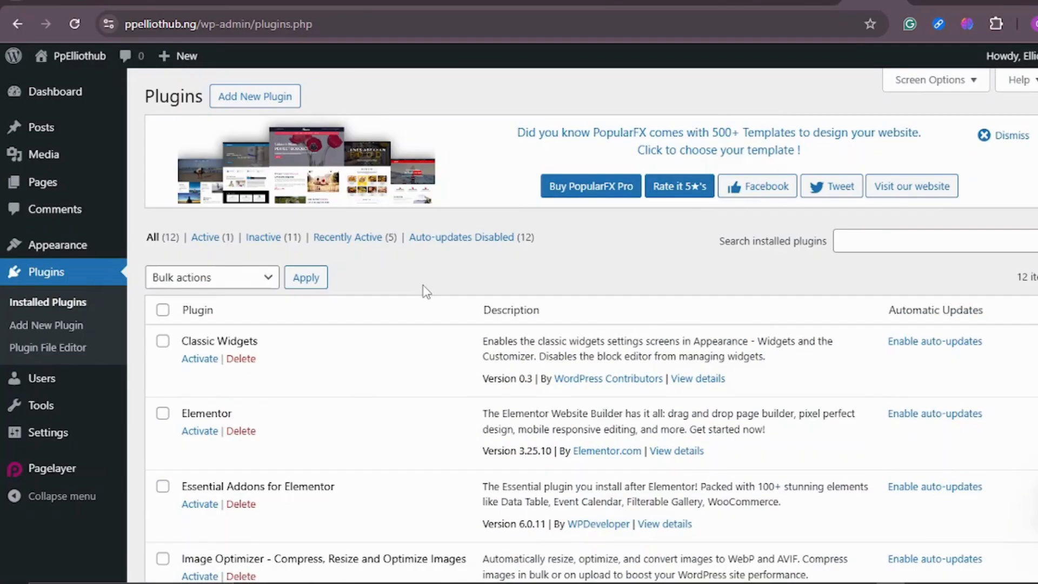
# Step: Bulk-activate the Classic Widgets, Elementor, Essential Addons for Elementor, Image Optimizer, WooCommerce Flutterwave Payment Gateway and WP-Optimize plugins
pyautogui.click(163, 340)
pyautogui.click(162, 414)
pyautogui.scroll(-3, 165, 418)
pyautogui.click(163, 332)
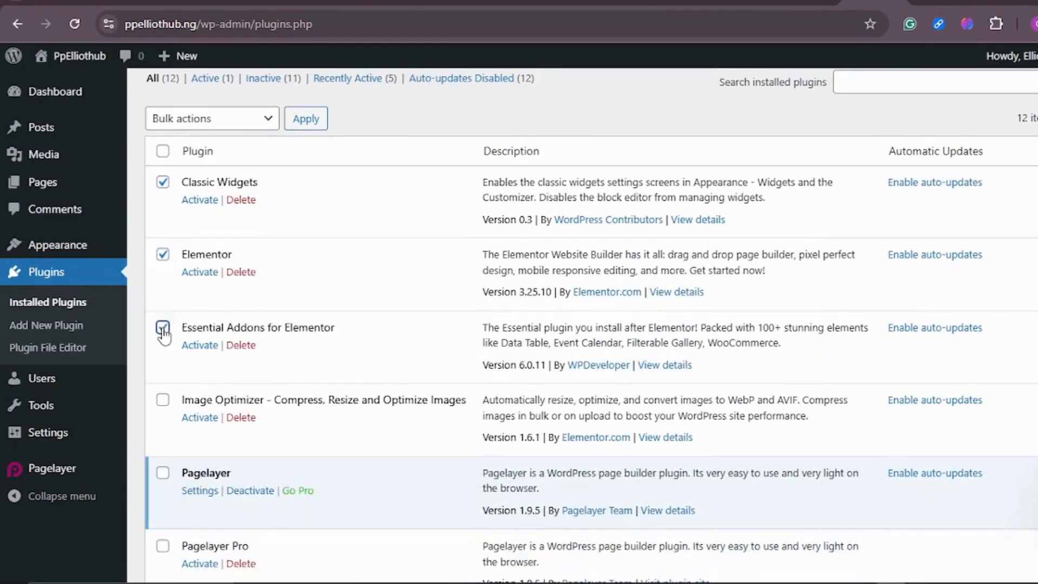
pyautogui.scroll(-3, 295, 311)
pyautogui.click(163, 243)
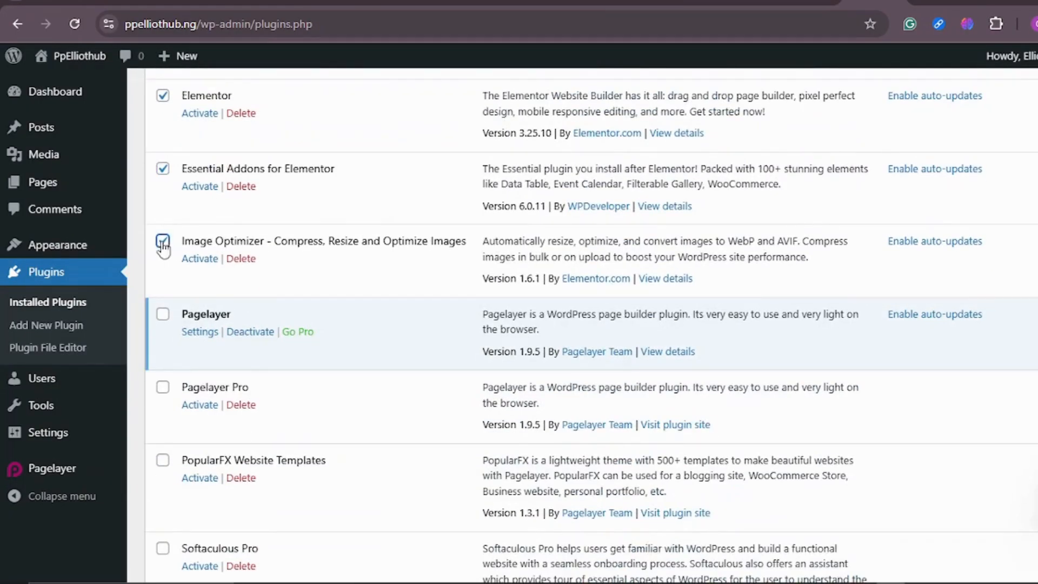
pyautogui.scroll(-5, 243, 271)
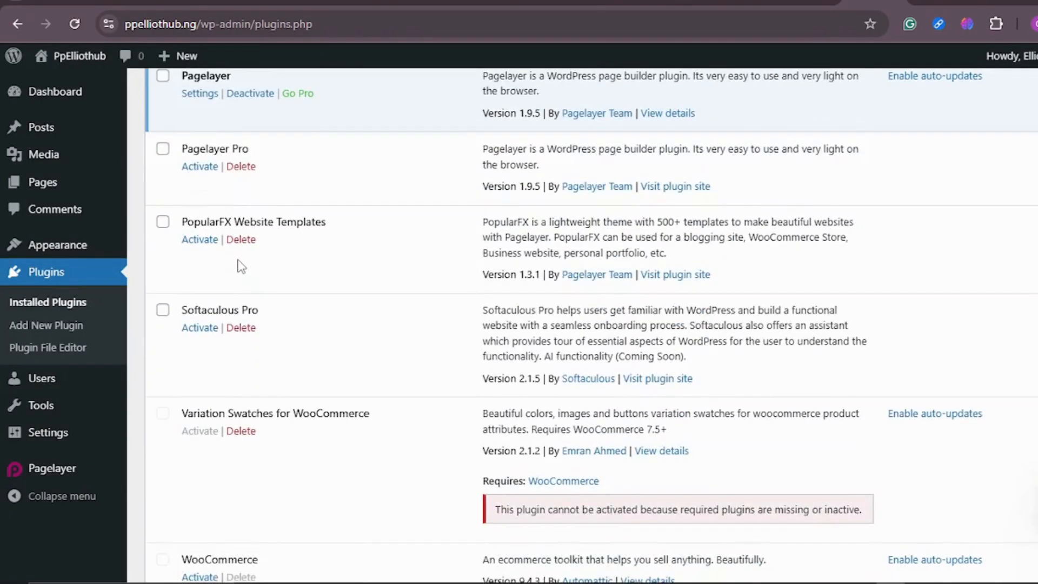
pyautogui.scroll(-3, 241, 266)
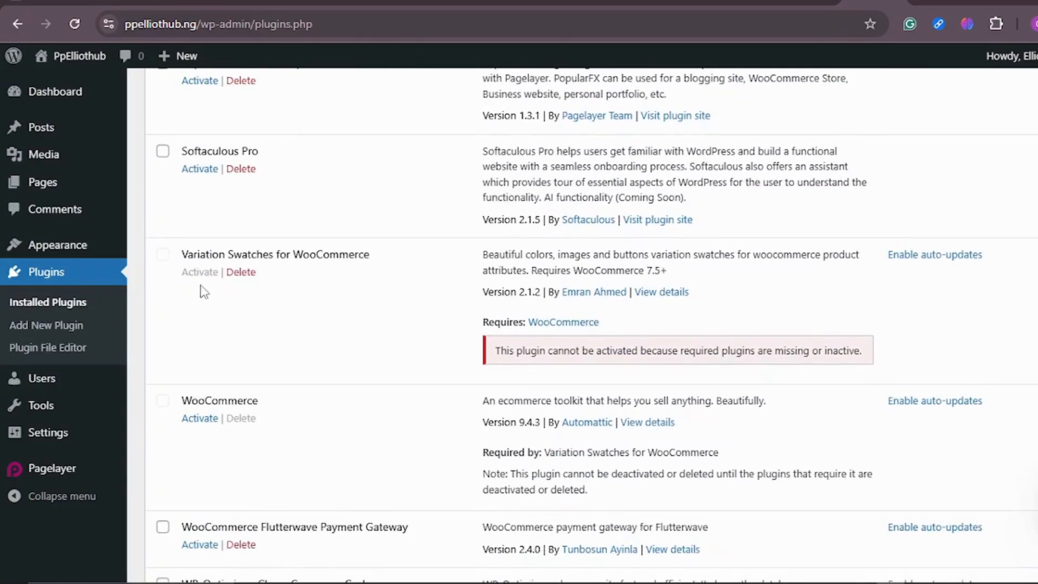
pyautogui.scroll(-3, 324, 305)
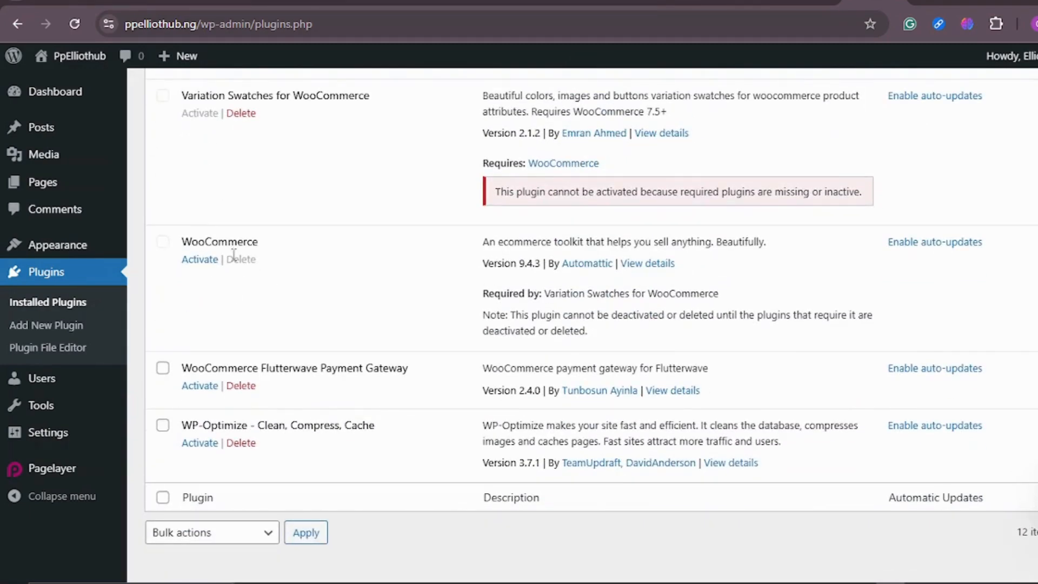
pyautogui.scroll(-1, 346, 268)
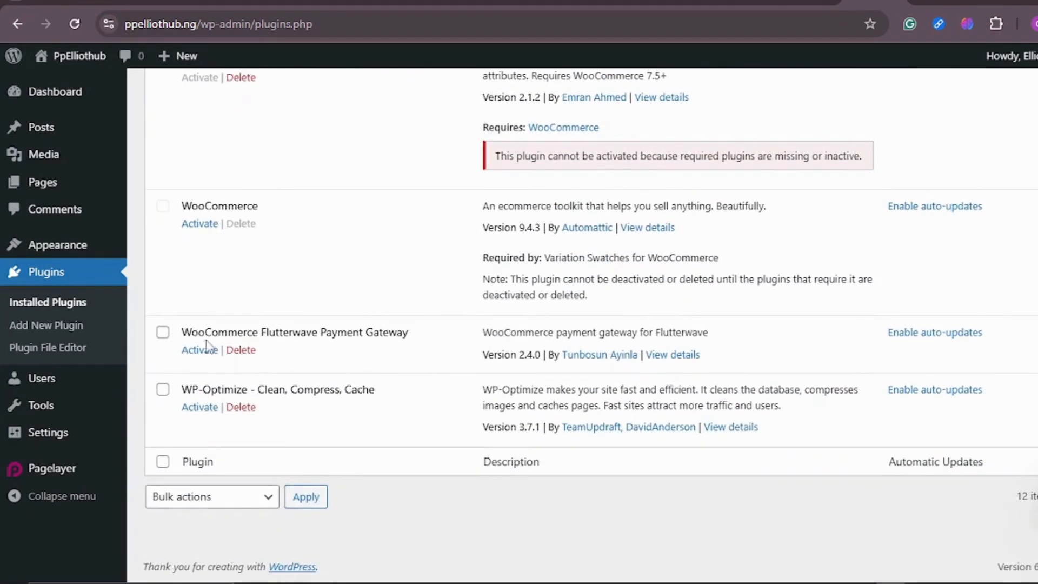
pyautogui.click(162, 333)
pyautogui.click(162, 389)
pyautogui.scroll(6, 297, 208)
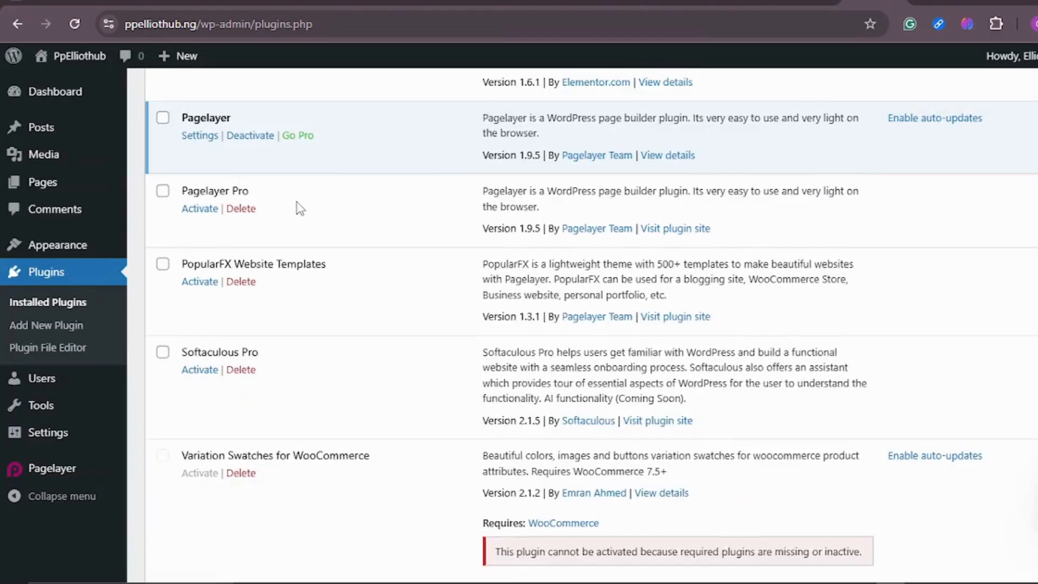
pyautogui.scroll(8, 300, 208)
pyautogui.click(266, 278)
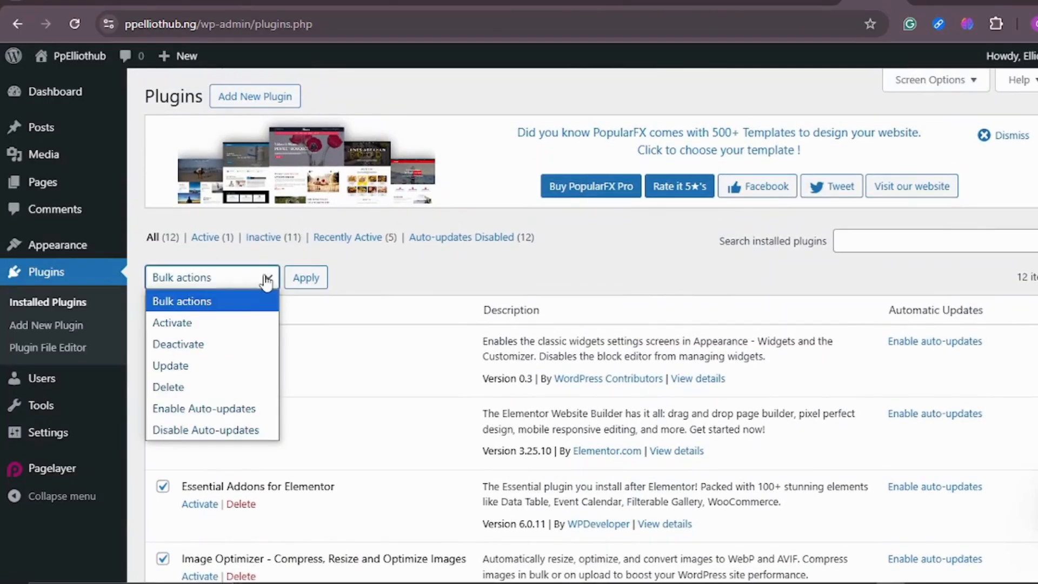
pyautogui.click(226, 322)
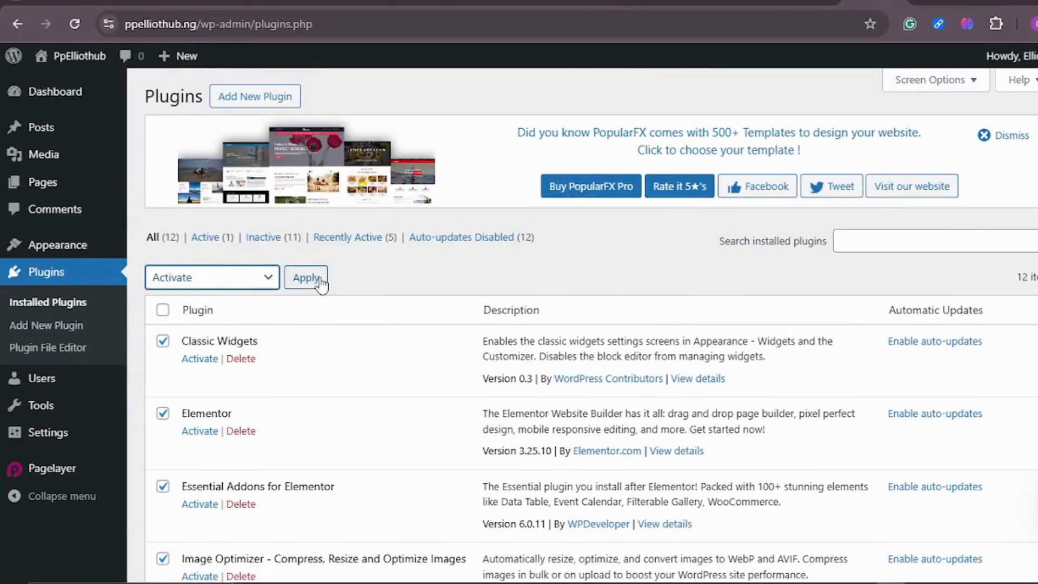
pyautogui.click(320, 280)
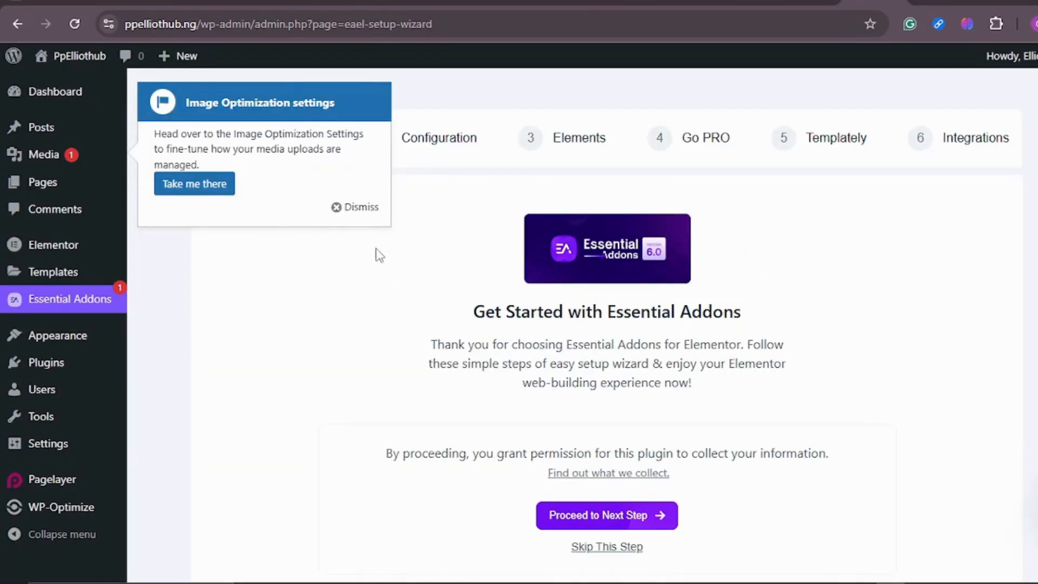
# Step: Dismiss the Image Optimization settings notice covering the Essential Addons setup wizard
pyautogui.click(361, 207)
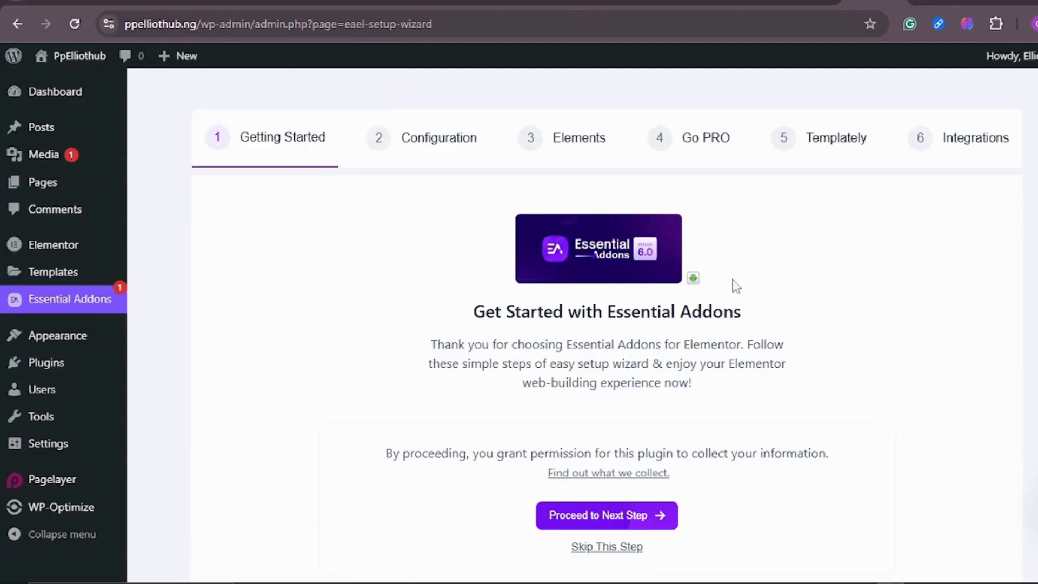
pyautogui.scroll(-3, 805, 268)
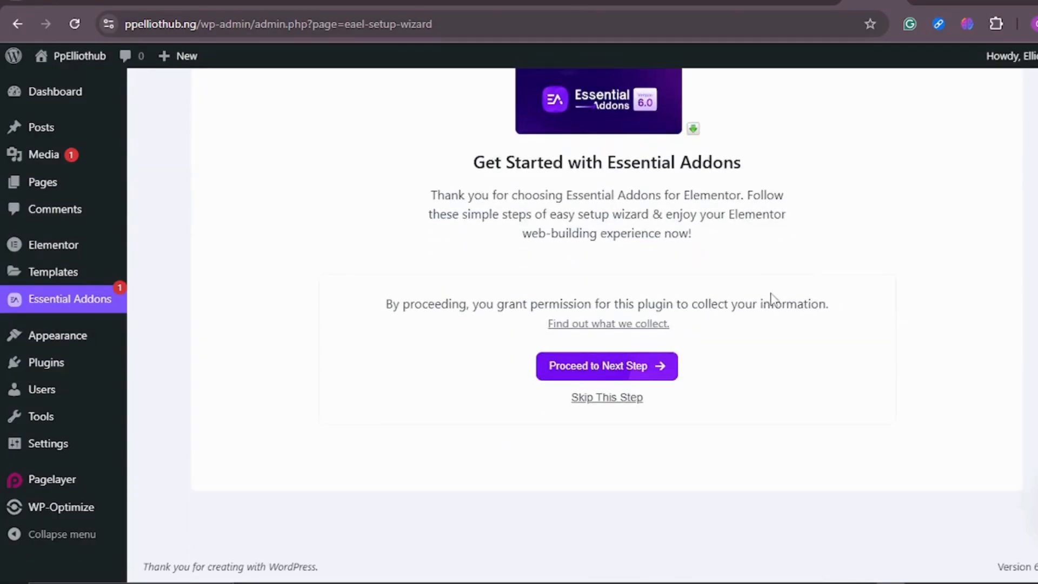
# Step: Proceed past the Essential Addons wizard's Getting Started page and continue with the Basic (Recommended) mode
pyautogui.scroll(3, 784, 333)
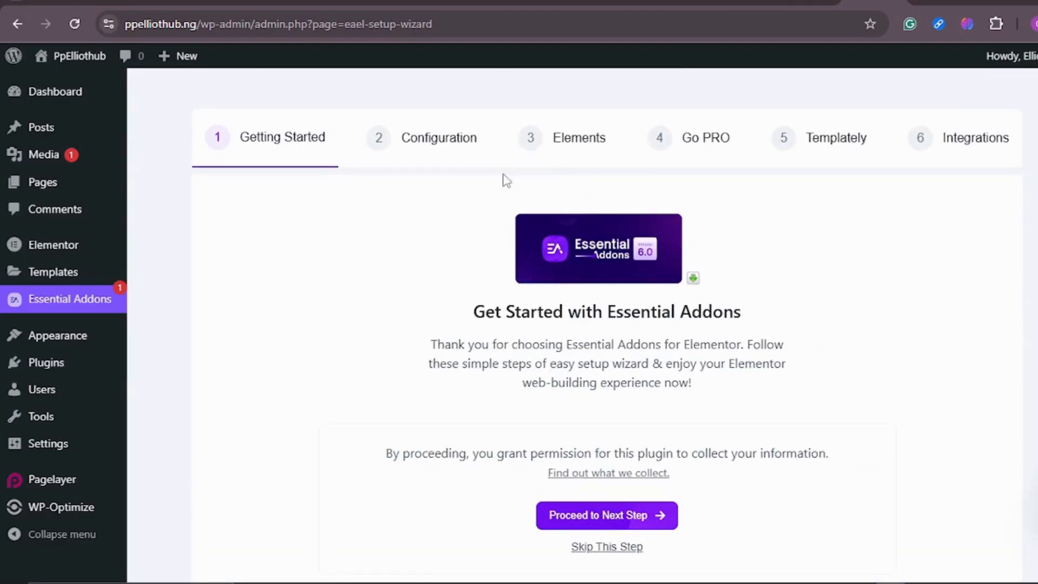
pyautogui.scroll(-3, 843, 282)
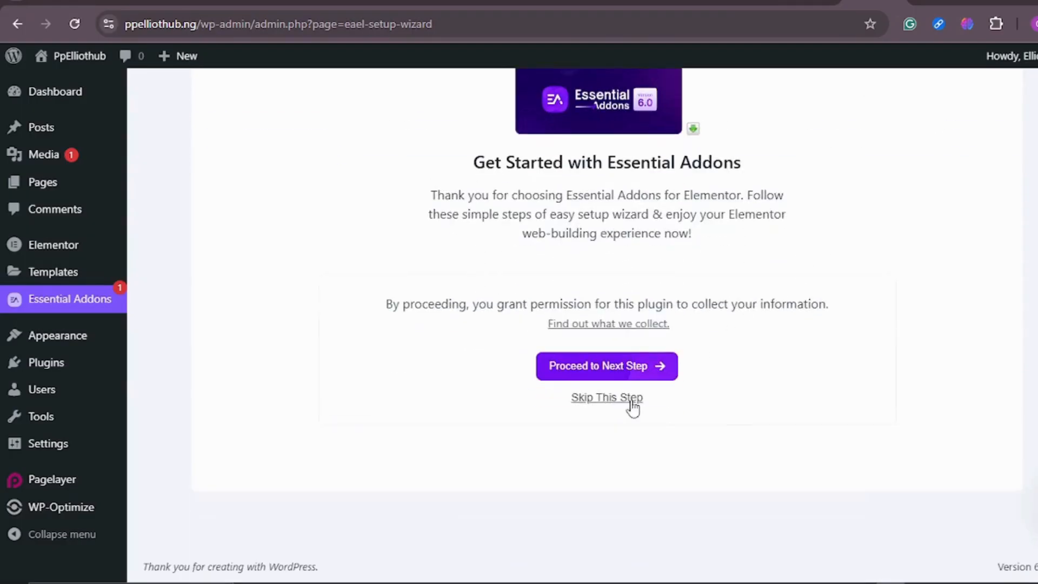
pyautogui.click(644, 368)
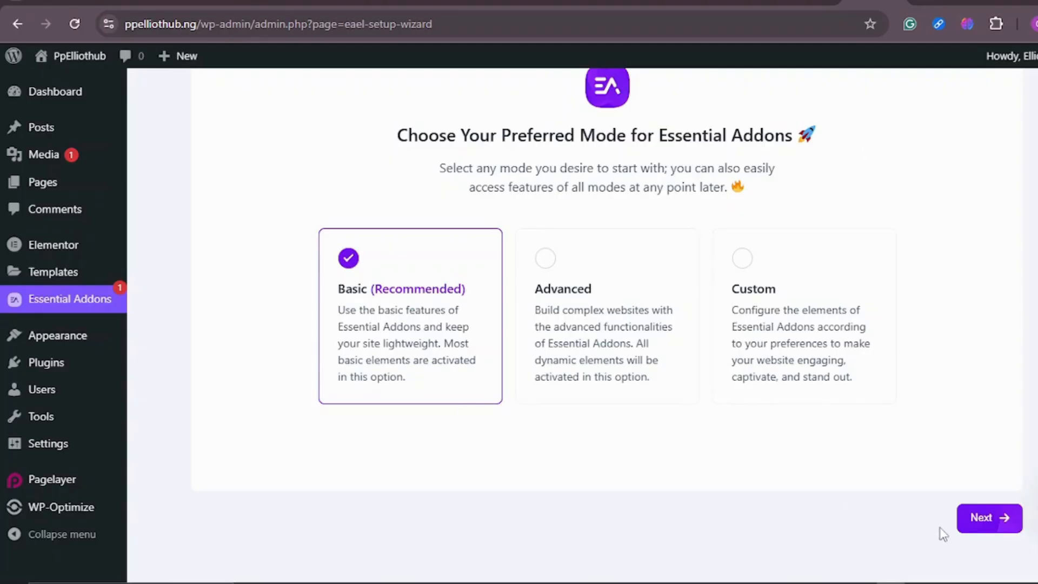
pyautogui.click(979, 525)
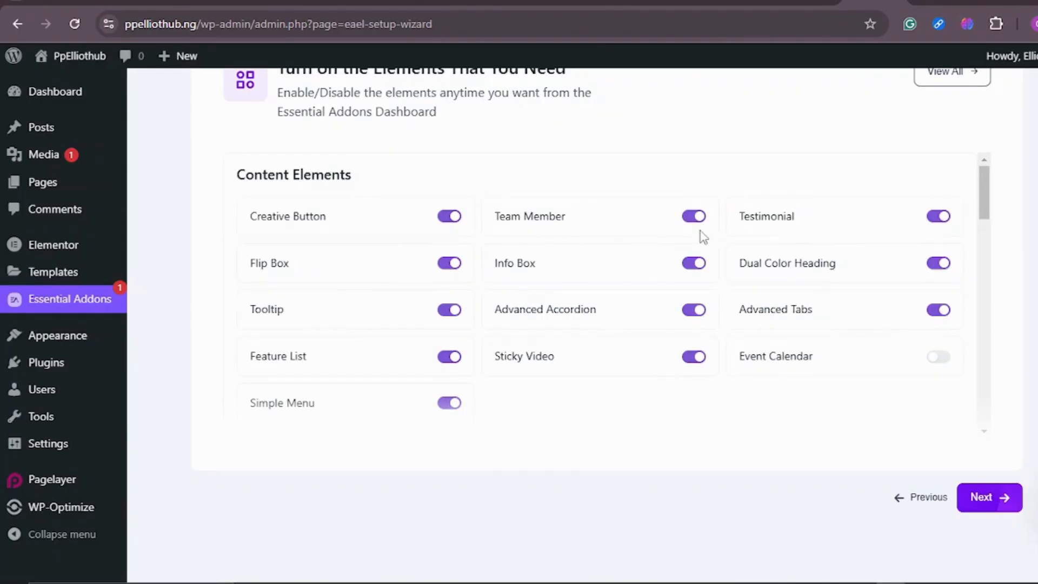
# Step: Keep the wizard's default selection of elements and continue past the Go PRO page without upgrading
pyautogui.scroll(2, 412, 240)
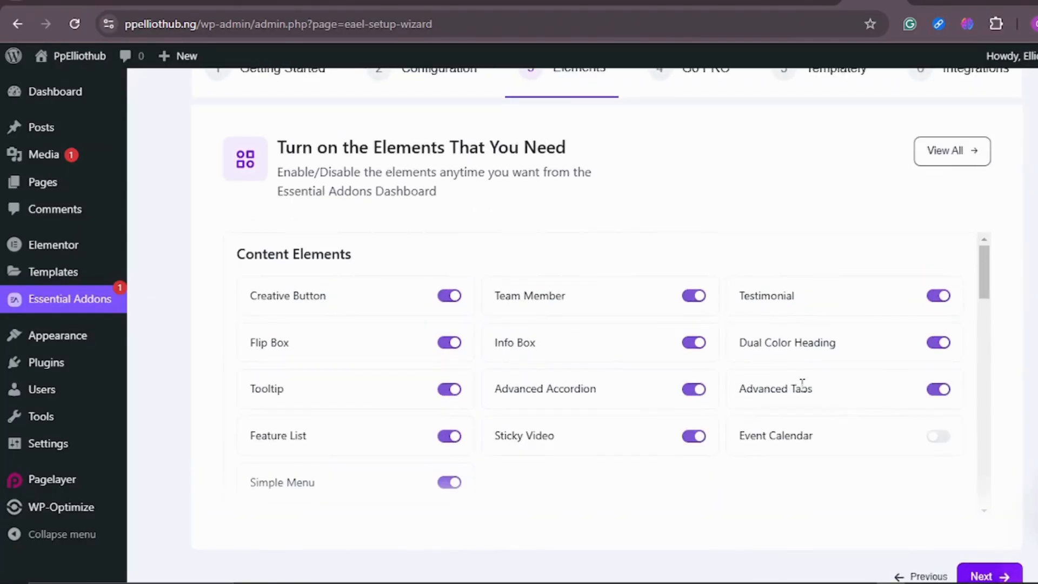
pyautogui.scroll(-3, 724, 246)
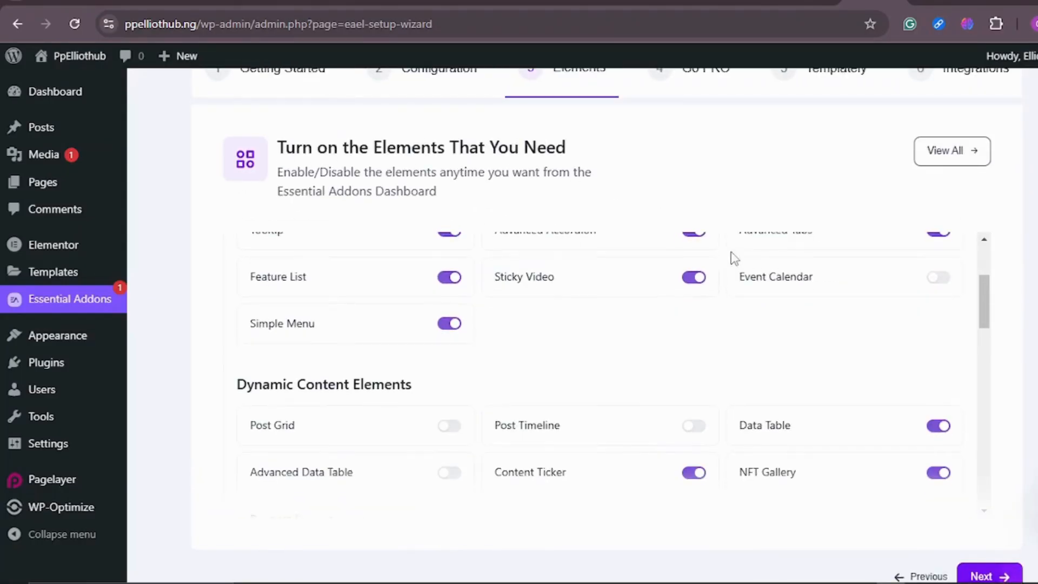
pyautogui.click(984, 574)
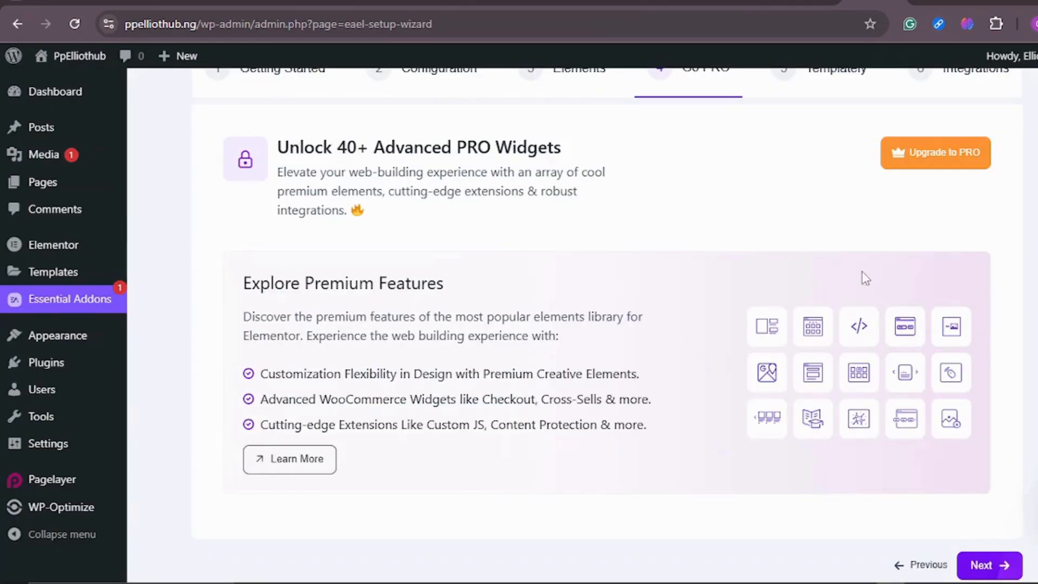
pyautogui.scroll(2, 669, 240)
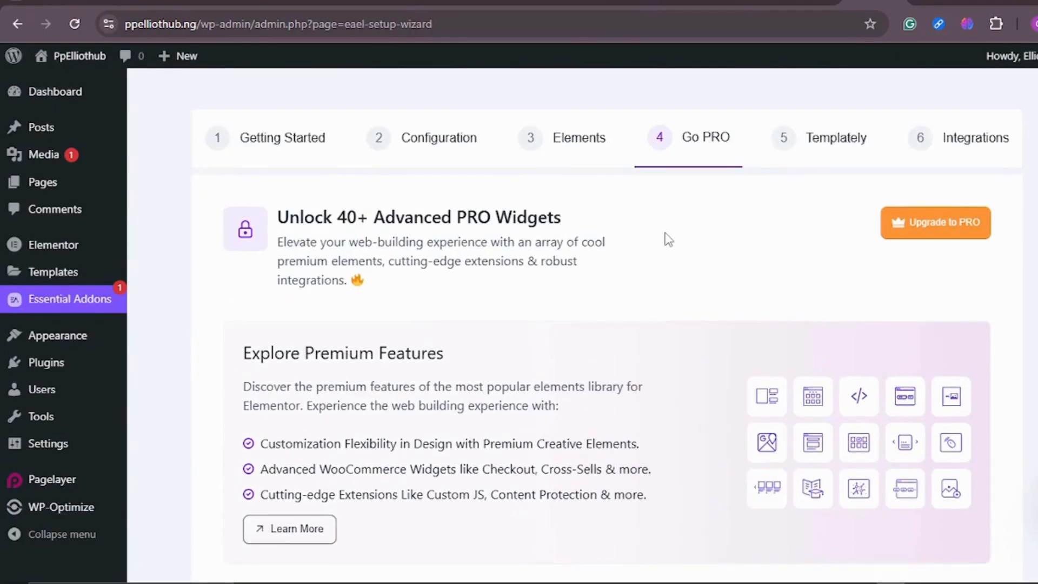
pyautogui.scroll(-3, 668, 239)
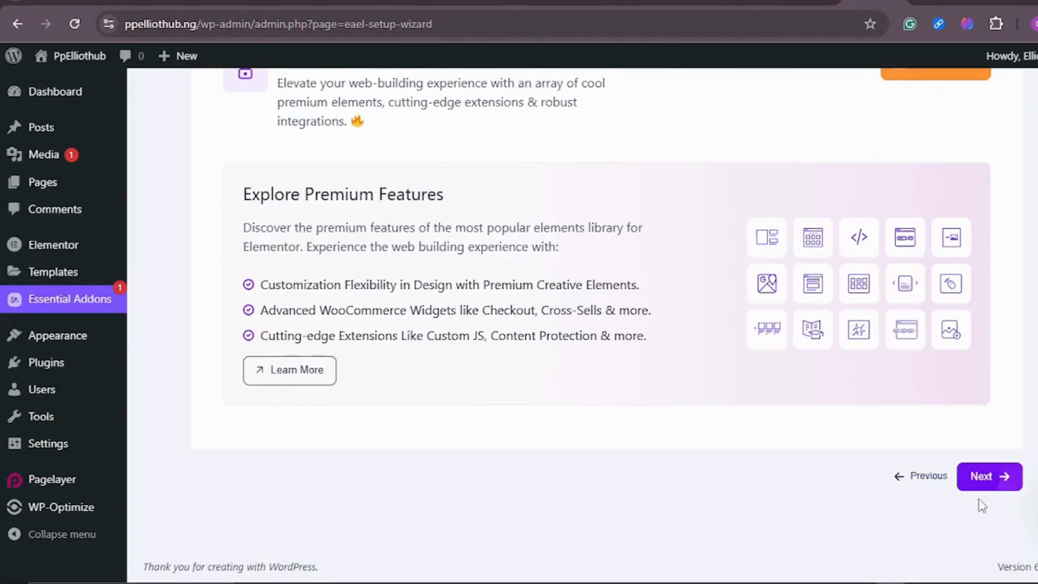
pyautogui.scroll(3, 676, 294)
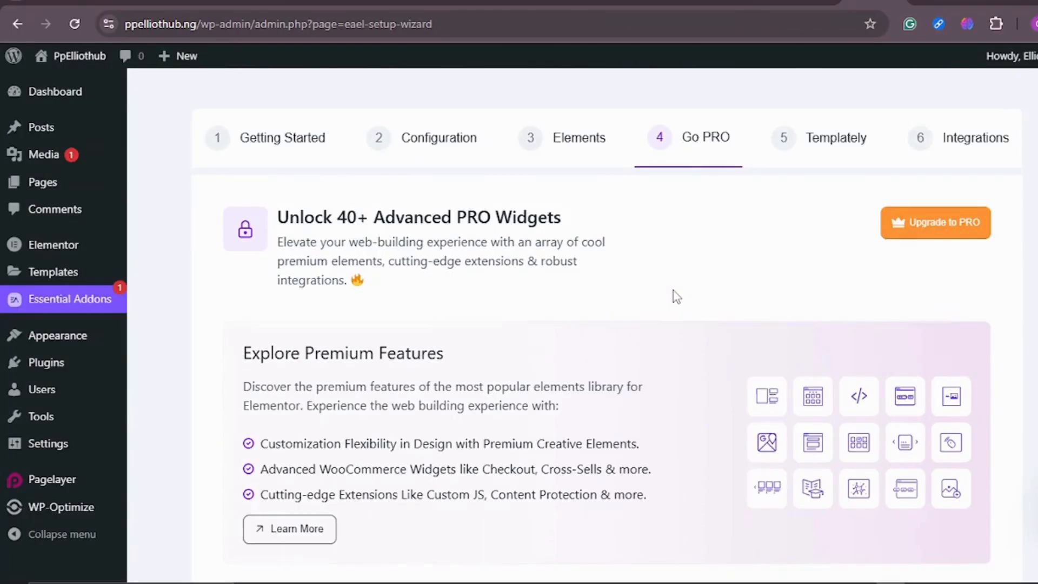
pyautogui.scroll(-3, 676, 296)
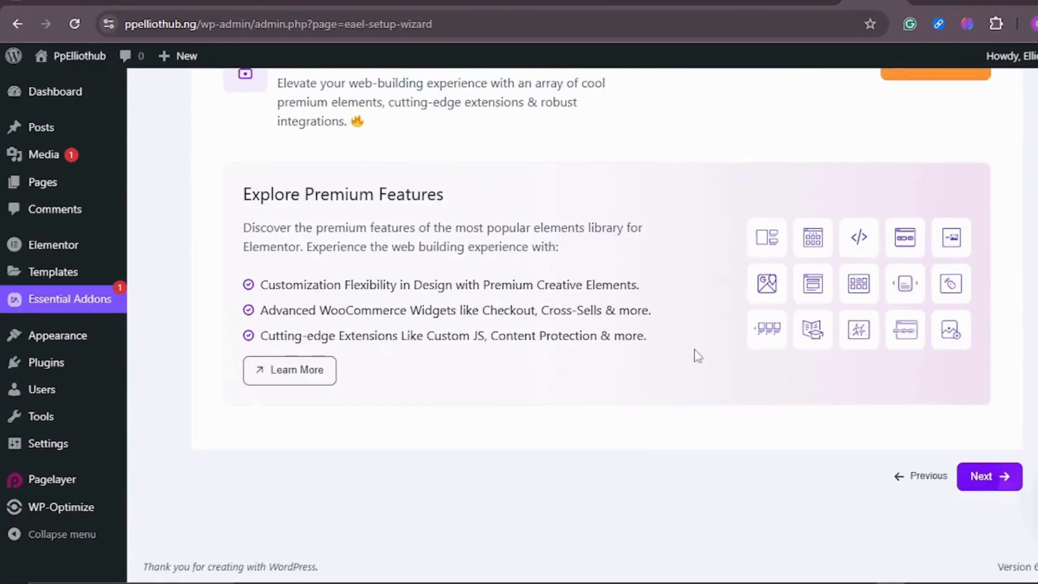
pyautogui.click(984, 475)
# Step: Look over the Templately page of the setup wizard and skip enabling its templates
pyautogui.scroll(3, 664, 274)
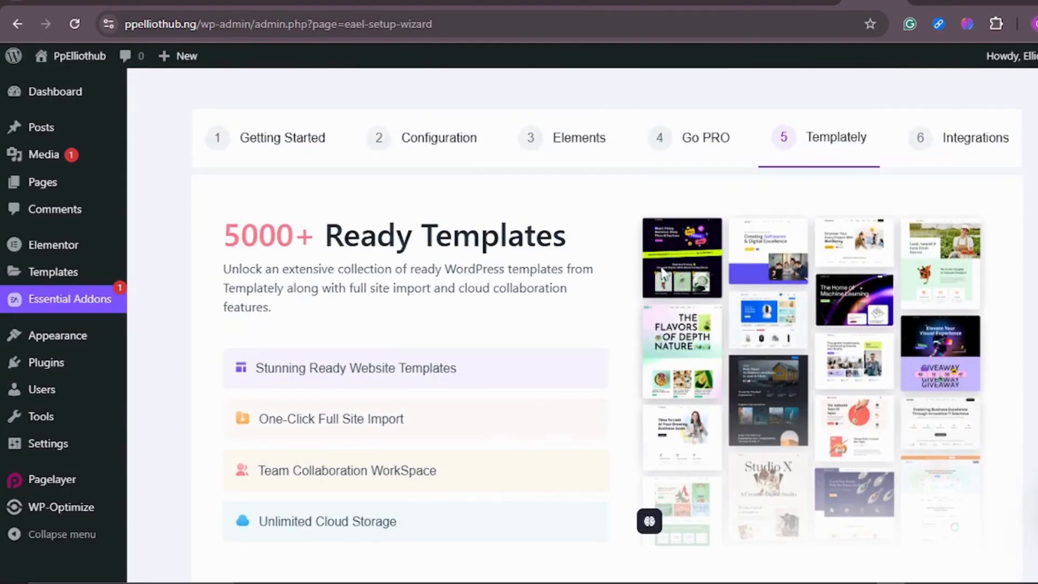
pyautogui.scroll(-2, 664, 274)
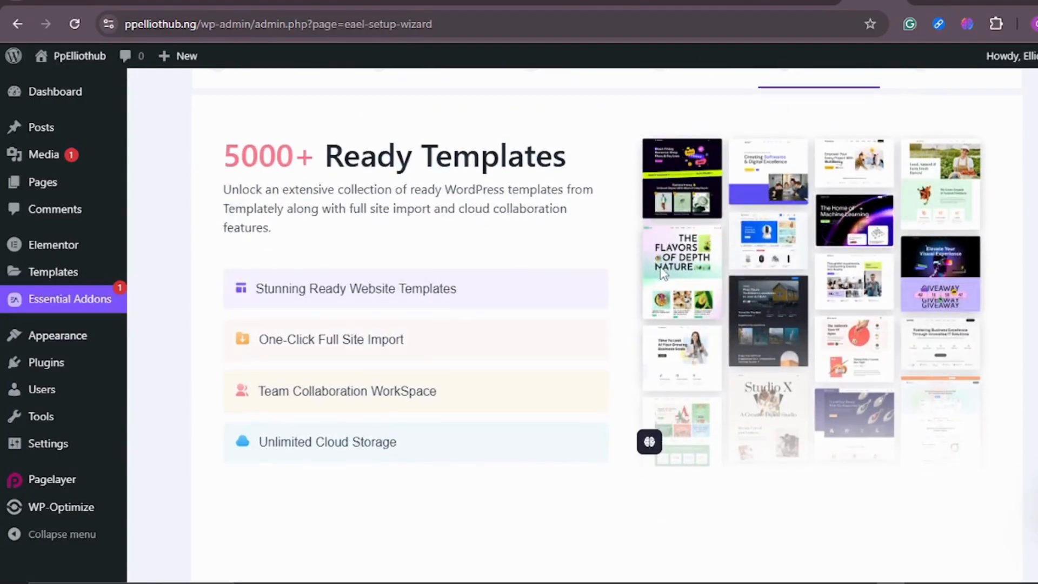
pyautogui.scroll(-3, 664, 270)
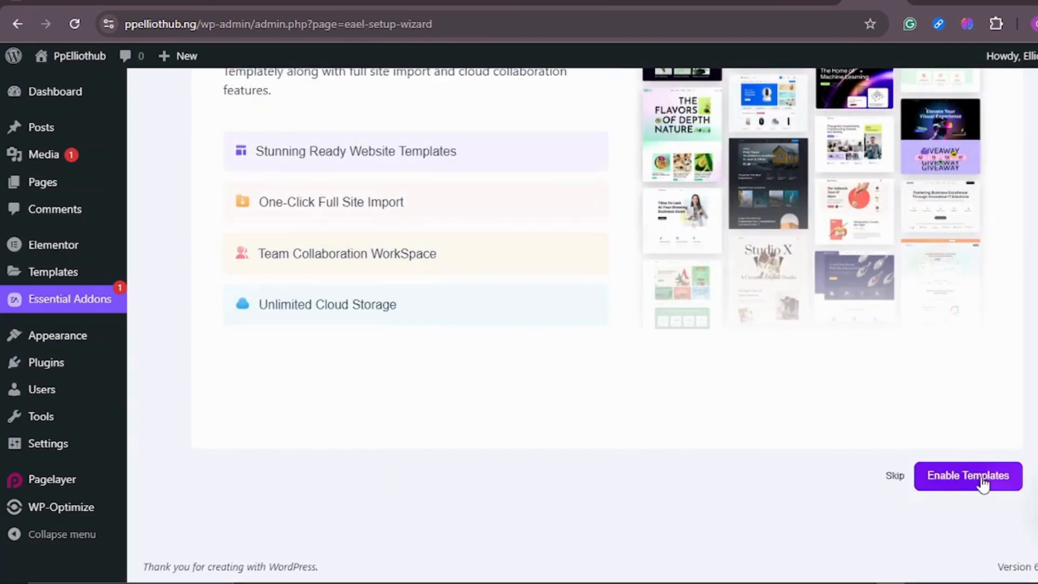
pyautogui.click(894, 477)
# Step: Finish the Essential Addons wizard without activating any of the suggested integrations, and close the congratulations dialog
pyautogui.scroll(3, 803, 231)
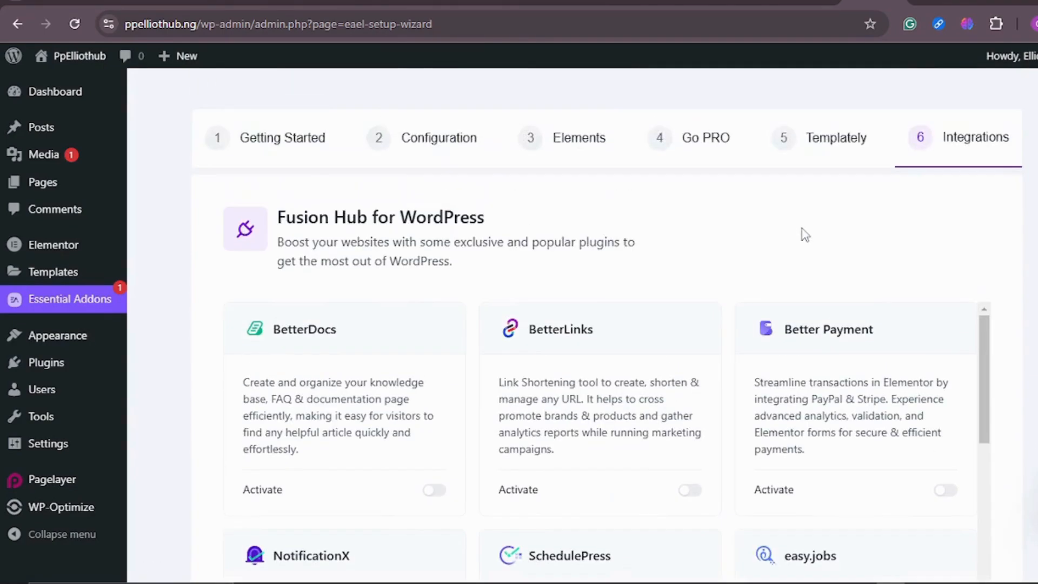
pyautogui.scroll(-4, 804, 234)
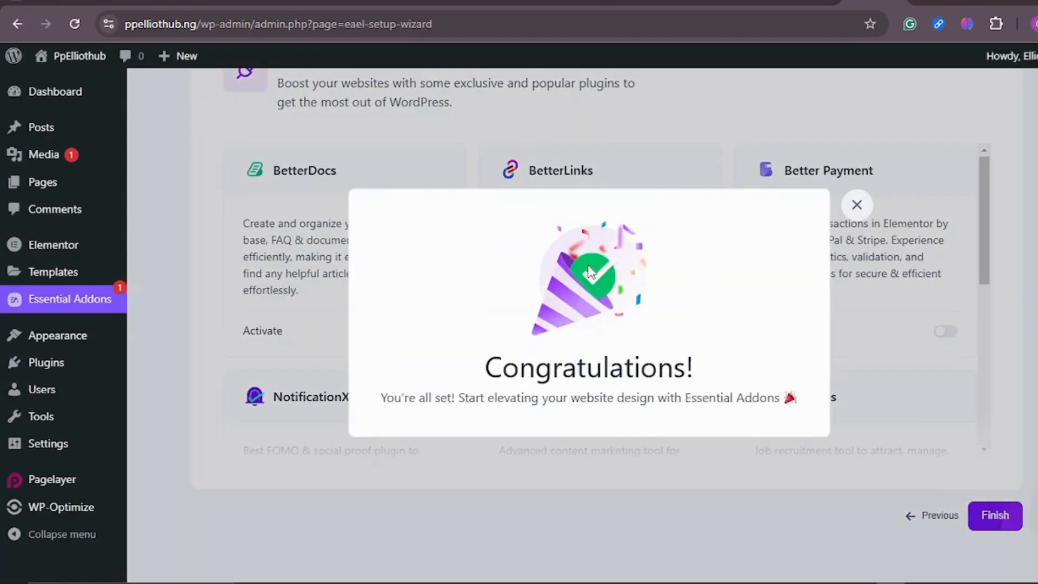
pyautogui.click(856, 204)
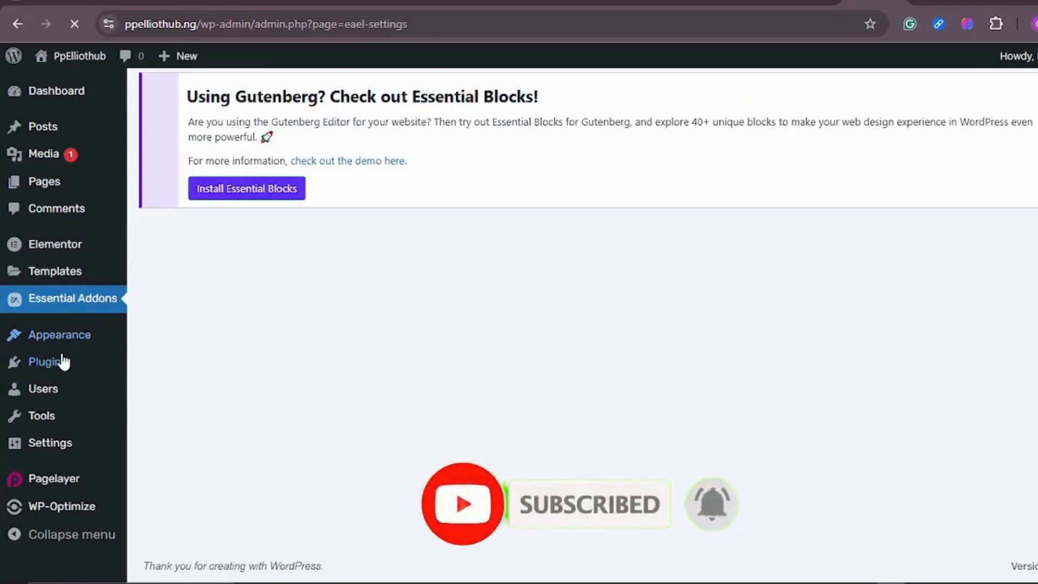
# Step: Open the list of installed plugins and examine which ones are active and which are still inactive
pyautogui.scroll(-10, 568, 316)
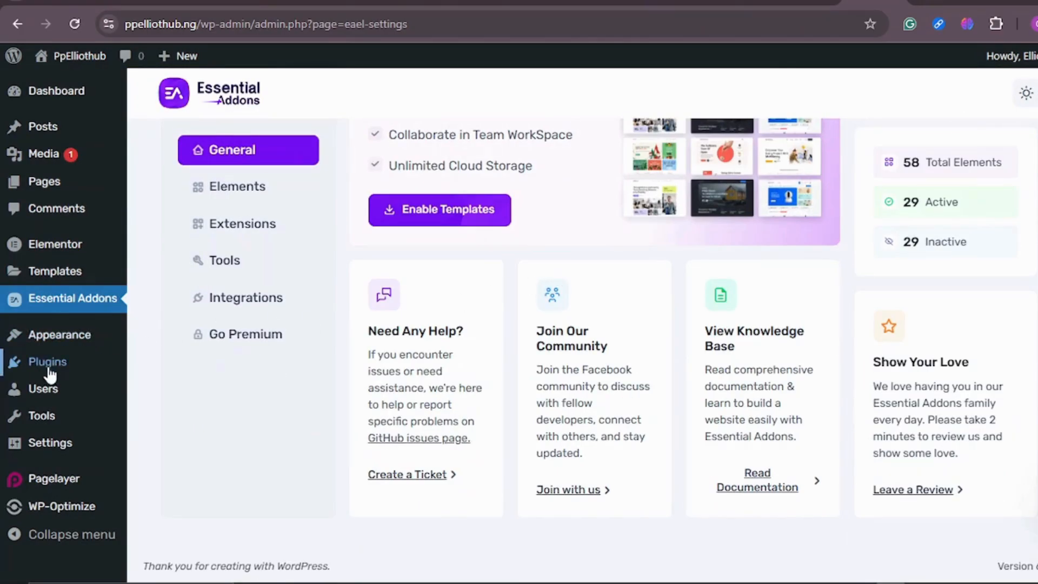
pyautogui.moveTo(48, 367)
pyautogui.click(199, 372)
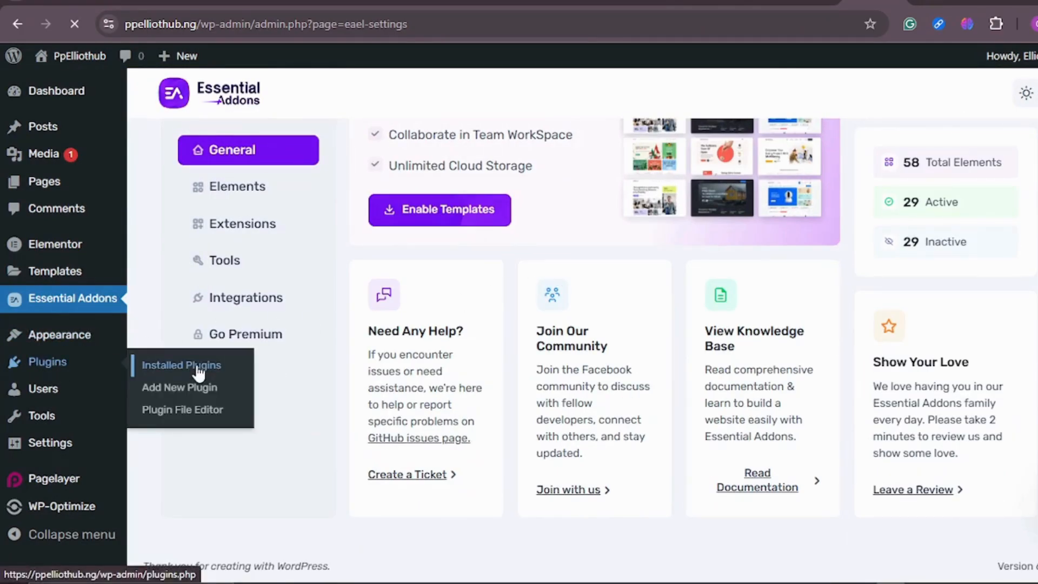
pyautogui.scroll(-9, 484, 324)
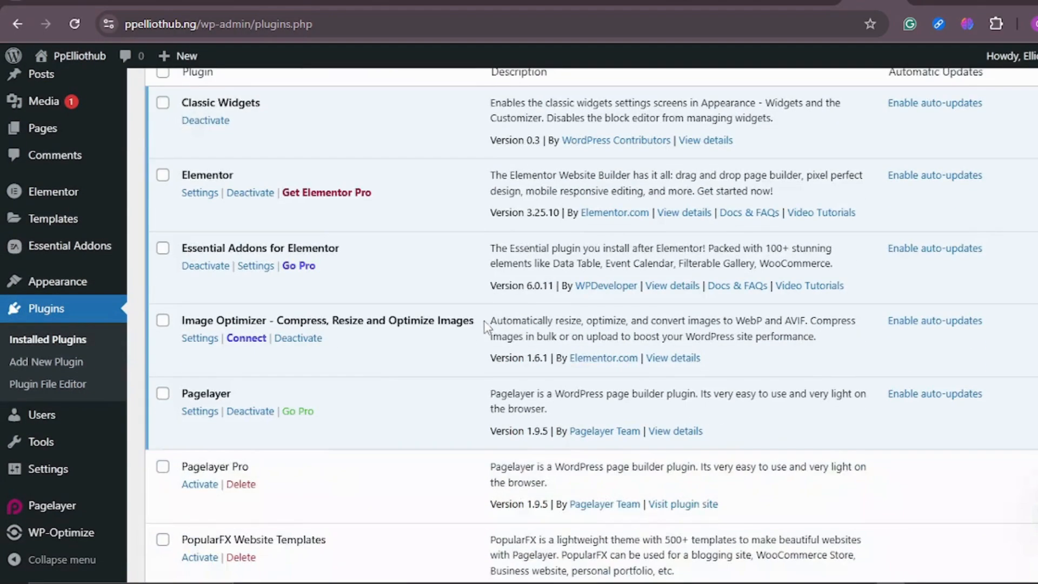
pyautogui.scroll(5, 483, 319)
pyautogui.scroll(-3, 485, 313)
pyautogui.scroll(-9, 486, 310)
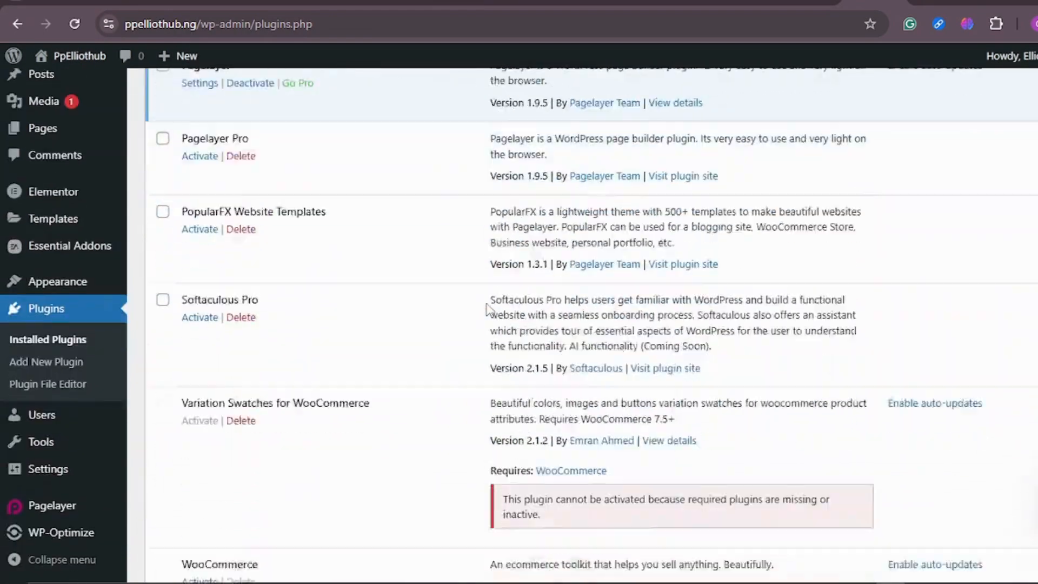
pyautogui.scroll(15, 490, 301)
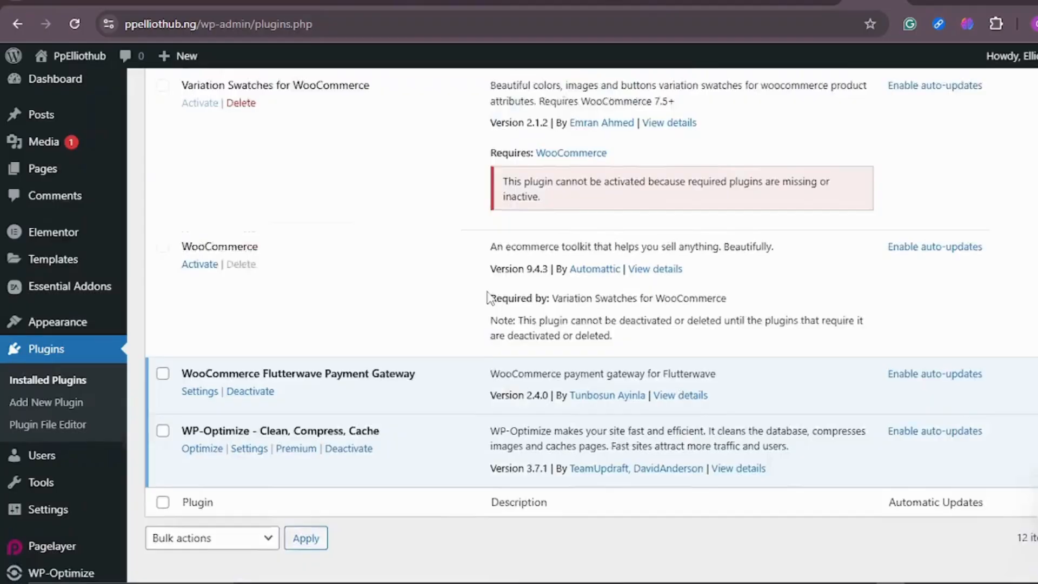
pyautogui.scroll(3, 489, 296)
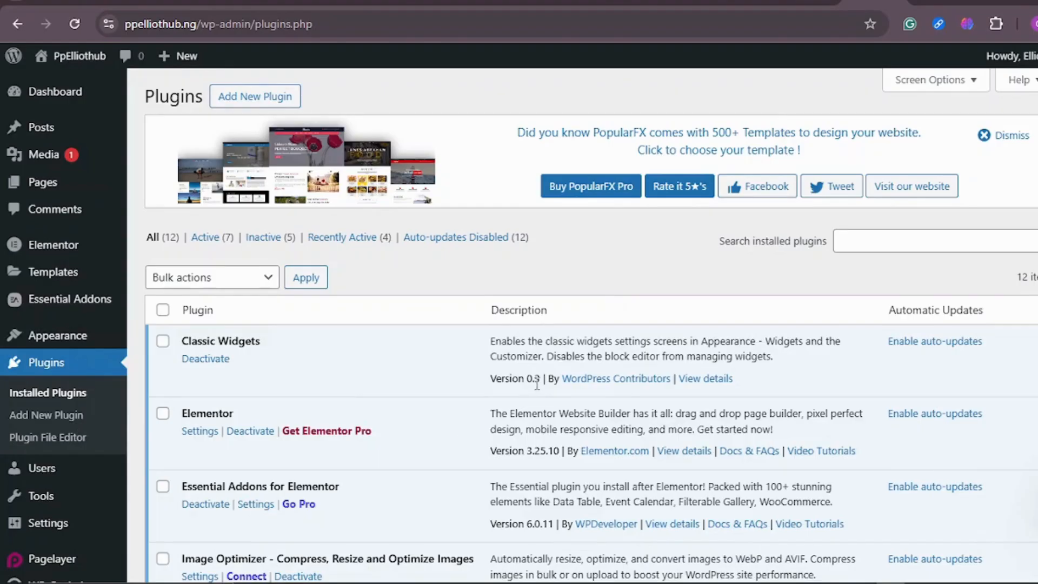
pyautogui.scroll(-3, 536, 384)
pyautogui.scroll(3, 670, 244)
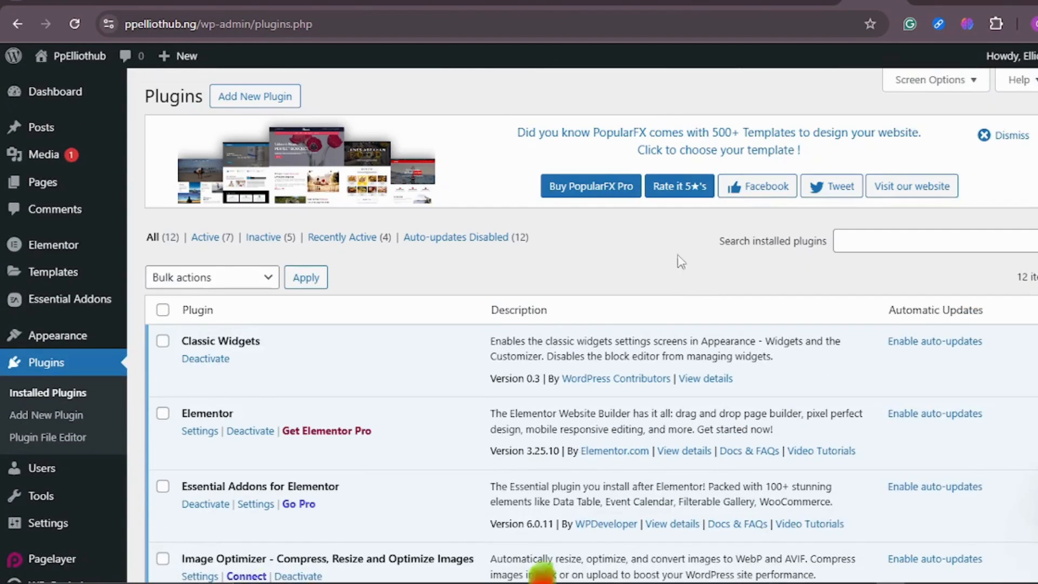